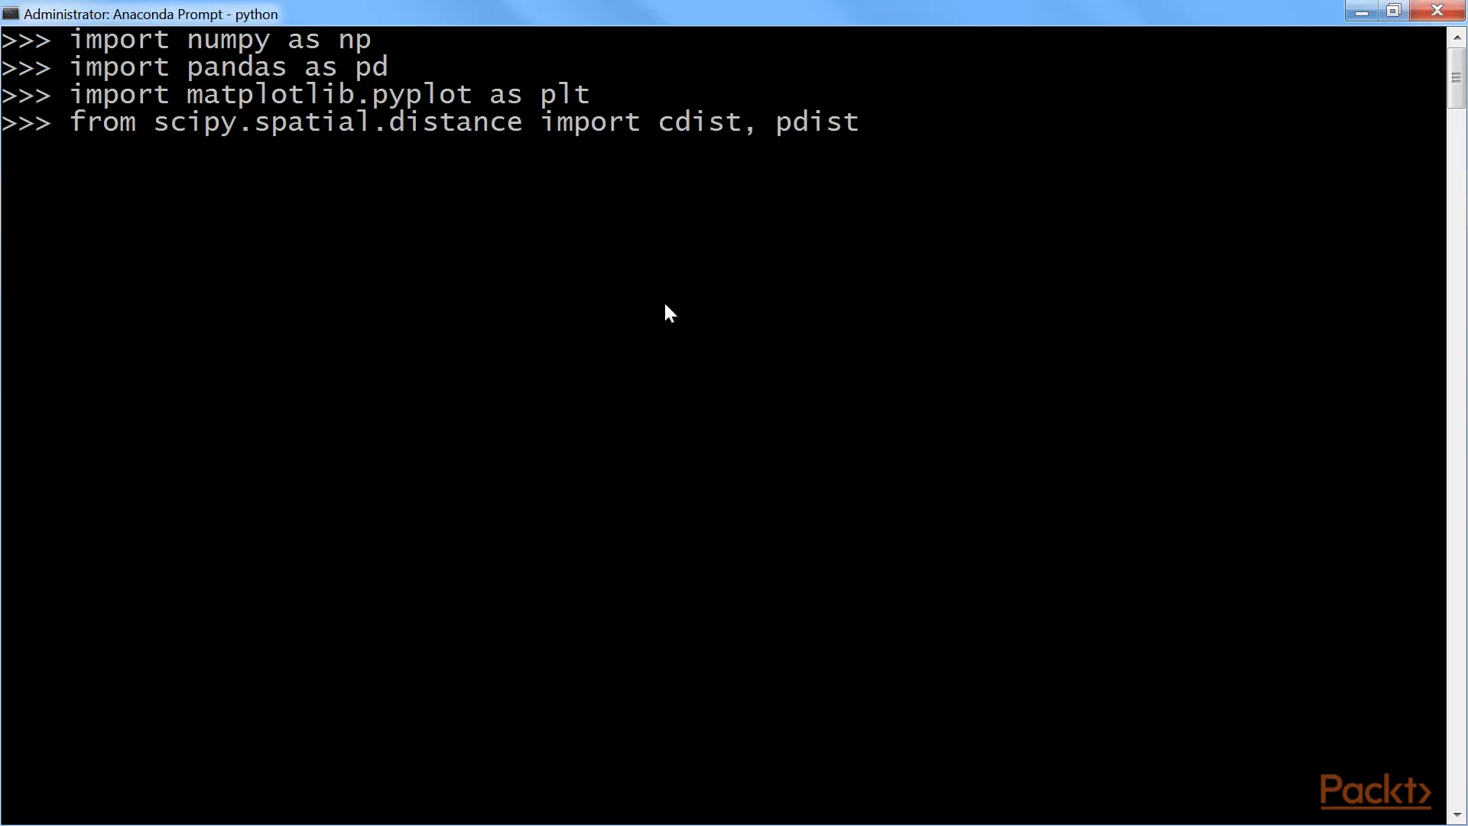
# - Run the scipy distance, sklearn KMeans and silhouette_score imports in the Python session
pyautogui.press('Return')
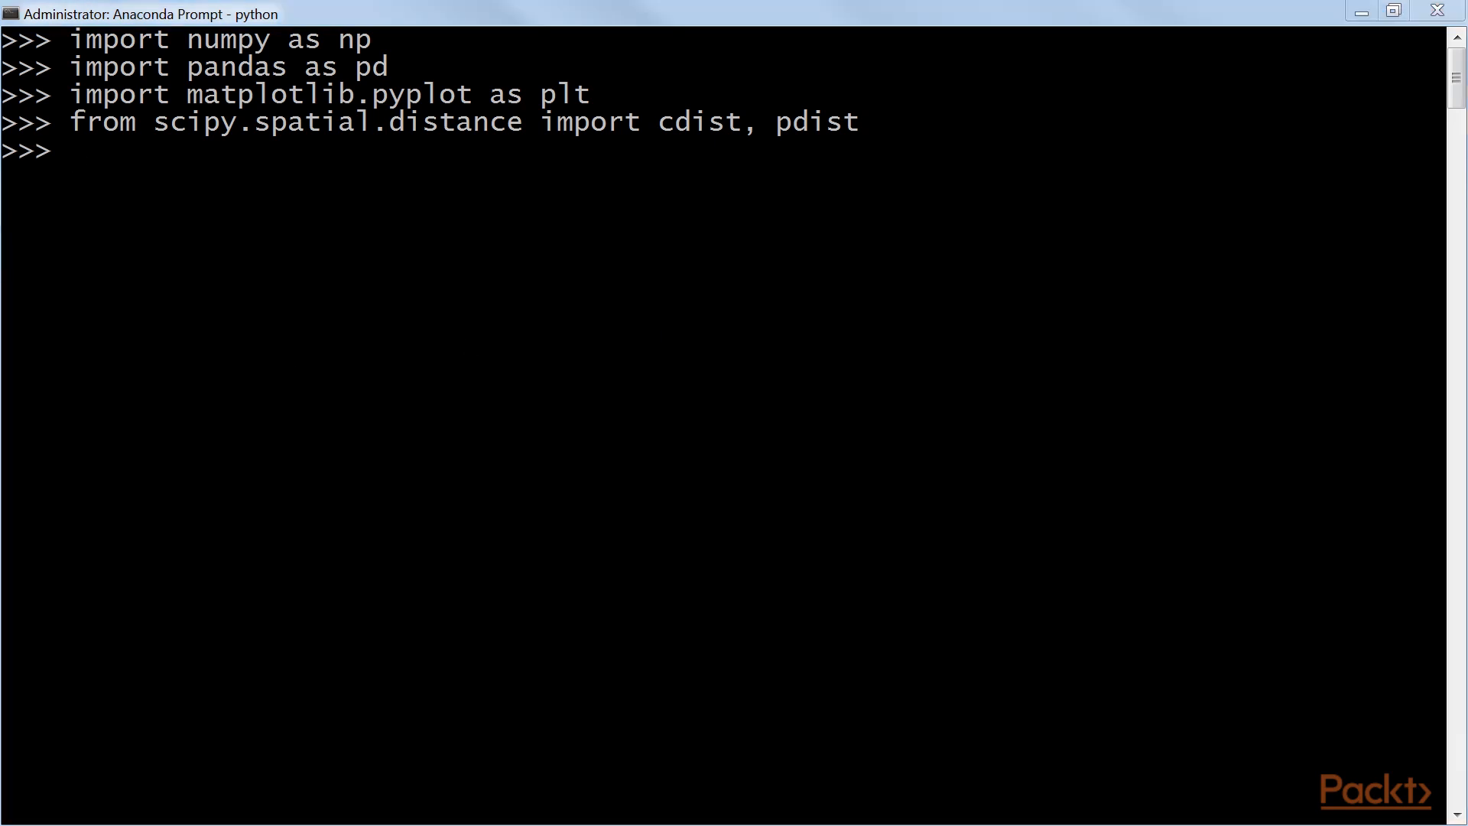
pyautogui.write('from sklearn.cluster import KMeans from sklearn.metrics import silhouette_score')
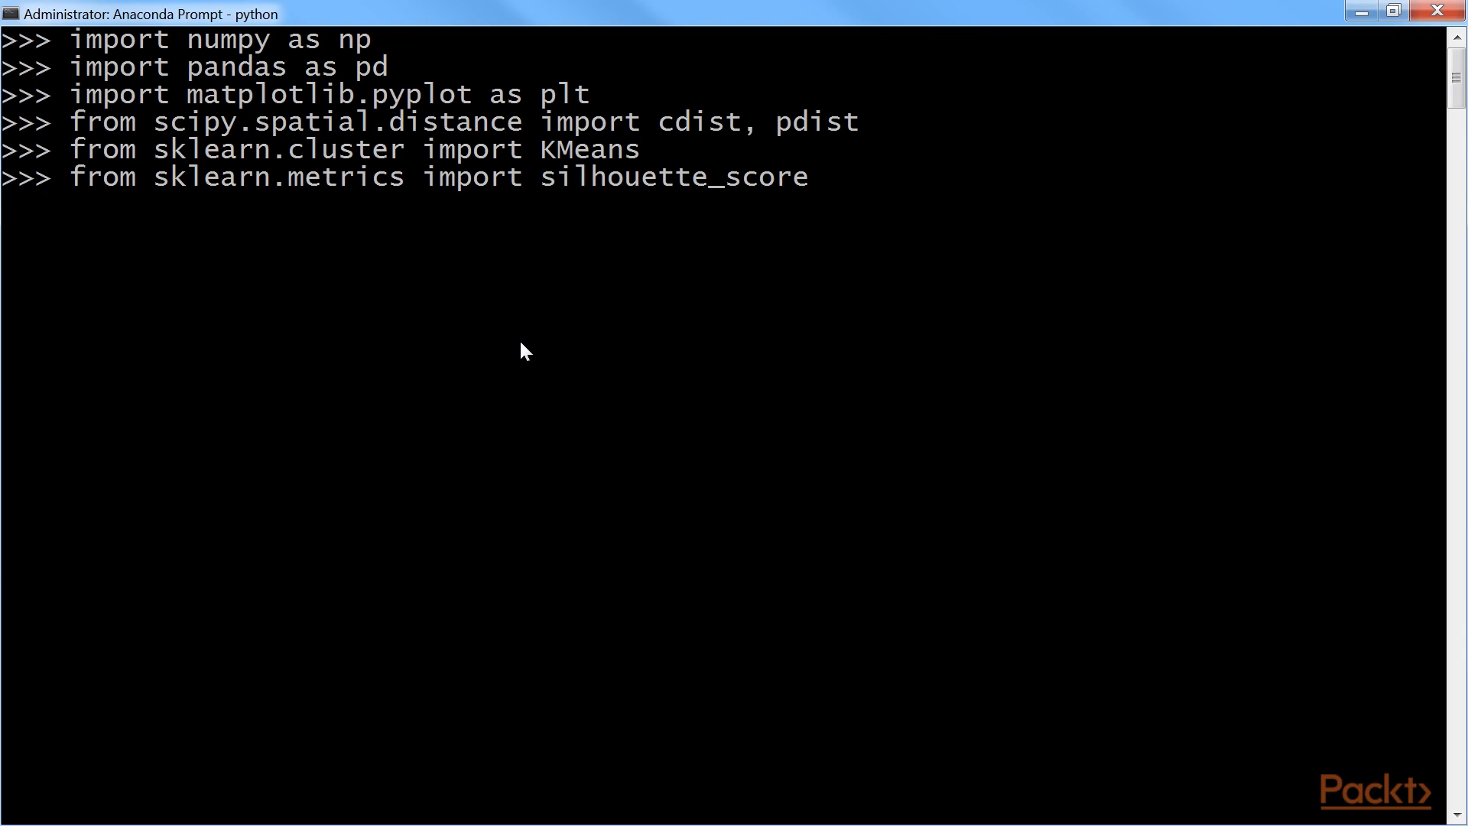
pyautogui.press('Return')
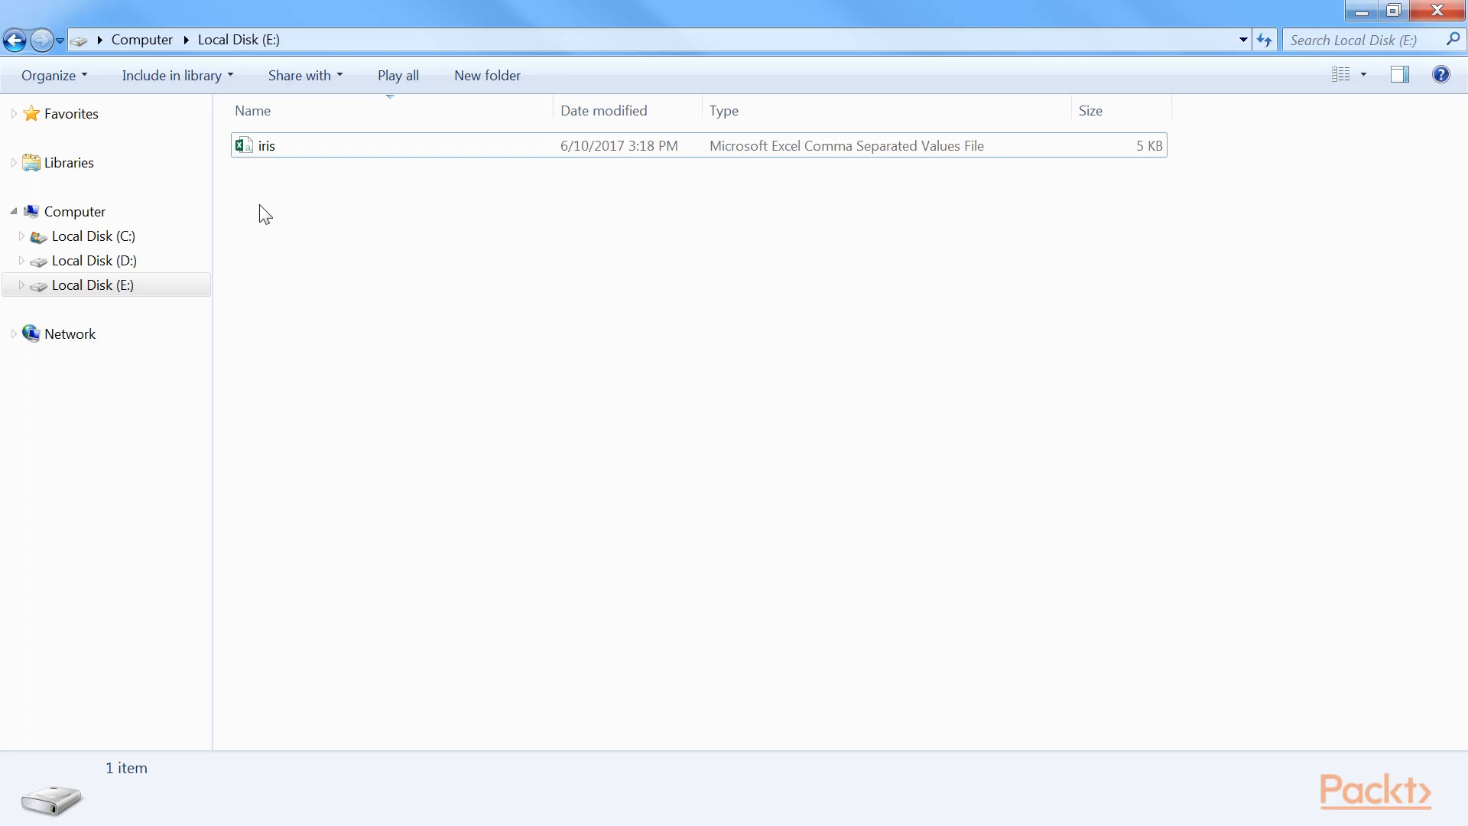
# - Open iris.csv in Excel and locate where the setosa, versicolor and virginica rows begin
pyautogui.doubleClick(352, 150)
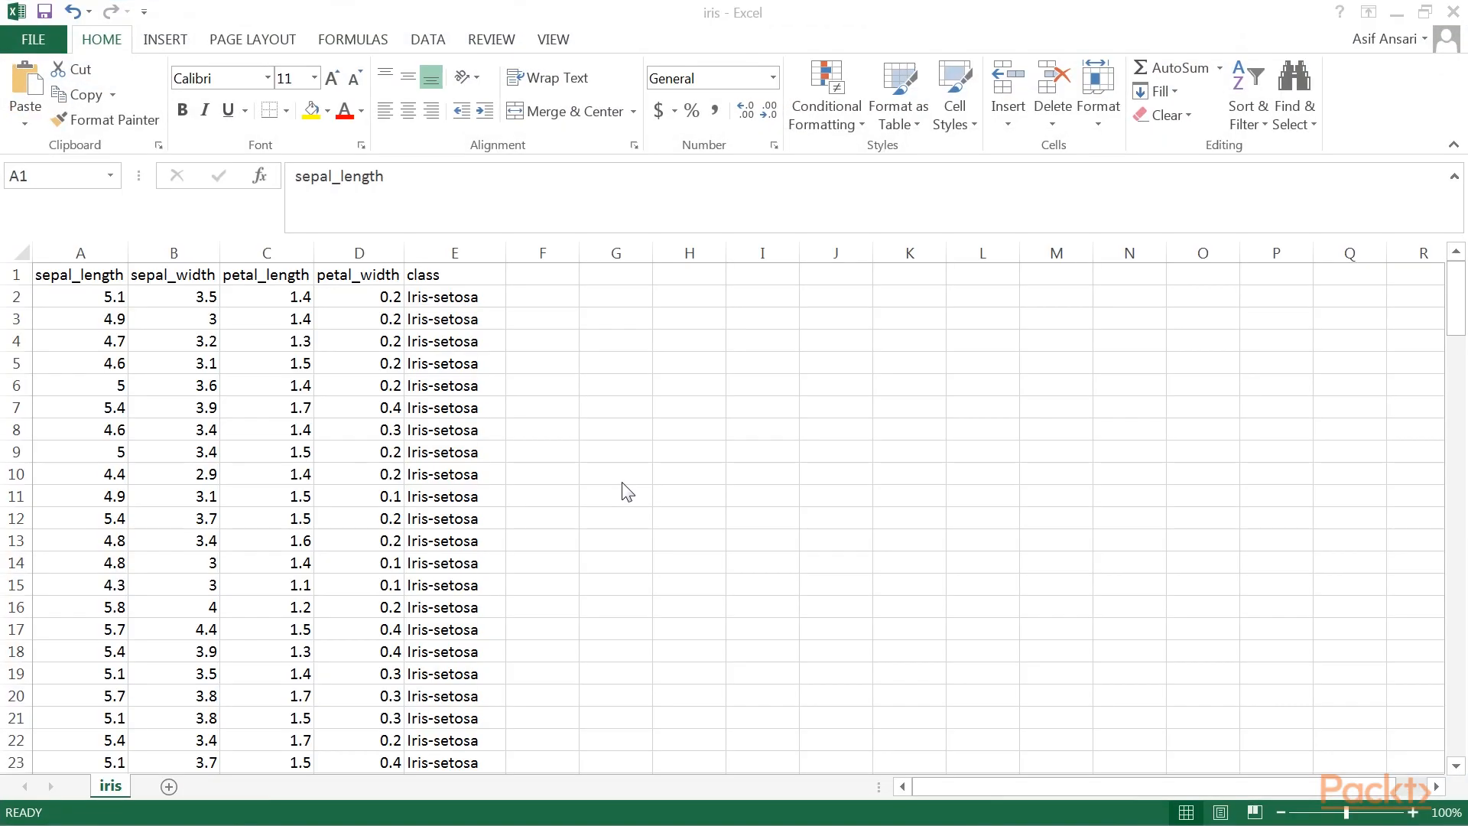
pyautogui.click(457, 366)
pyautogui.scroll(-7, 463, 379)
pyautogui.scroll(-7, 462, 459)
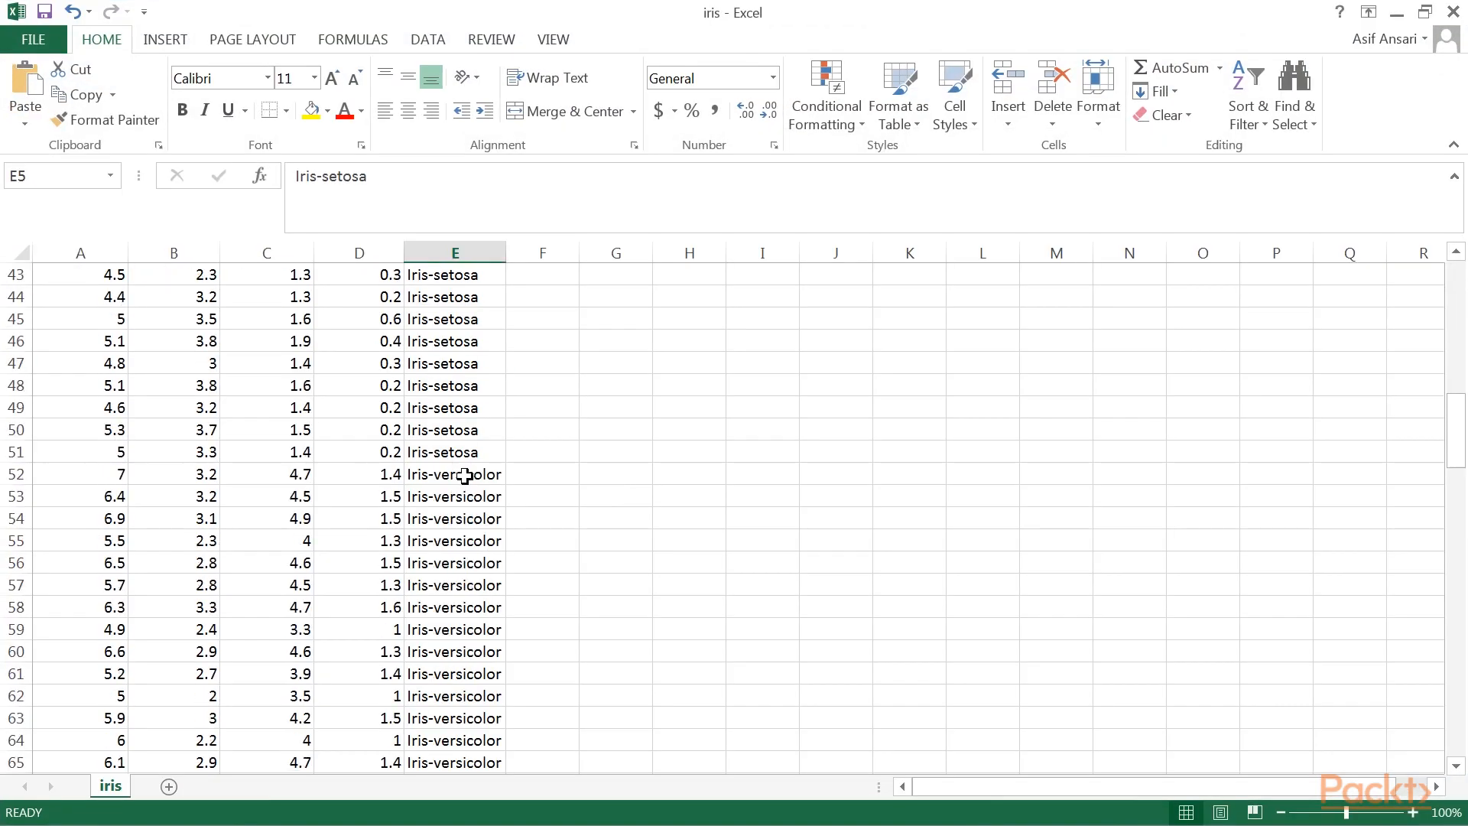
pyautogui.click(464, 475)
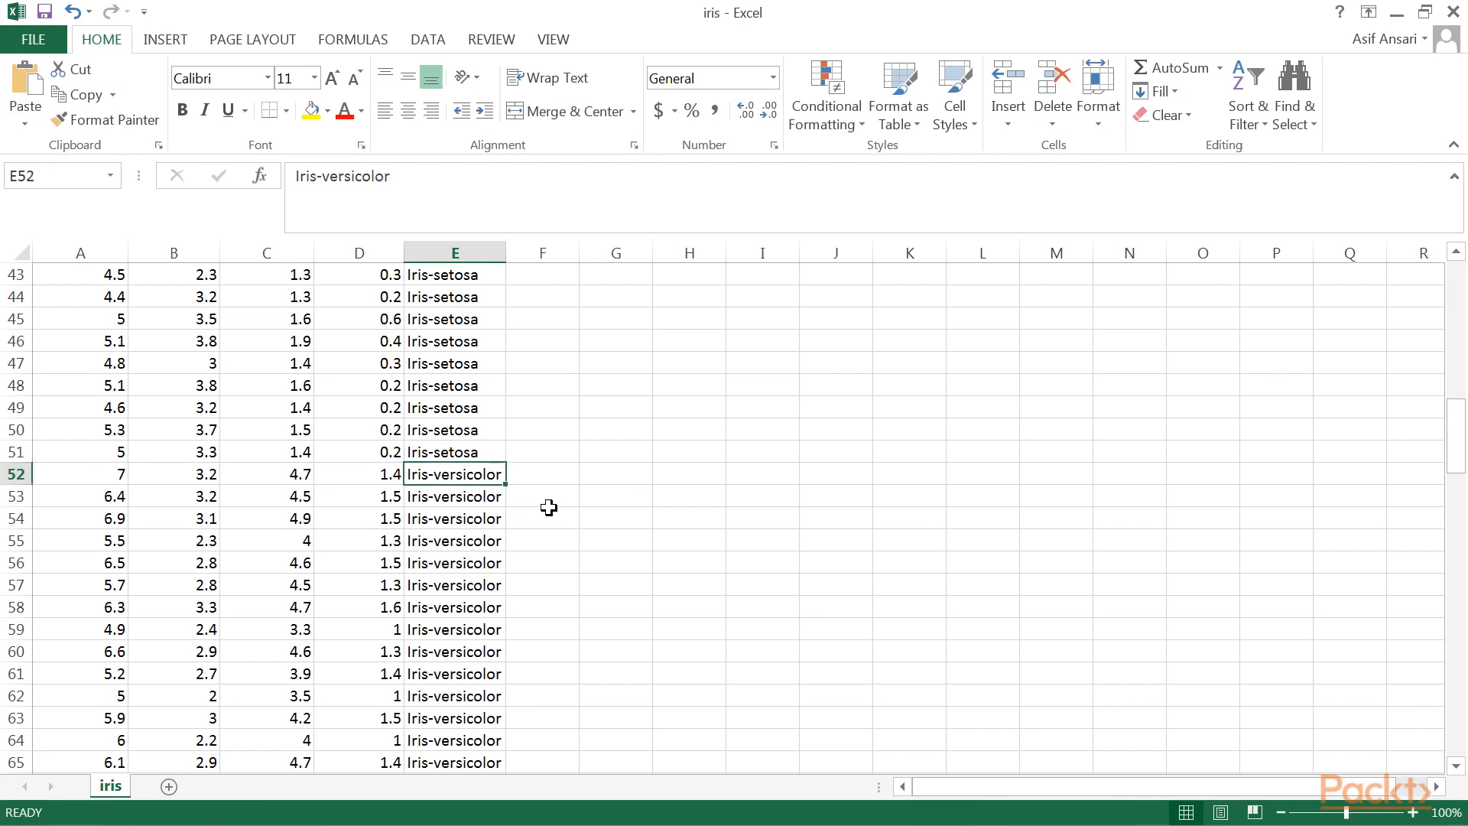
pyautogui.scroll(-9, 548, 508)
pyautogui.scroll(-8, 548, 508)
pyautogui.click(450, 451)
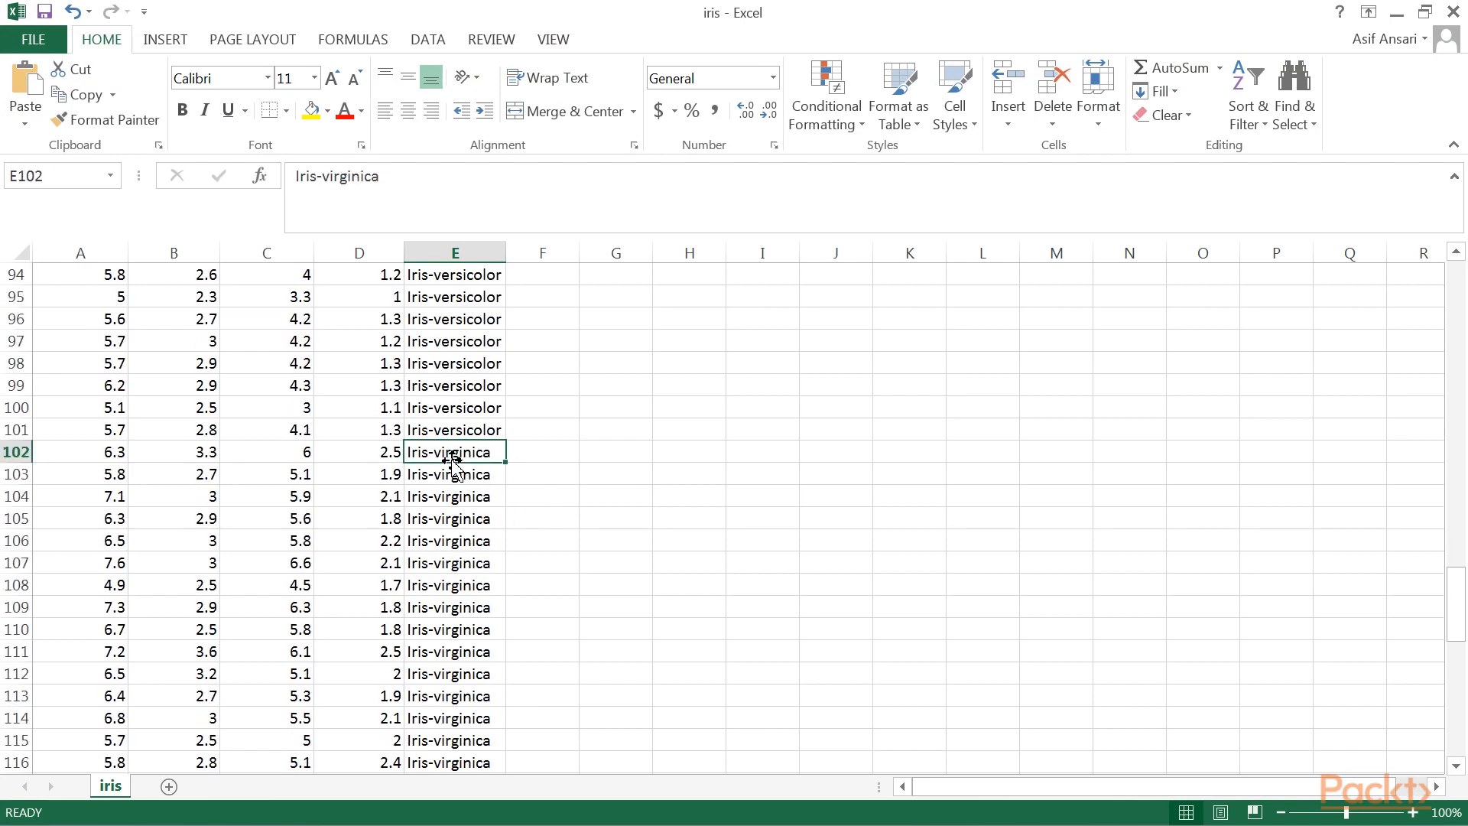
pyautogui.scroll(8, 551, 462)
pyautogui.scroll(14, 552, 462)
pyautogui.scroll(9, 551, 462)
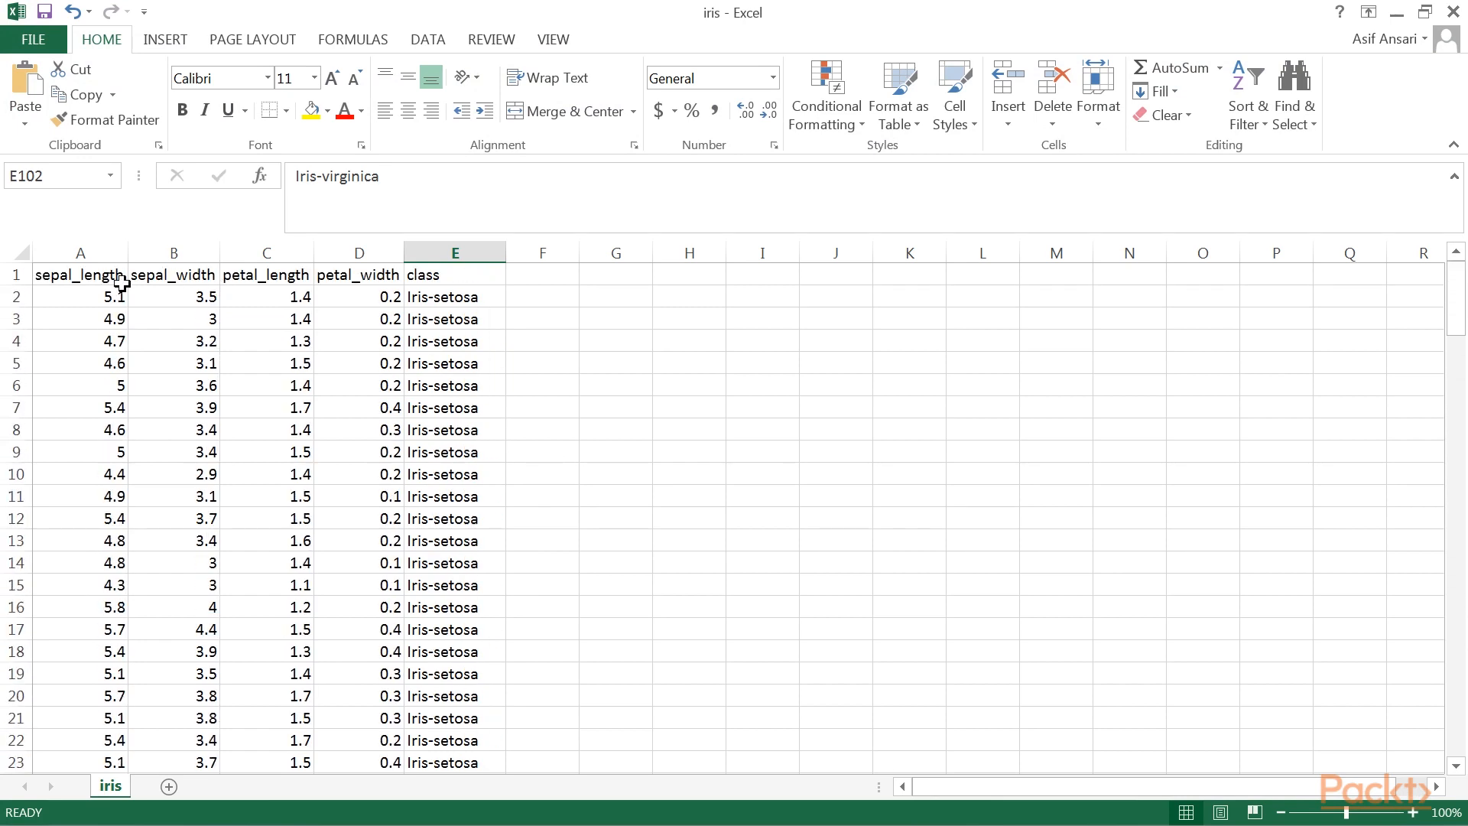
# - Point out the sepal_length, sepal_width, petal_length and petal_width columns
pyautogui.click(69, 280)
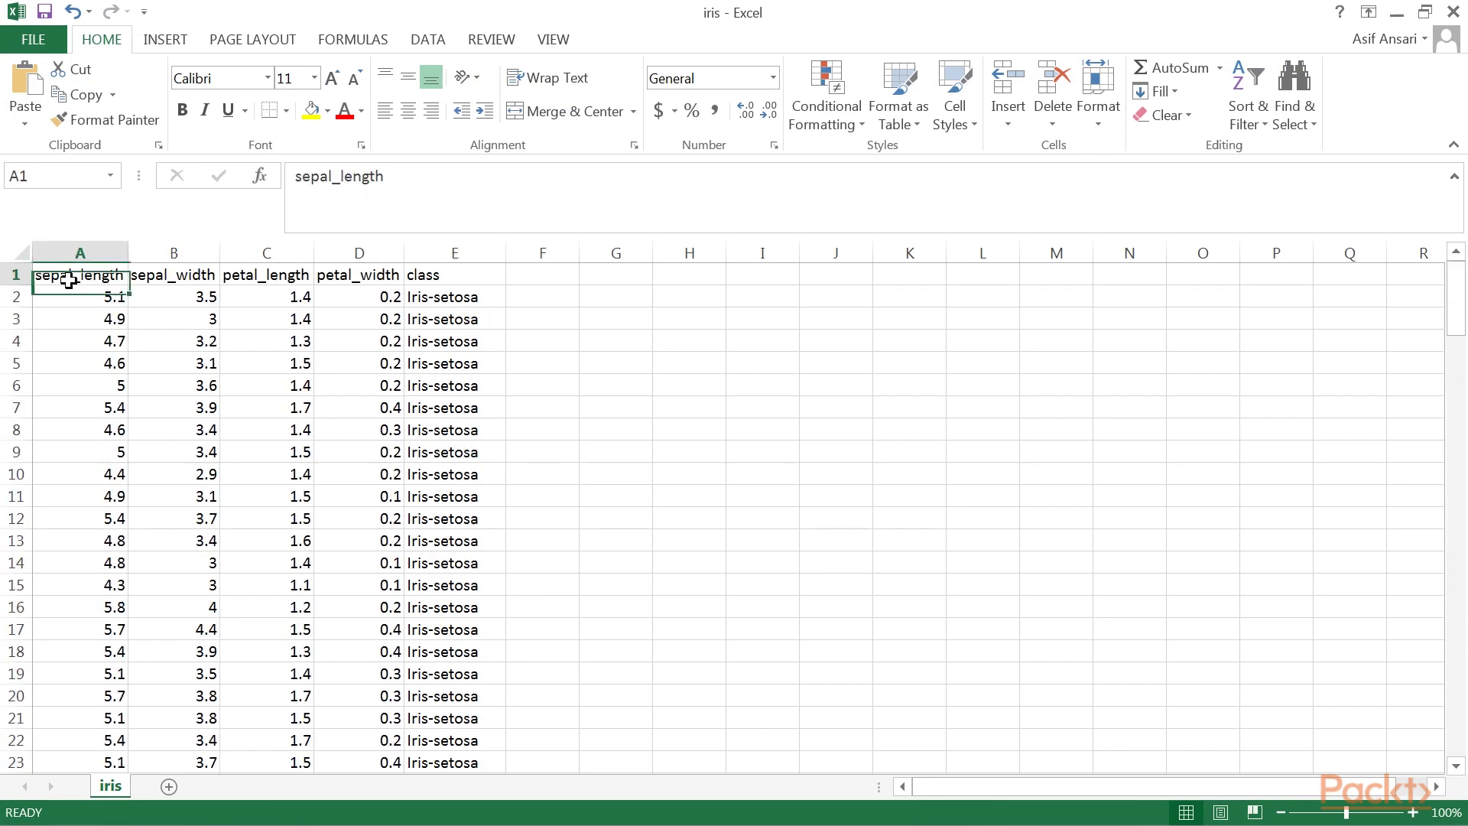
pyautogui.click(186, 280)
pyautogui.click(281, 278)
pyautogui.click(369, 277)
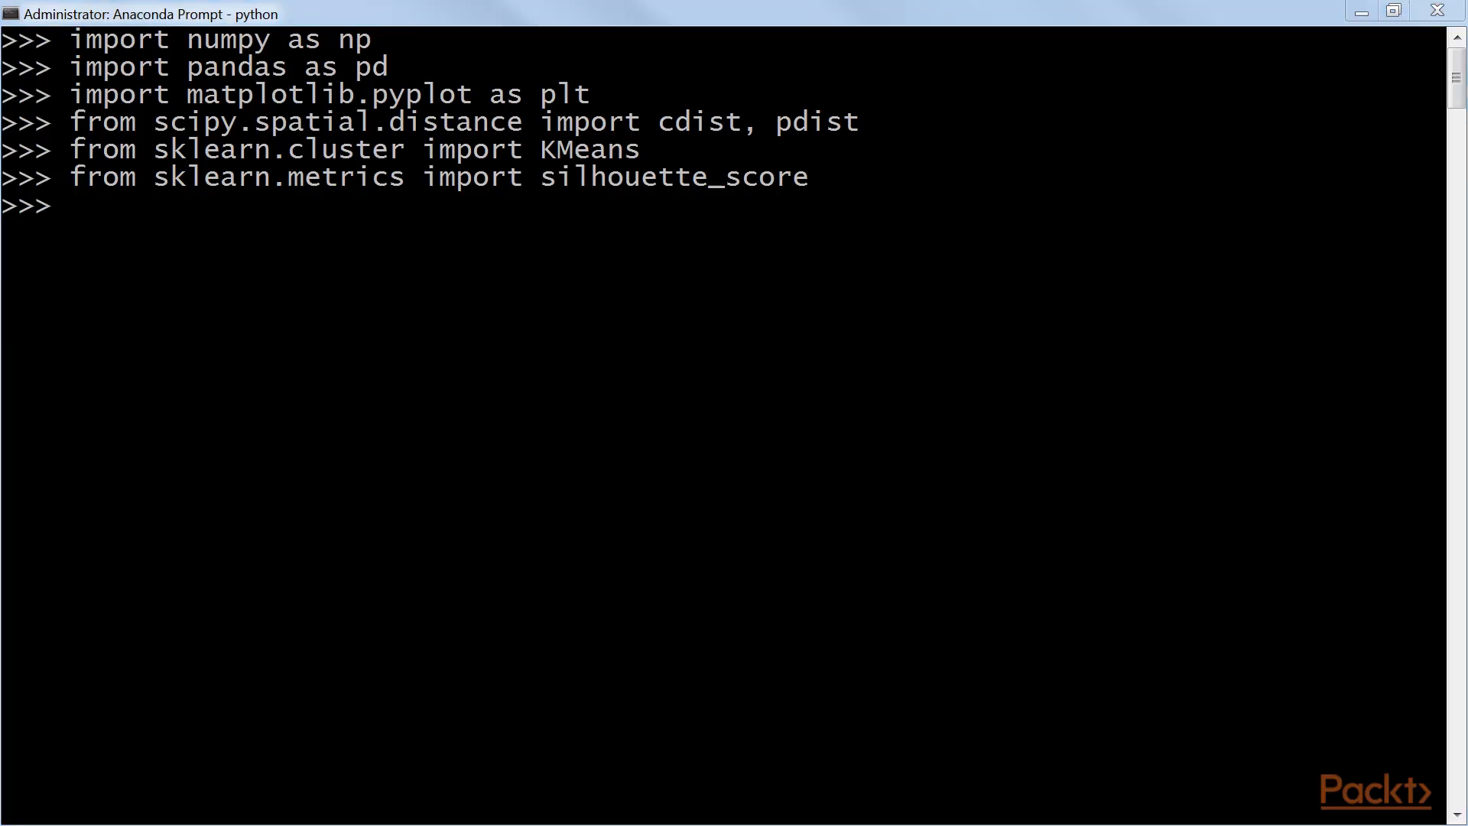
pyautogui.write('iris = pd.read_csv("e://iris.csv")')
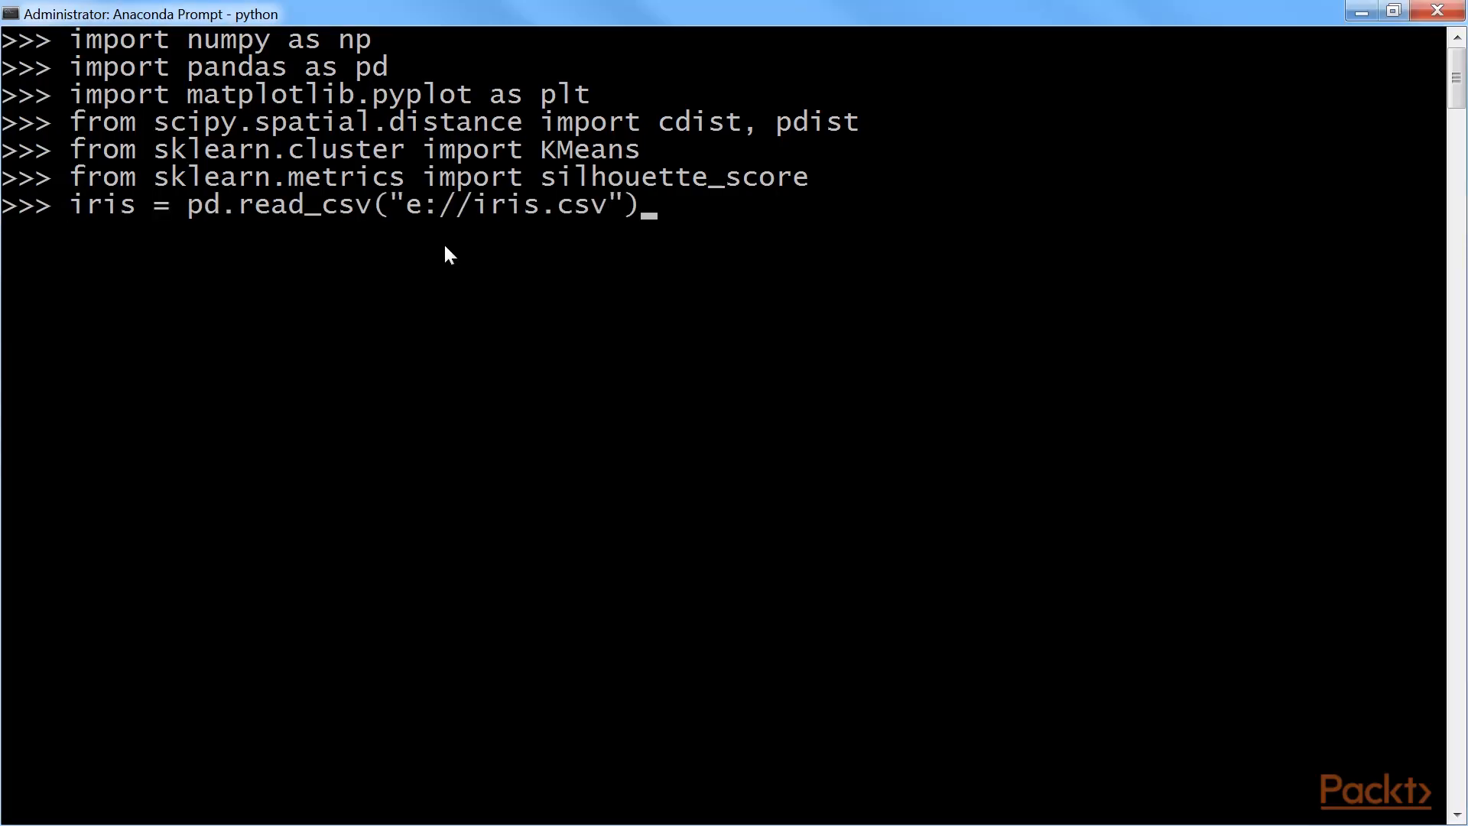
# - Load e://iris.csv with pandas, show its head, and split into x_iris features and y_iris class labels
pyautogui.press('Return')
pyautogui.write('print (iris.head())')
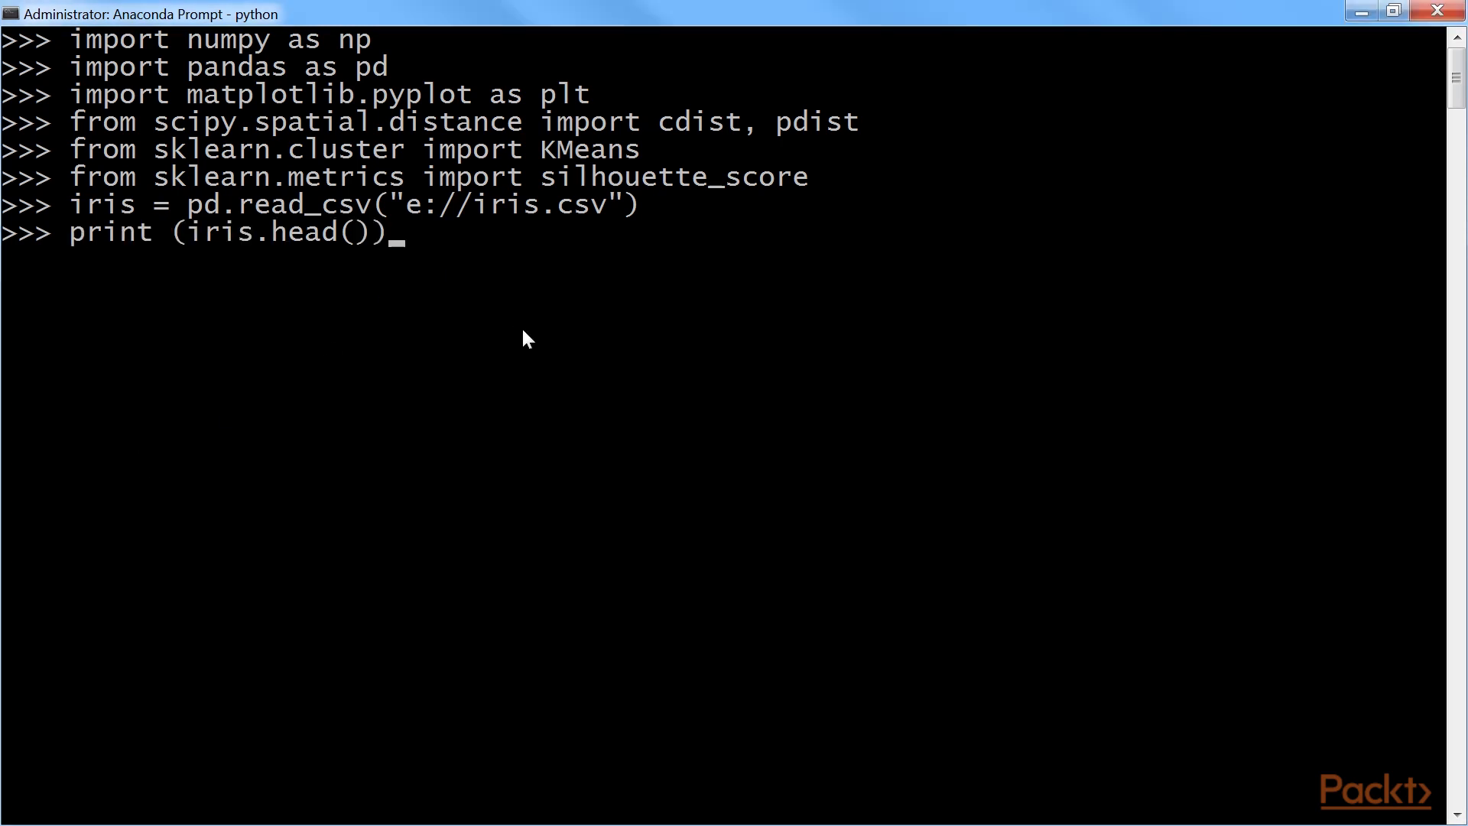
pyautogui.press('Return')
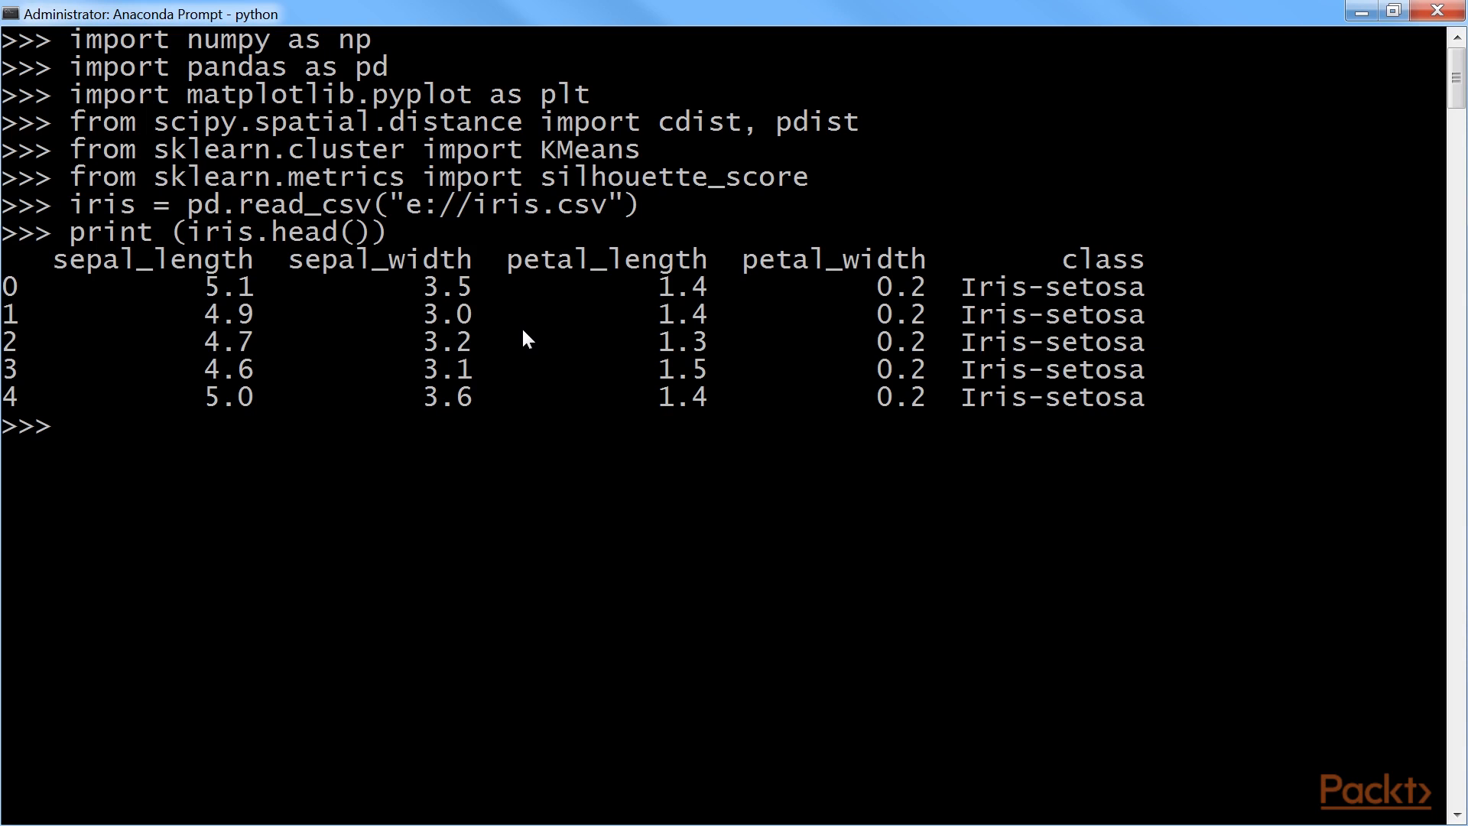
pyautogui.write("x_iris = iris.drop(['class'],axis=1)")
pyautogui.press('Return')
pyautogui.write('y_iris = iris["class"]')
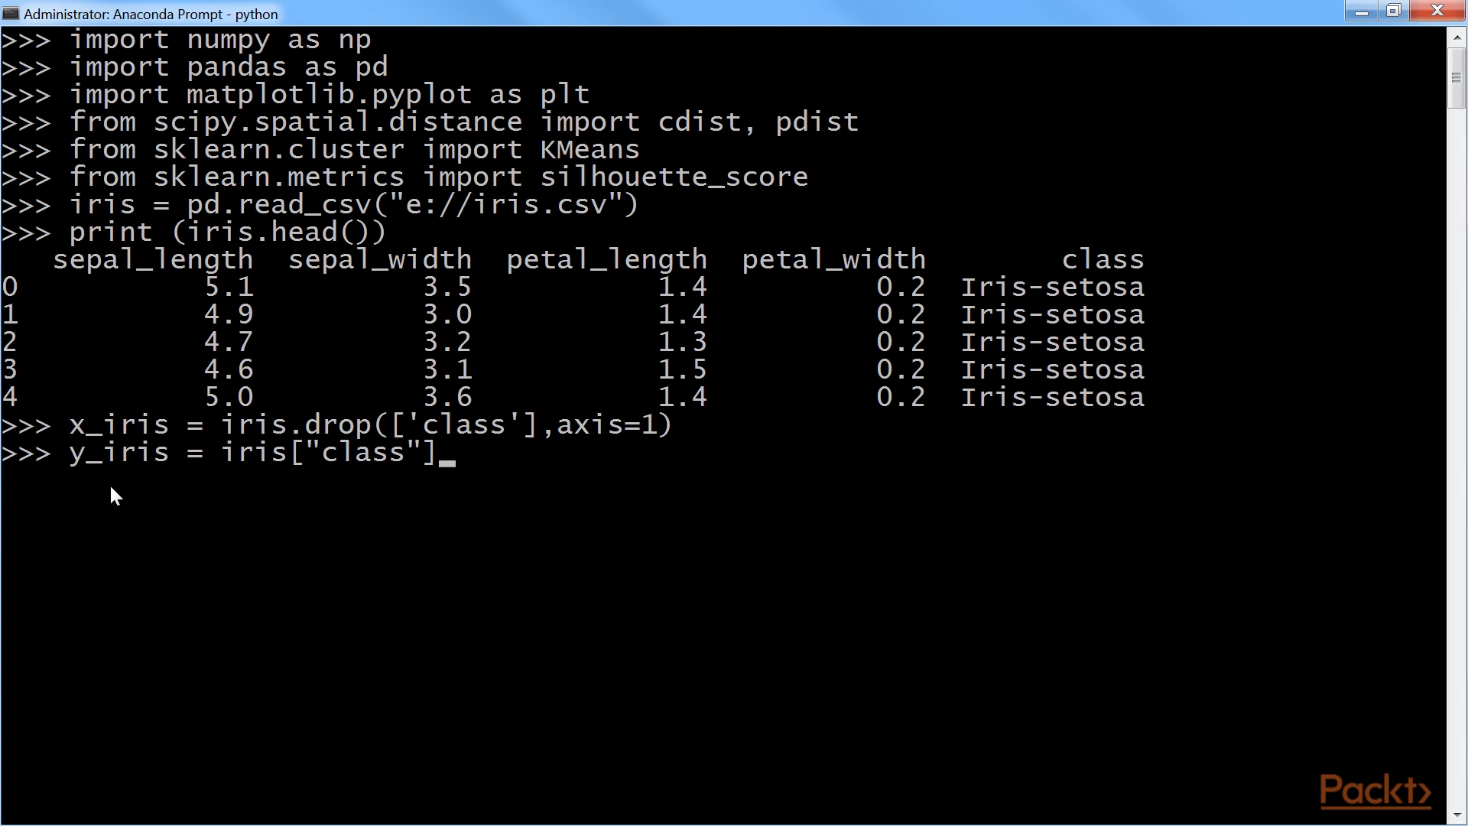
pyautogui.press('Return')
# - Create the KMeans model with n_clusters=3 and max_iter=300, highlighting both values
pyautogui.rightClick(411, 457)
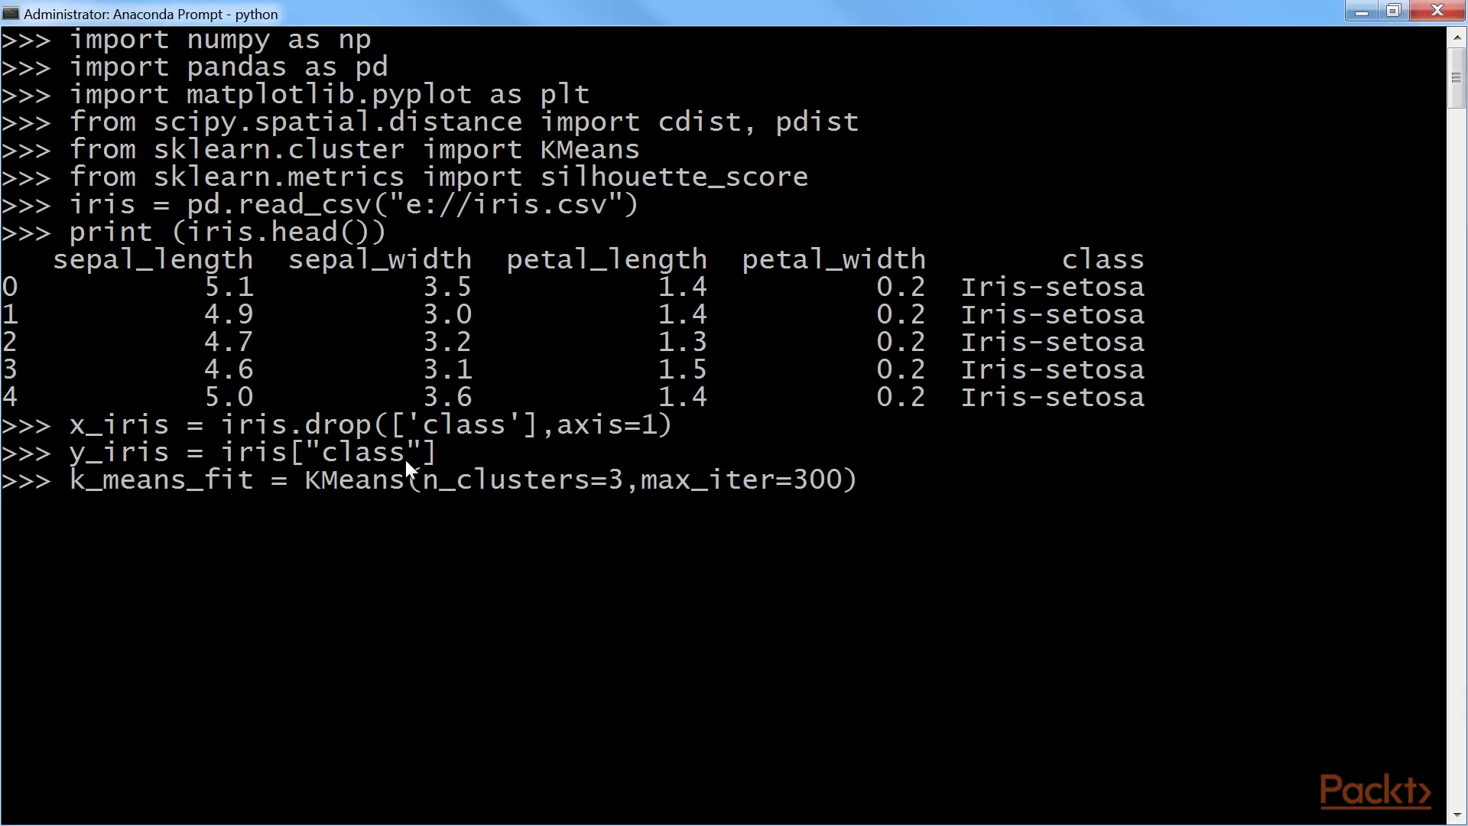
pyautogui.click(607, 478)
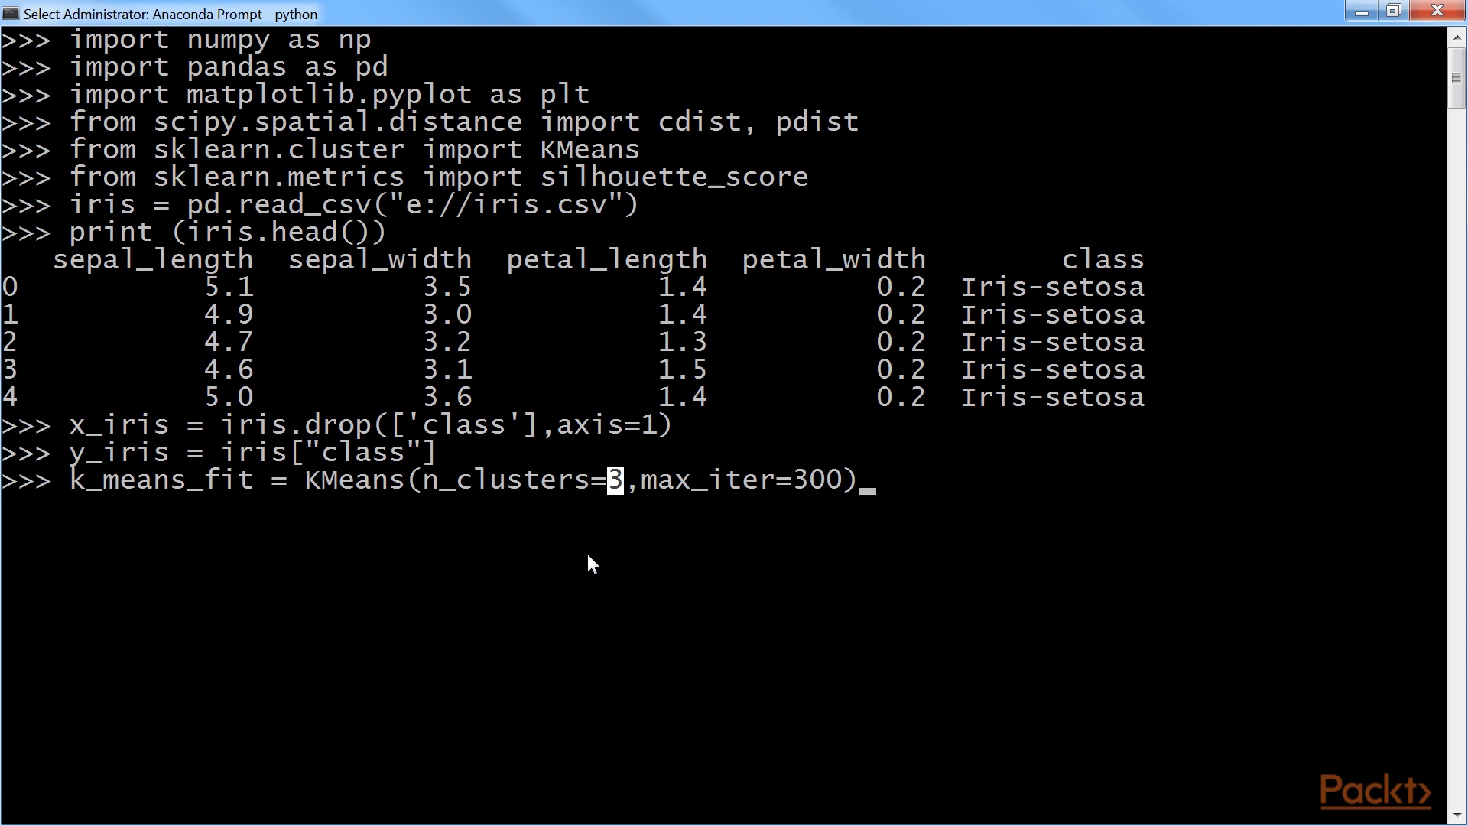
pyautogui.moveTo(796, 480); pyautogui.dragTo(844, 481)
pyautogui.press('Return')
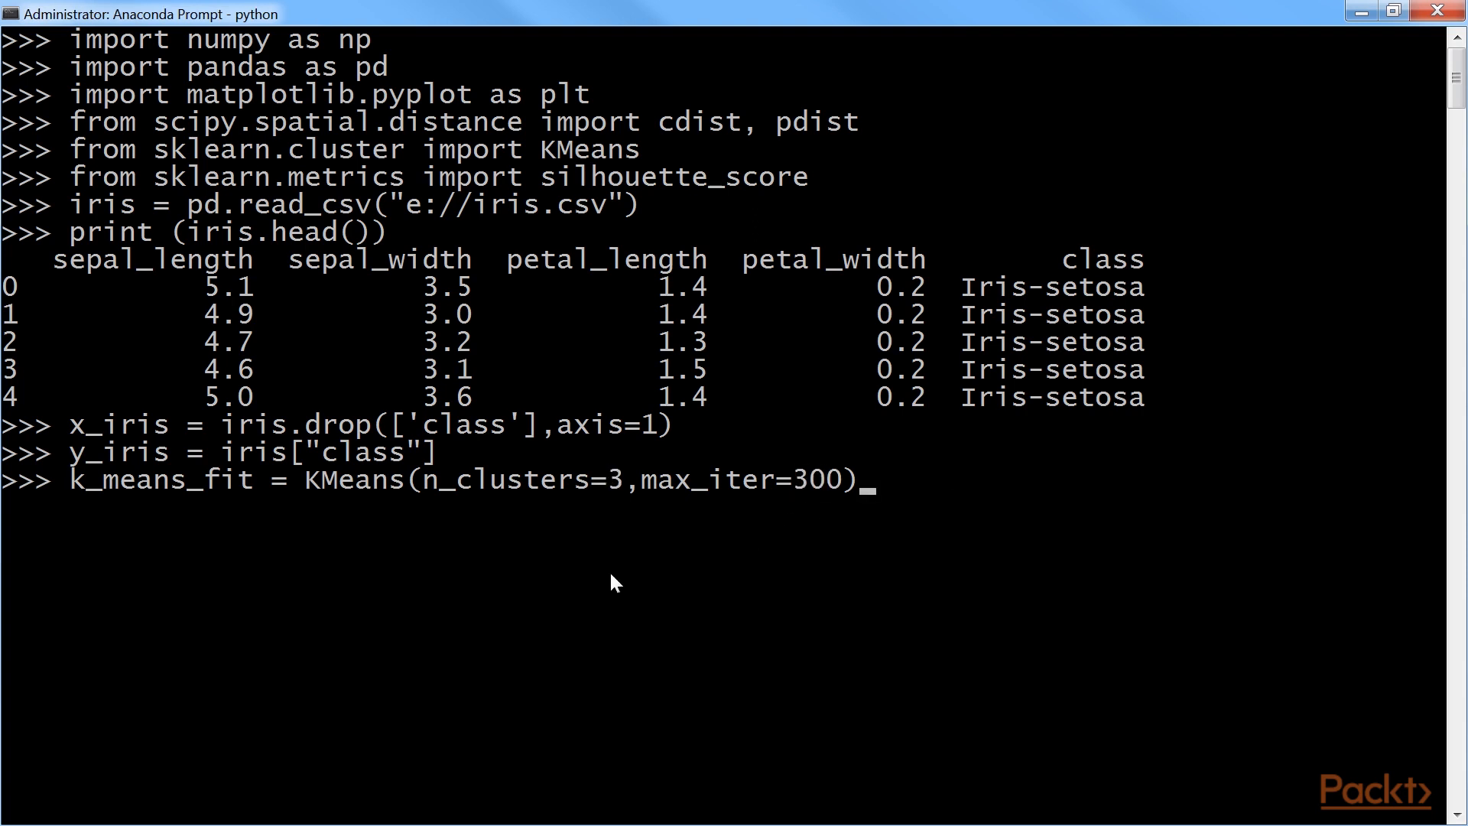
pyautogui.press('Return')
pyautogui.write('k_means_fit.fit(x_iris)')
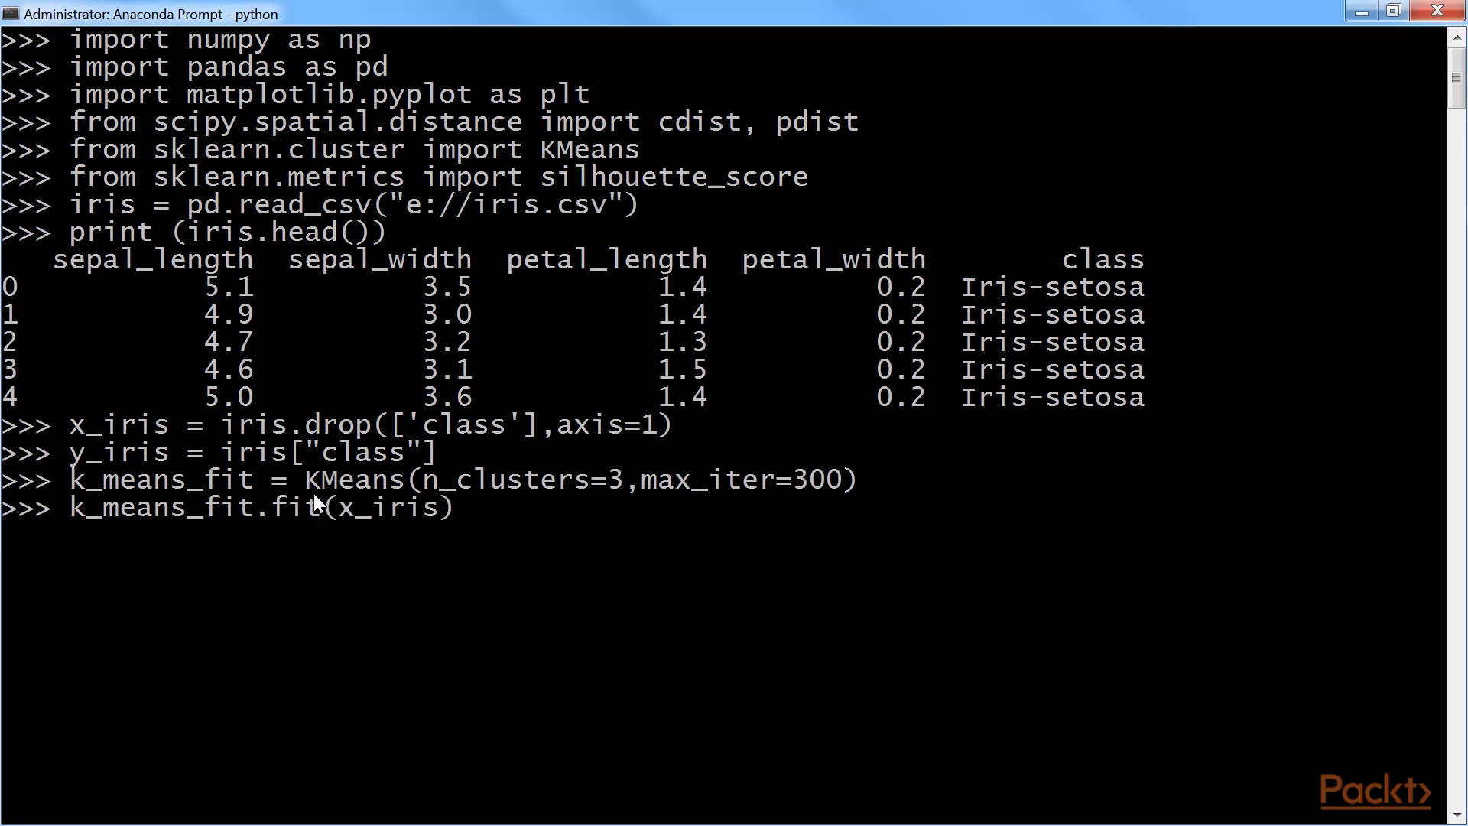
# - Fit the model on x_iris and print the crosstab of y_iris versus predicted labels
pyautogui.press('Return')
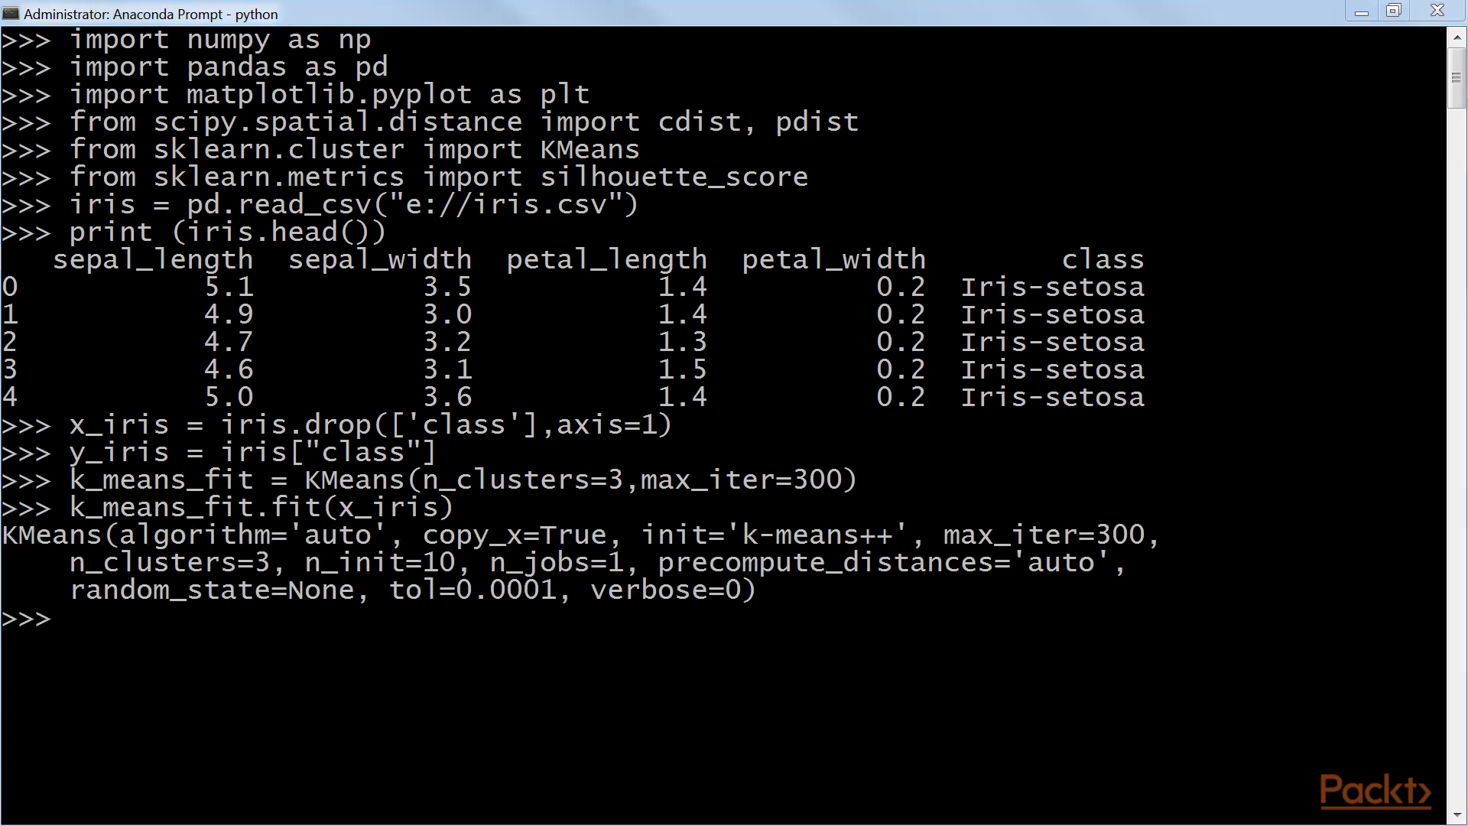
pyautogui.write('print ("\\nK-Means Clustering - Confusion Matrix\\n\\n",pd.crosstab(y_iris, k_means_fit.labels_,rownames =["Actuall"],colnames = ["Predicted"]) )')
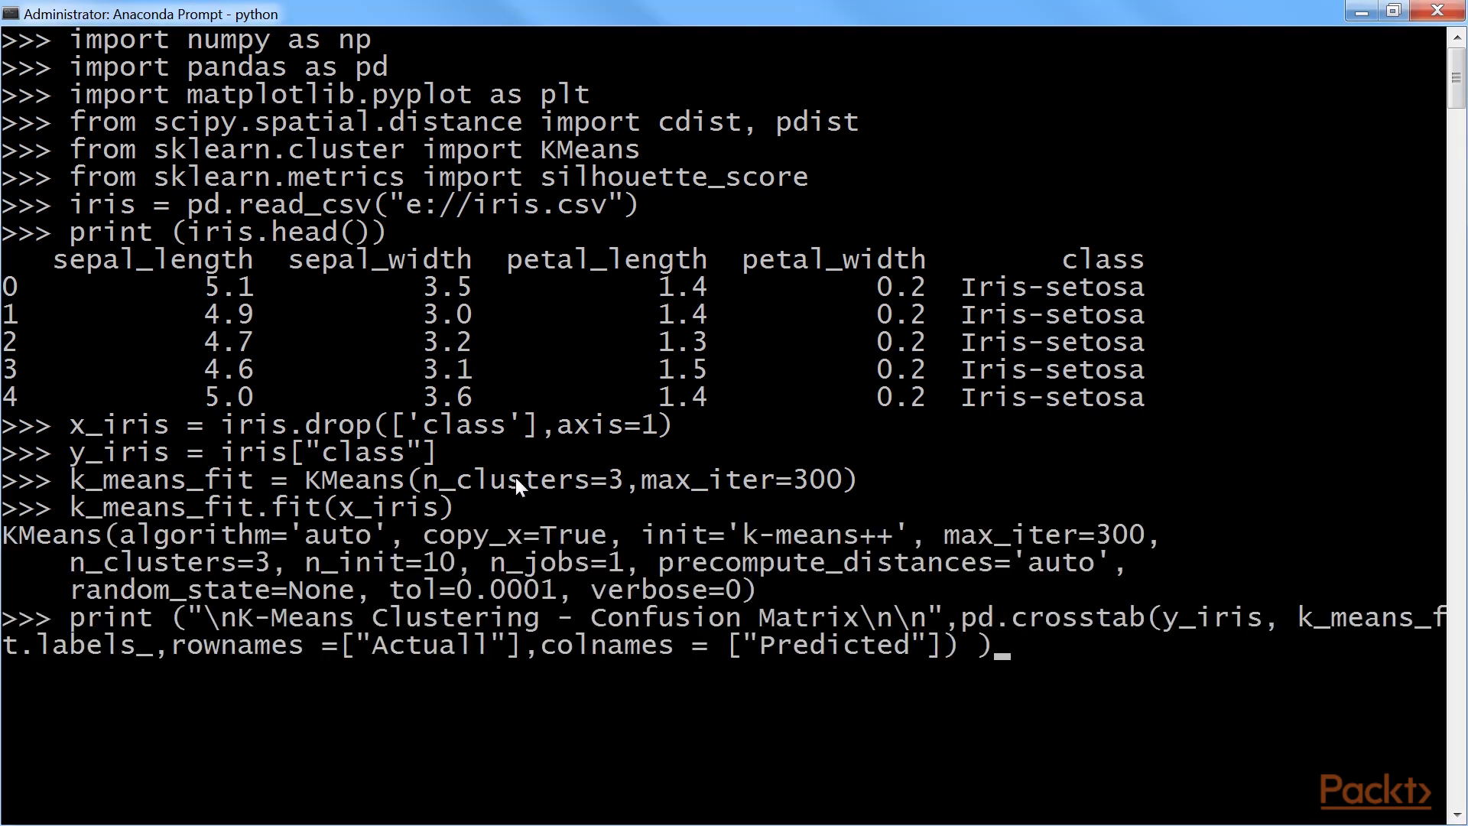
pyautogui.press('Return')
# - Copy the confusion matrix output and compute the silhouette score of 0.553
pyautogui.moveTo(4, 620); pyautogui.dragTo(616, 795)
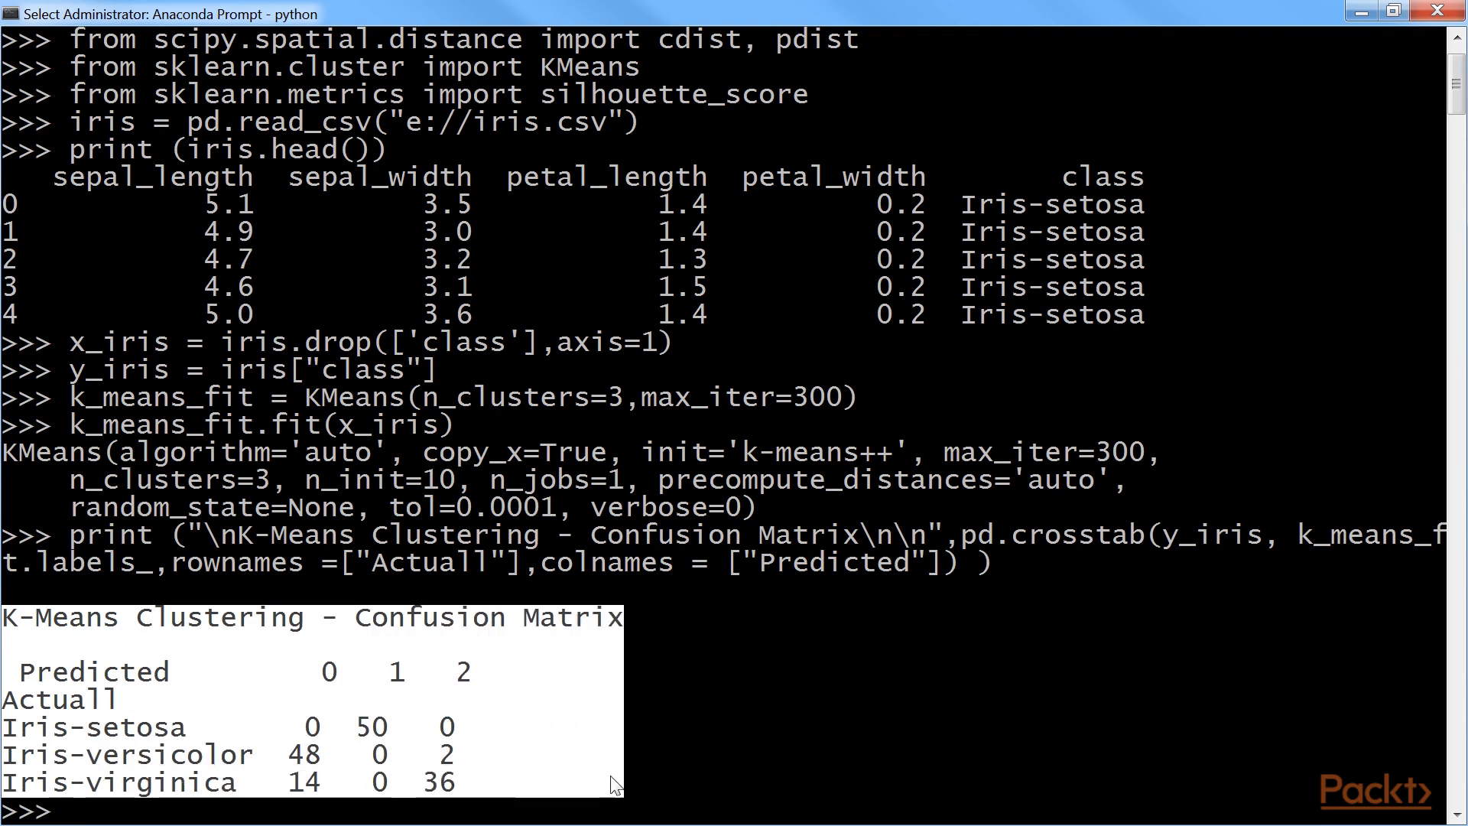
pyautogui.rightClick(616, 794)
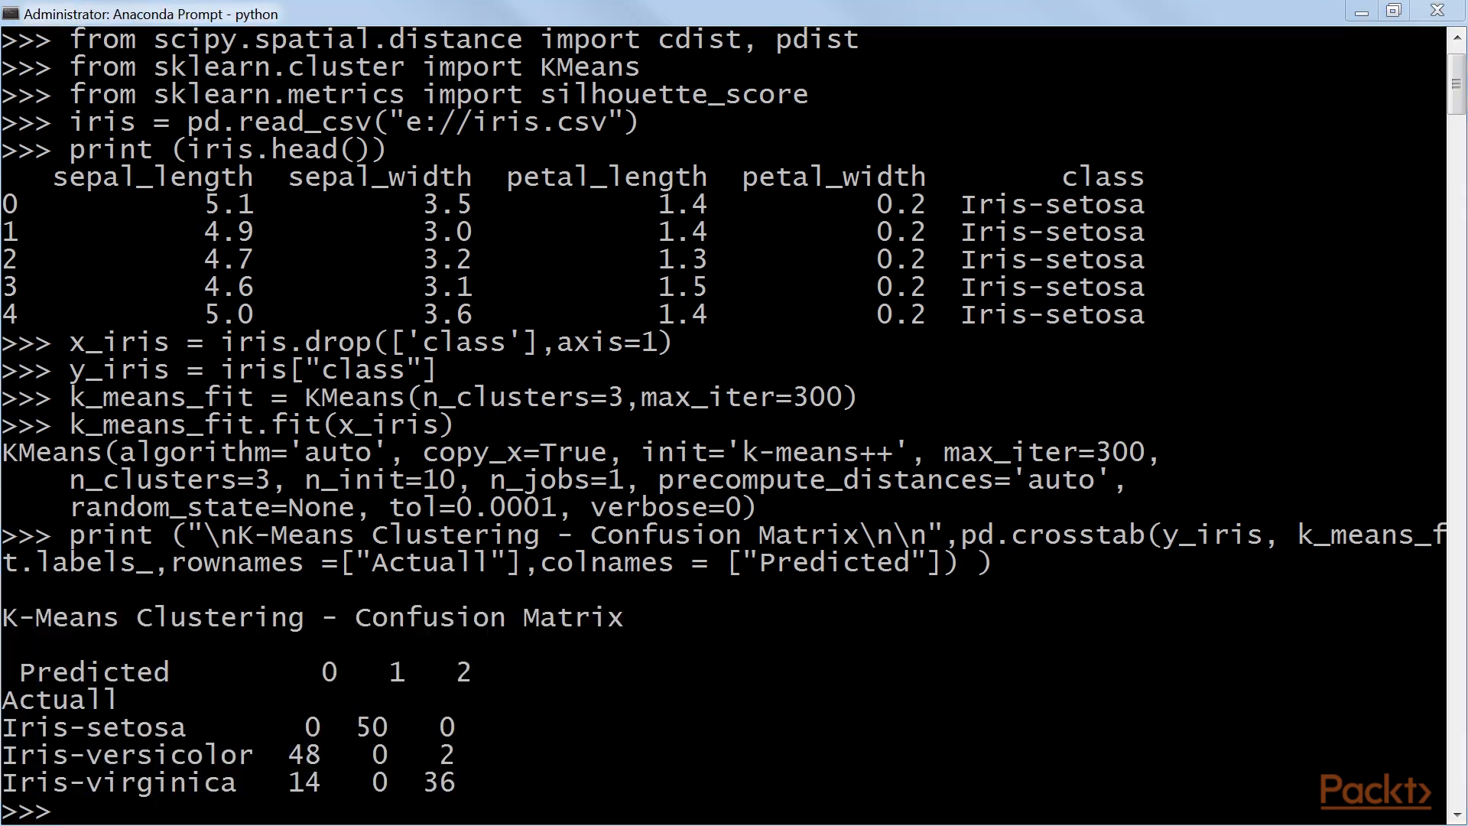
pyautogui.write('print ("\\nSilhouette-score: %0.3f" % silhouette_score(x_iris,k_means_fit.labels_,metric=\'euclidean\'))')
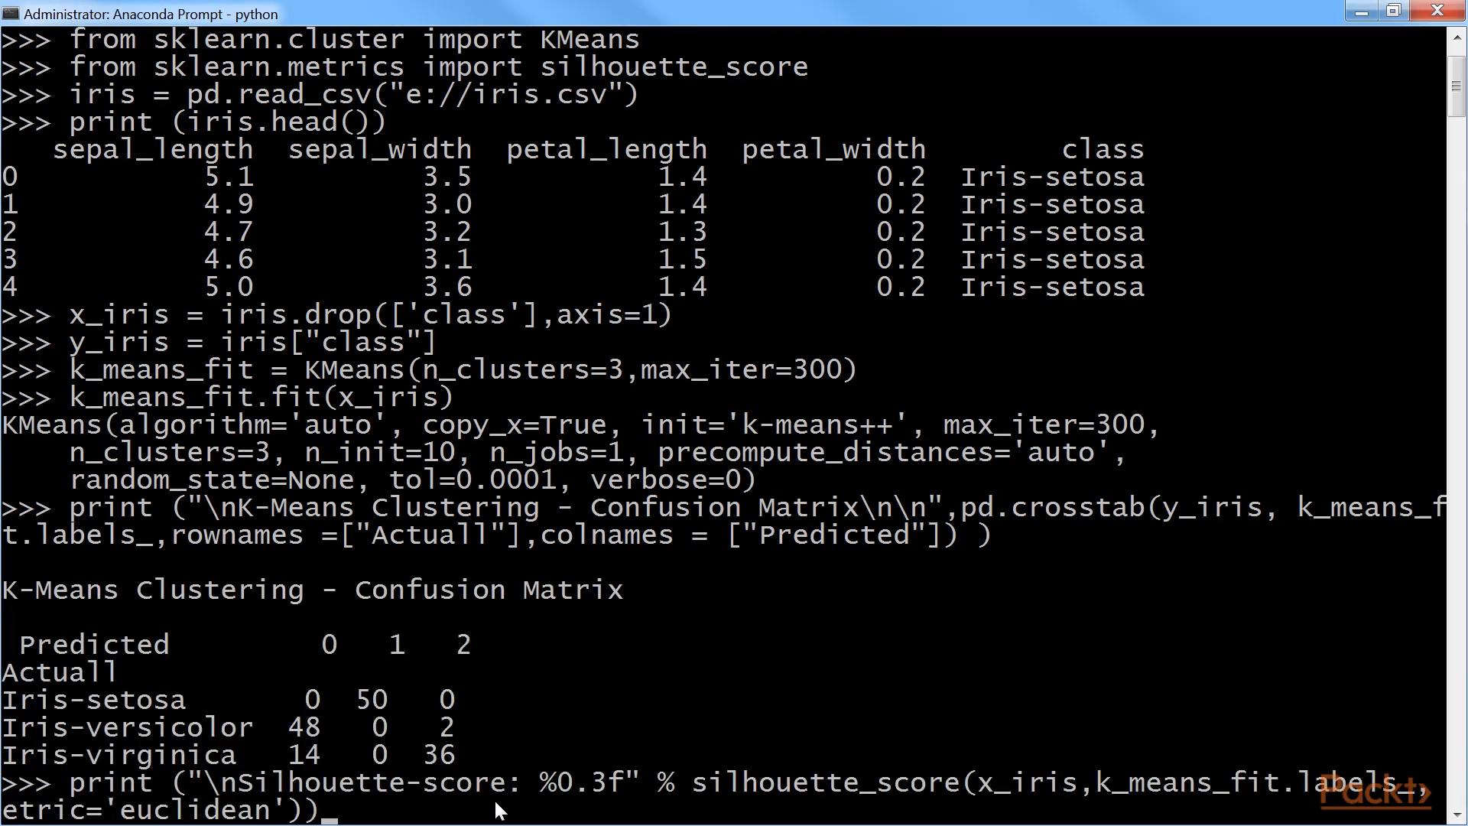
pyautogui.press('Return')
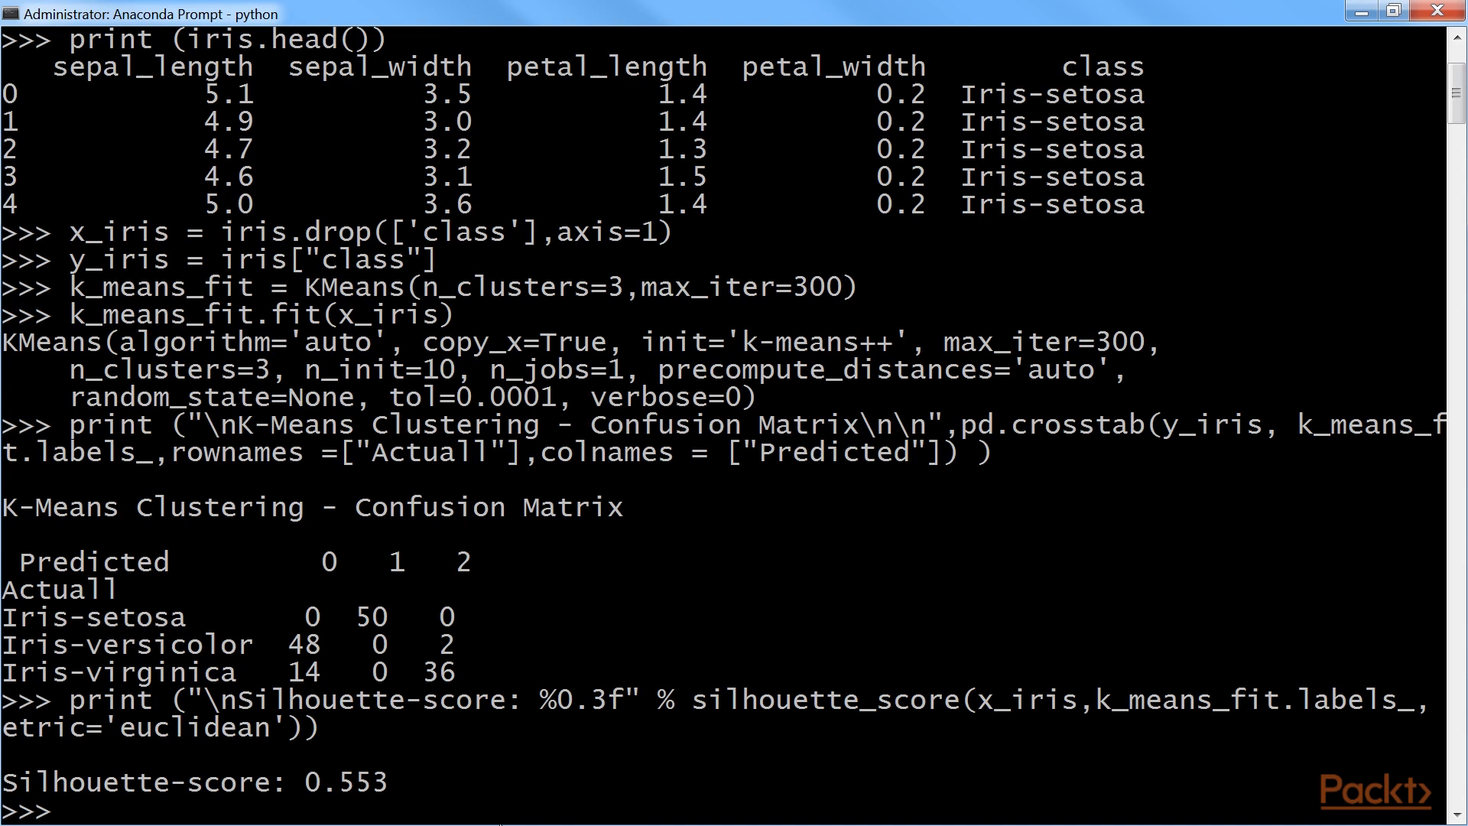
pyautogui.moveTo(399, 793); pyautogui.dragTo(307, 787)
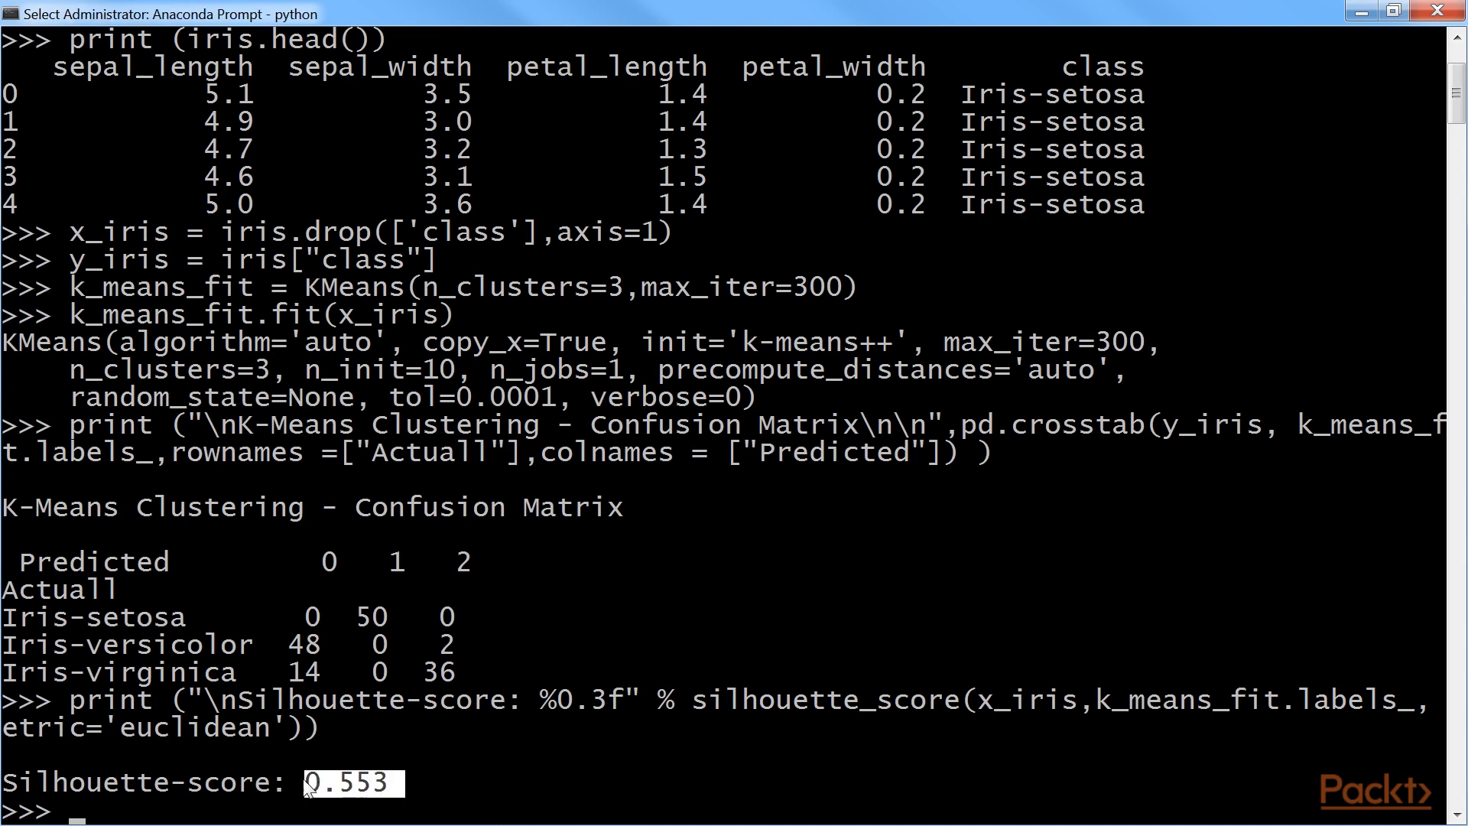
# - Mark the setosa, versicolor and virginica matrix rows, then enter the loop scoring K from 2 to 9
pyautogui.hotkey('alt', 'Tab')
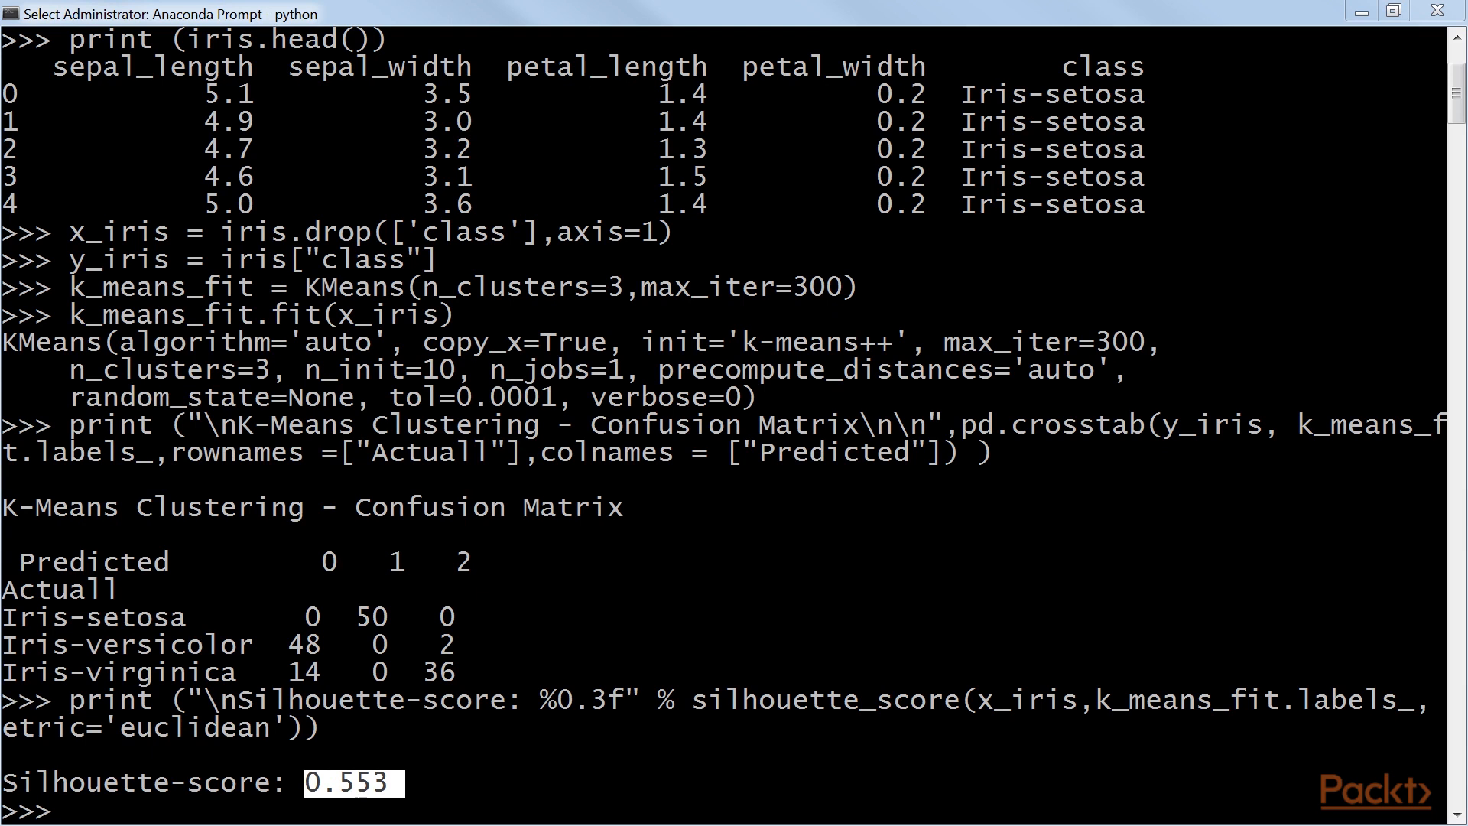
pyautogui.moveTo(4, 627); pyautogui.dragTo(477, 630)
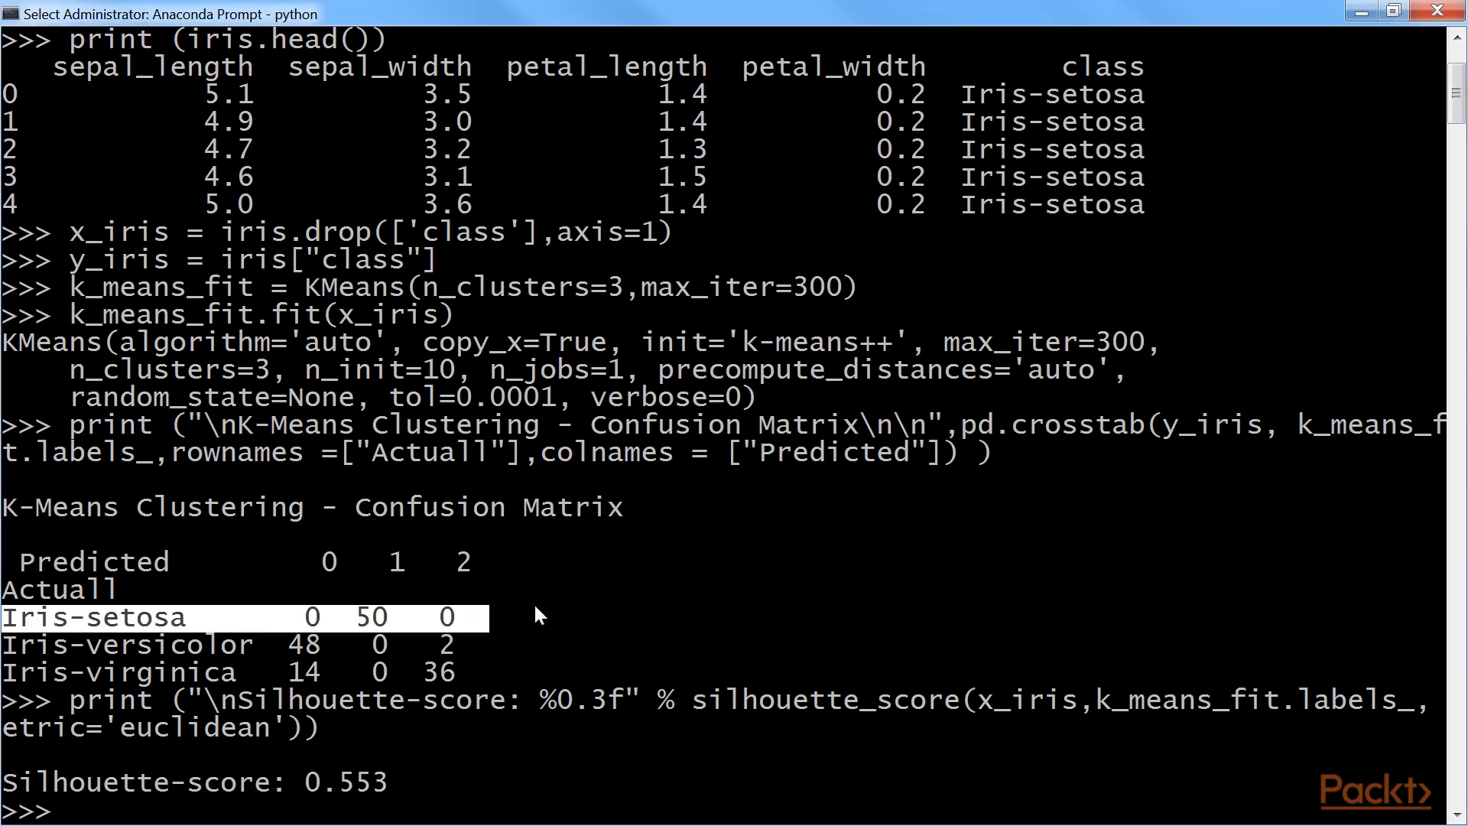
pyautogui.moveTo(4, 653); pyautogui.dragTo(496, 652)
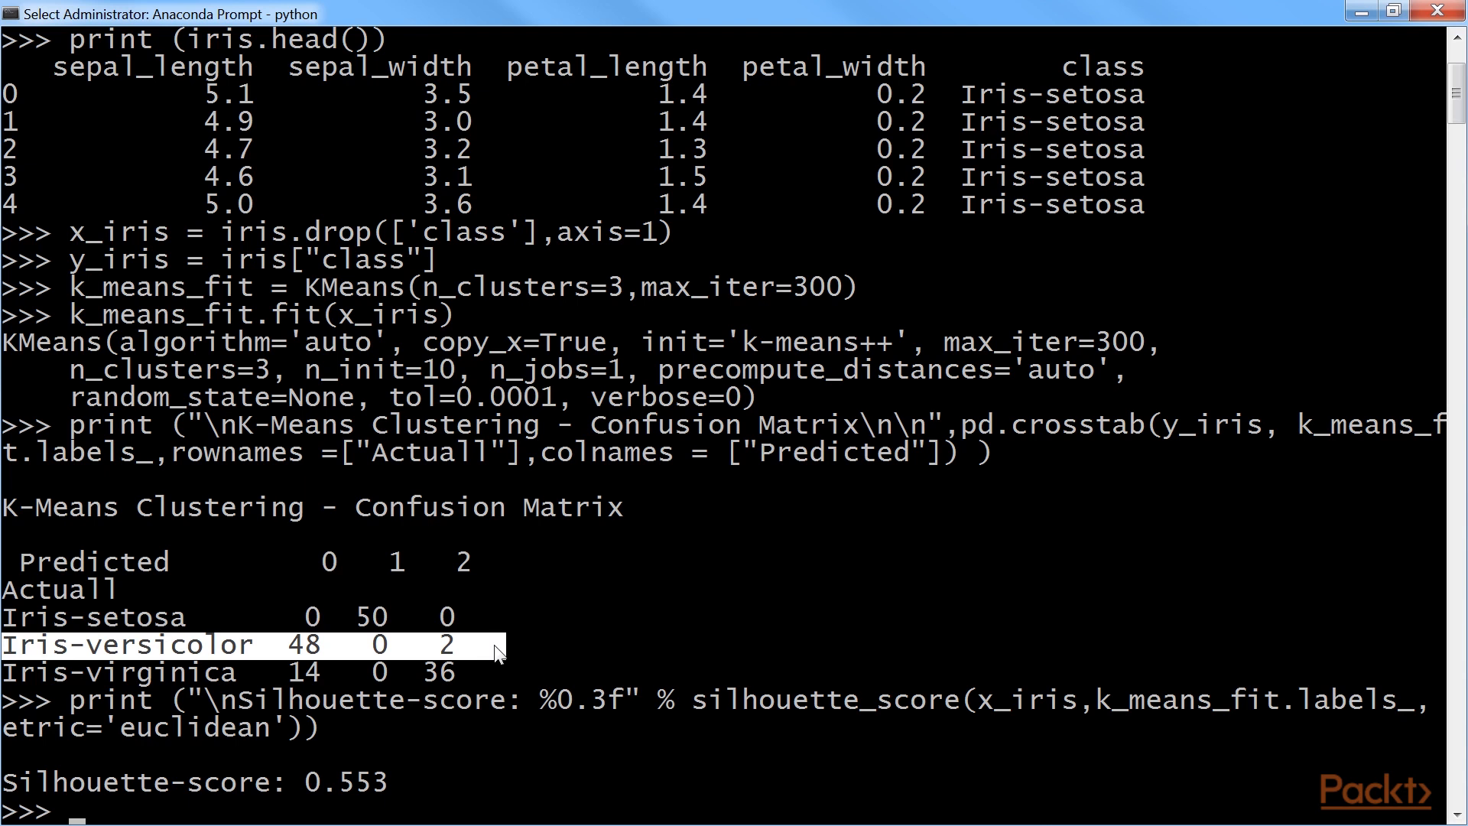
pyautogui.moveTo(4, 679); pyautogui.dragTo(472, 675)
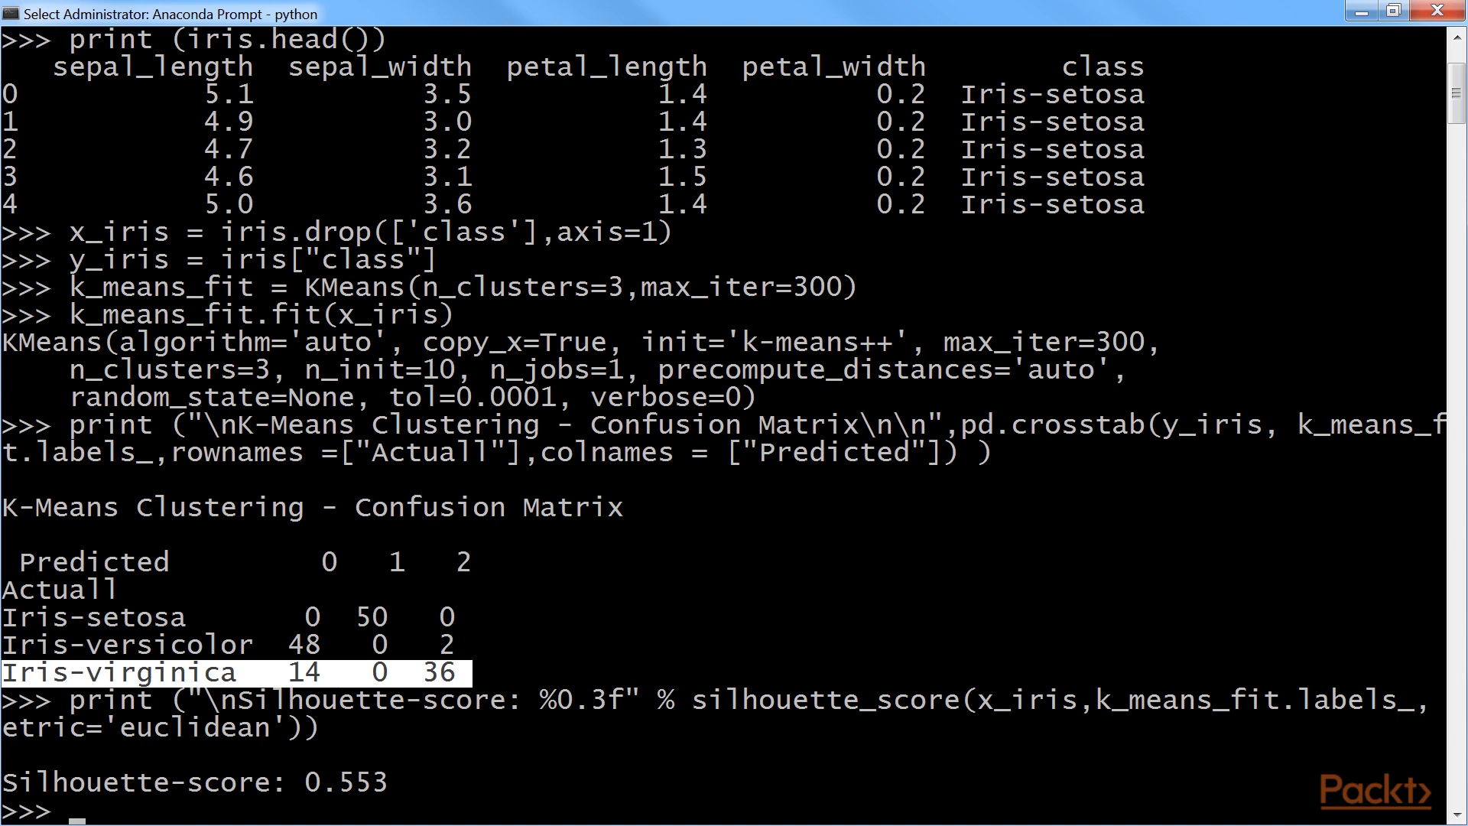
pyautogui.press('Return')
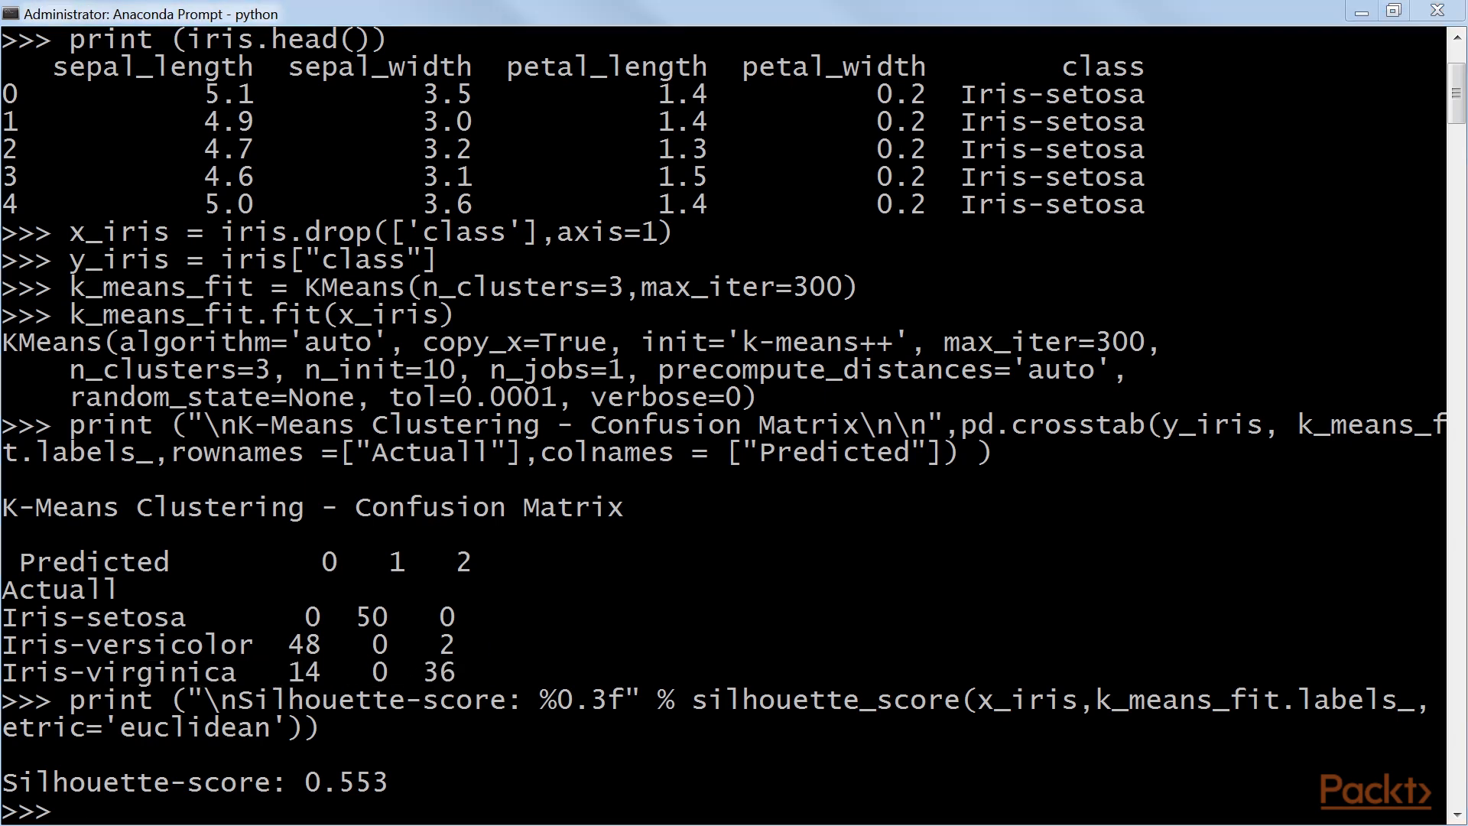
pyautogui.rightClick(403, 500)
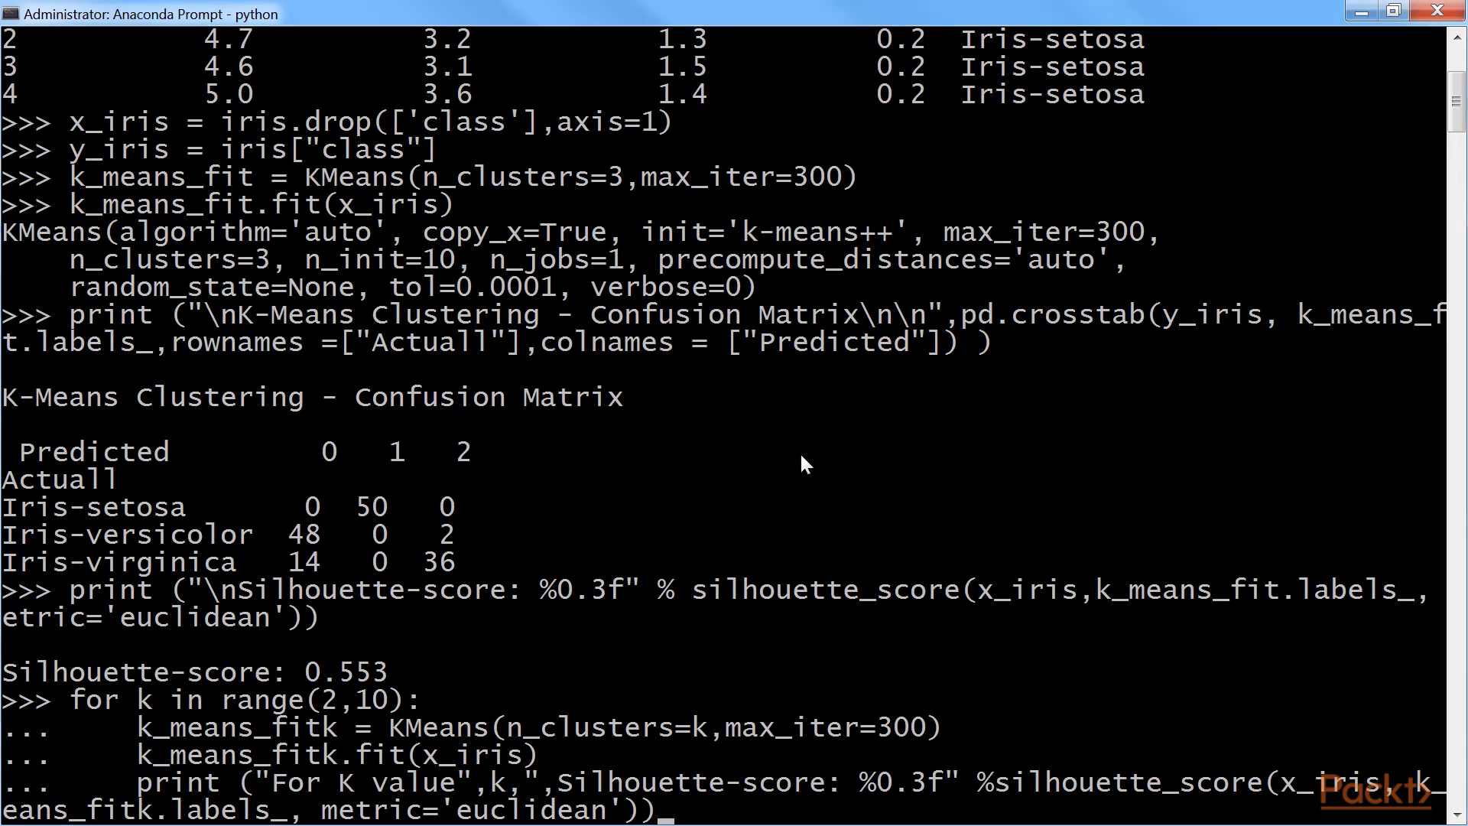
# - Run the loop printing silhouette scores for K=2 to 9, from 0.681 down to 0.326
pyautogui.press('Return')
pyautogui.press('Return')
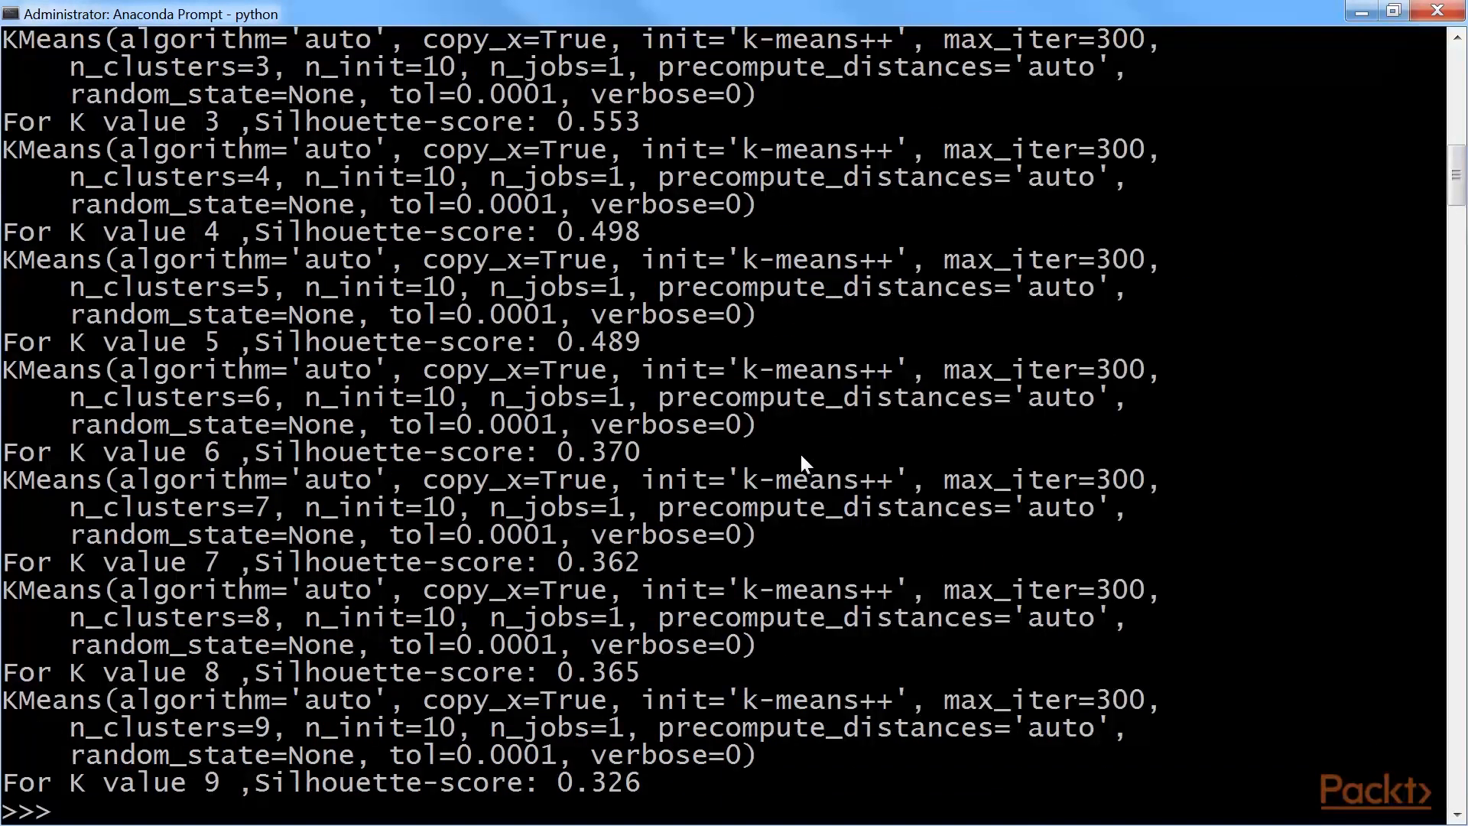
pyautogui.scroll(3, 520, 478)
pyautogui.scroll(-1, 519, 478)
pyautogui.moveTo(6, 34)
pyautogui.mouseDown()
pyautogui.moveTo(405, 204)
pyautogui.moveTo(798, 772)
pyautogui.mouseUp()
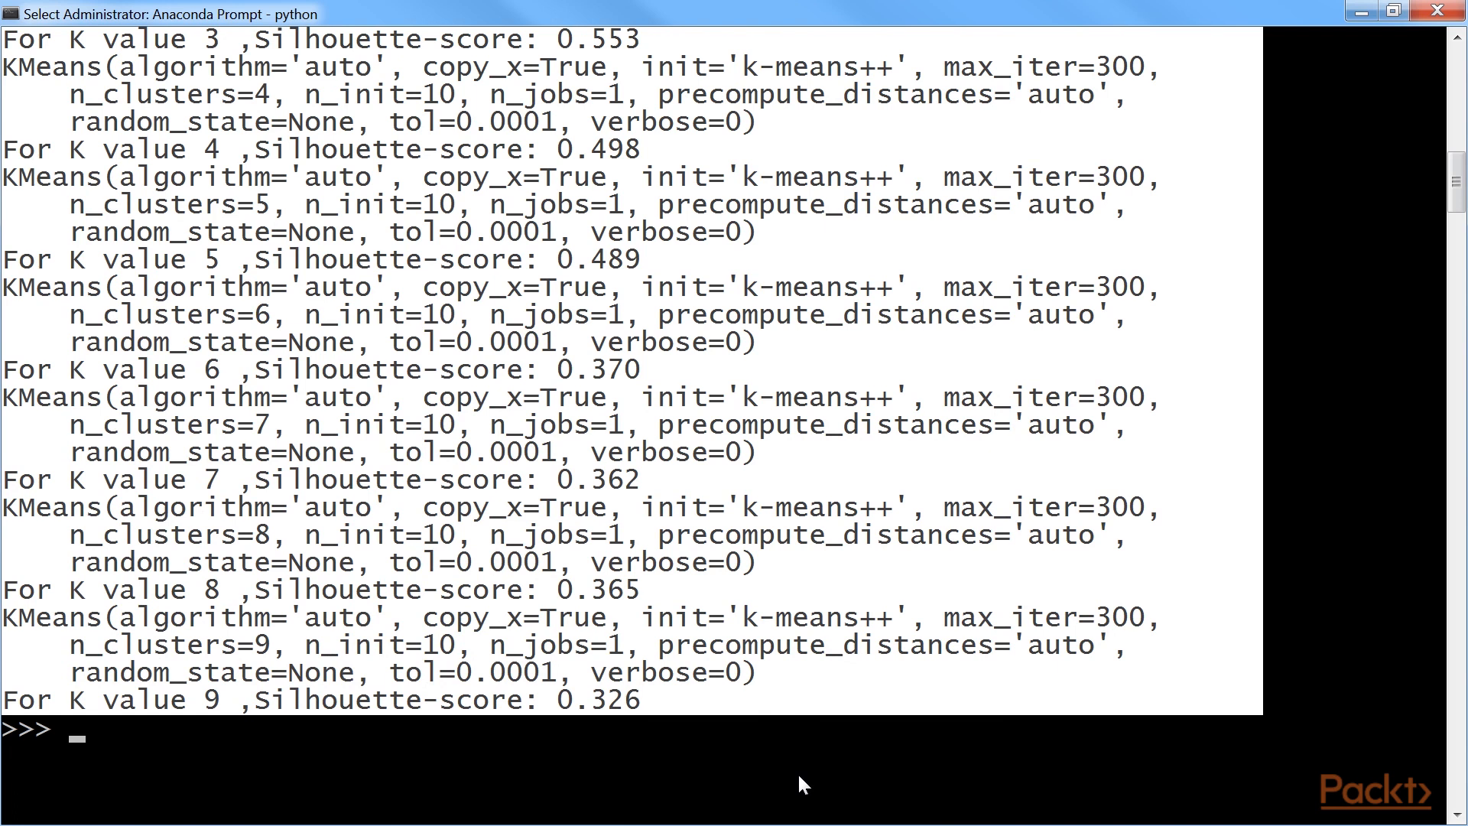
pyautogui.rightClick(797, 771)
# - Define K = range(1,10), fit KMeans for each K and collect the cluster centroids
pyautogui.click(798, 772)
pyautogui.scroll(-8, 798, 772)
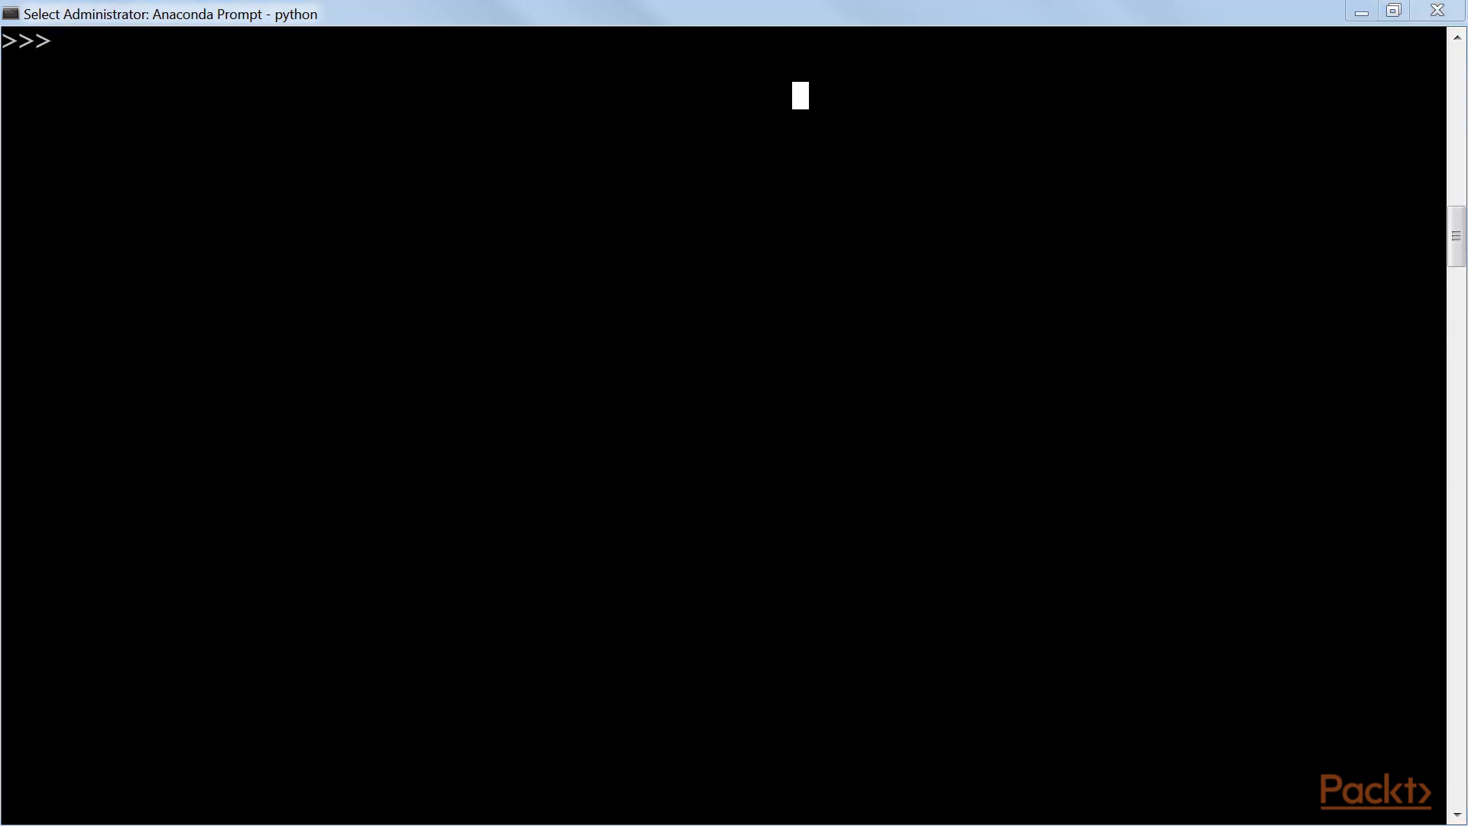
pyautogui.press('Escape')
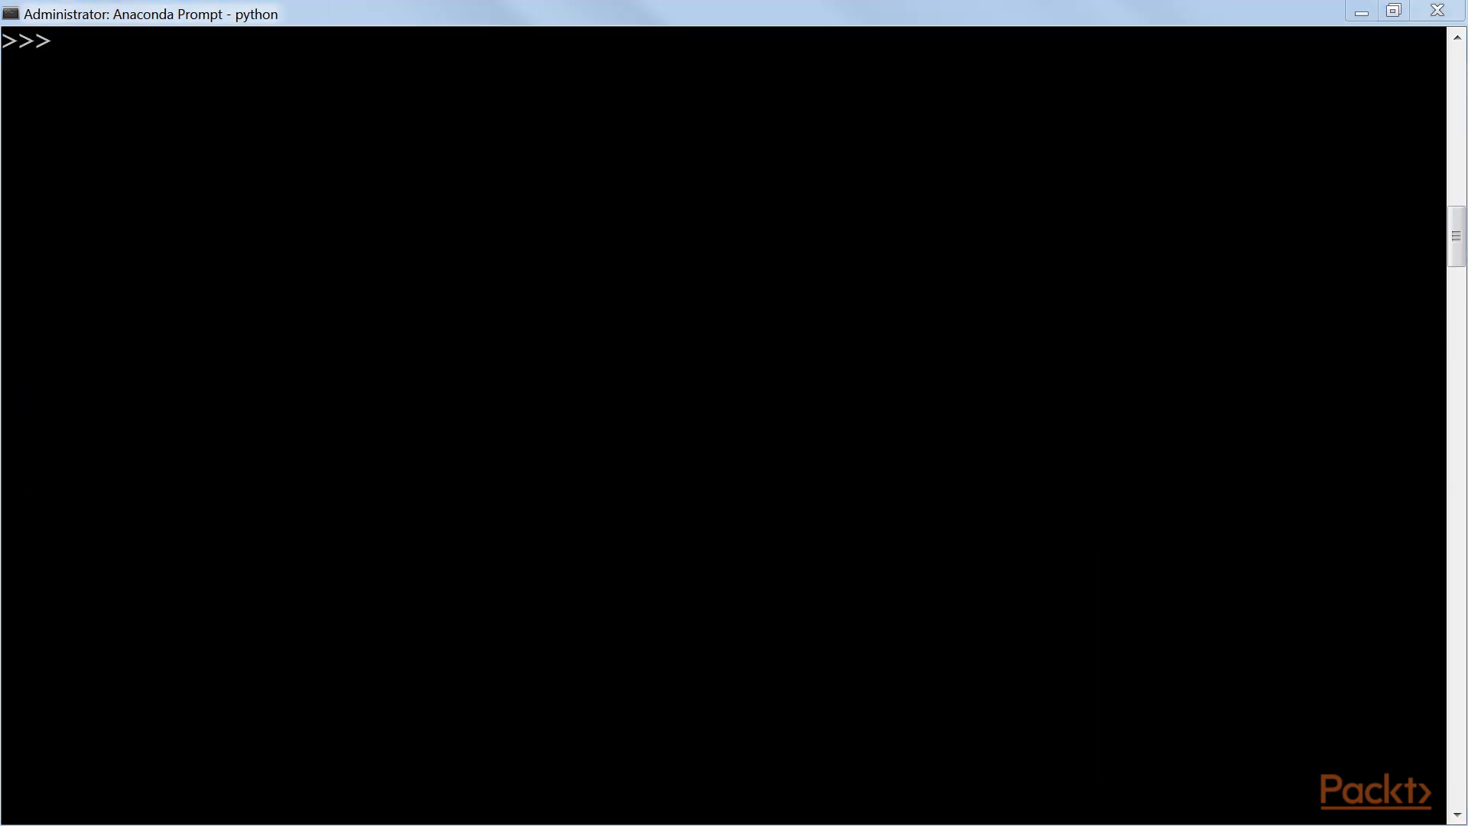
pyautogui.write('K = range(1,10)')
pyautogui.press('Return')
pyautogui.click(552, 41)
pyautogui.rightClick(527, 110)
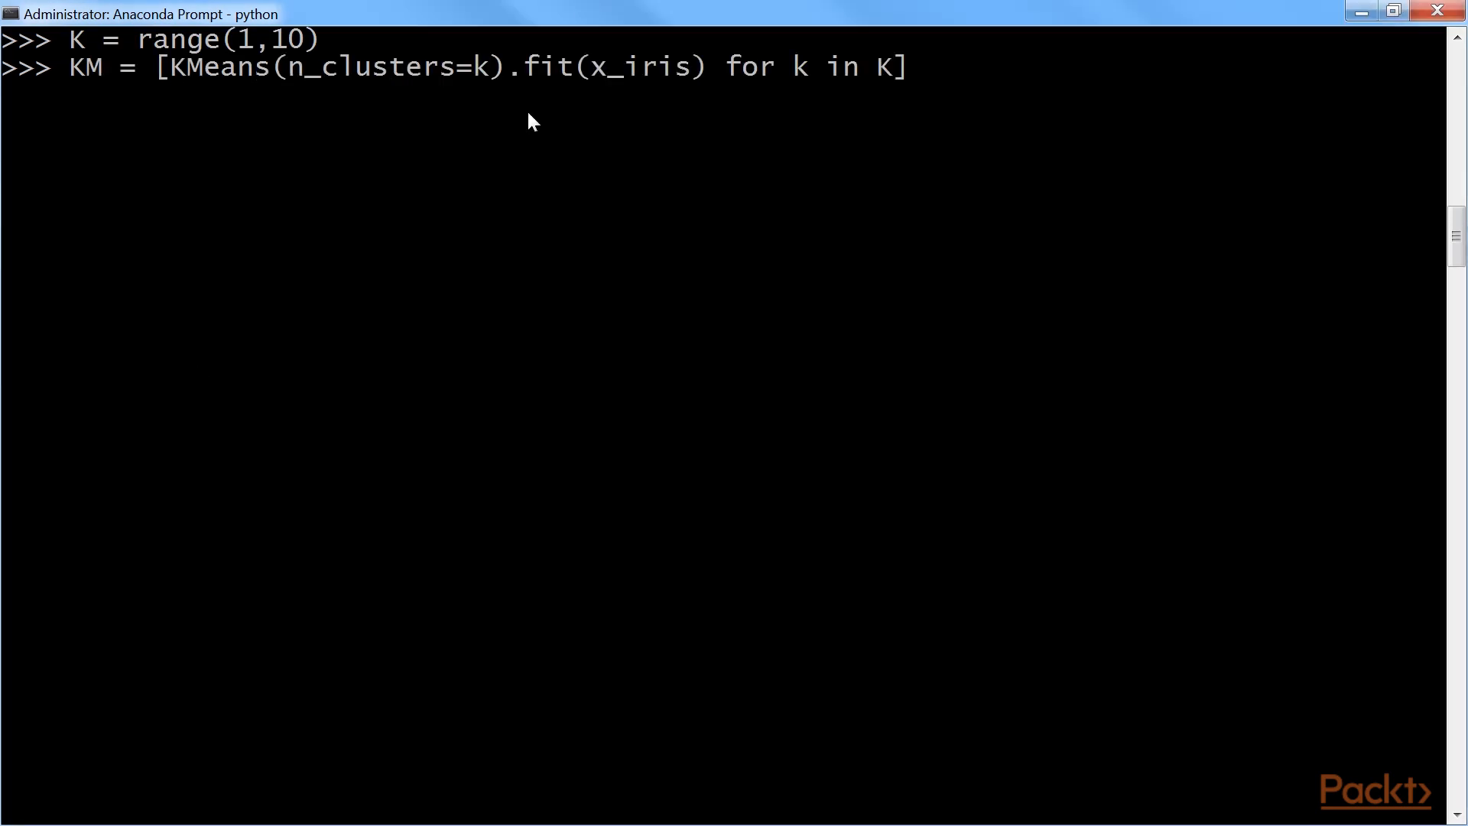
pyautogui.press('Return')
pyautogui.click(284, 314)
pyautogui.rightClick(283, 313)
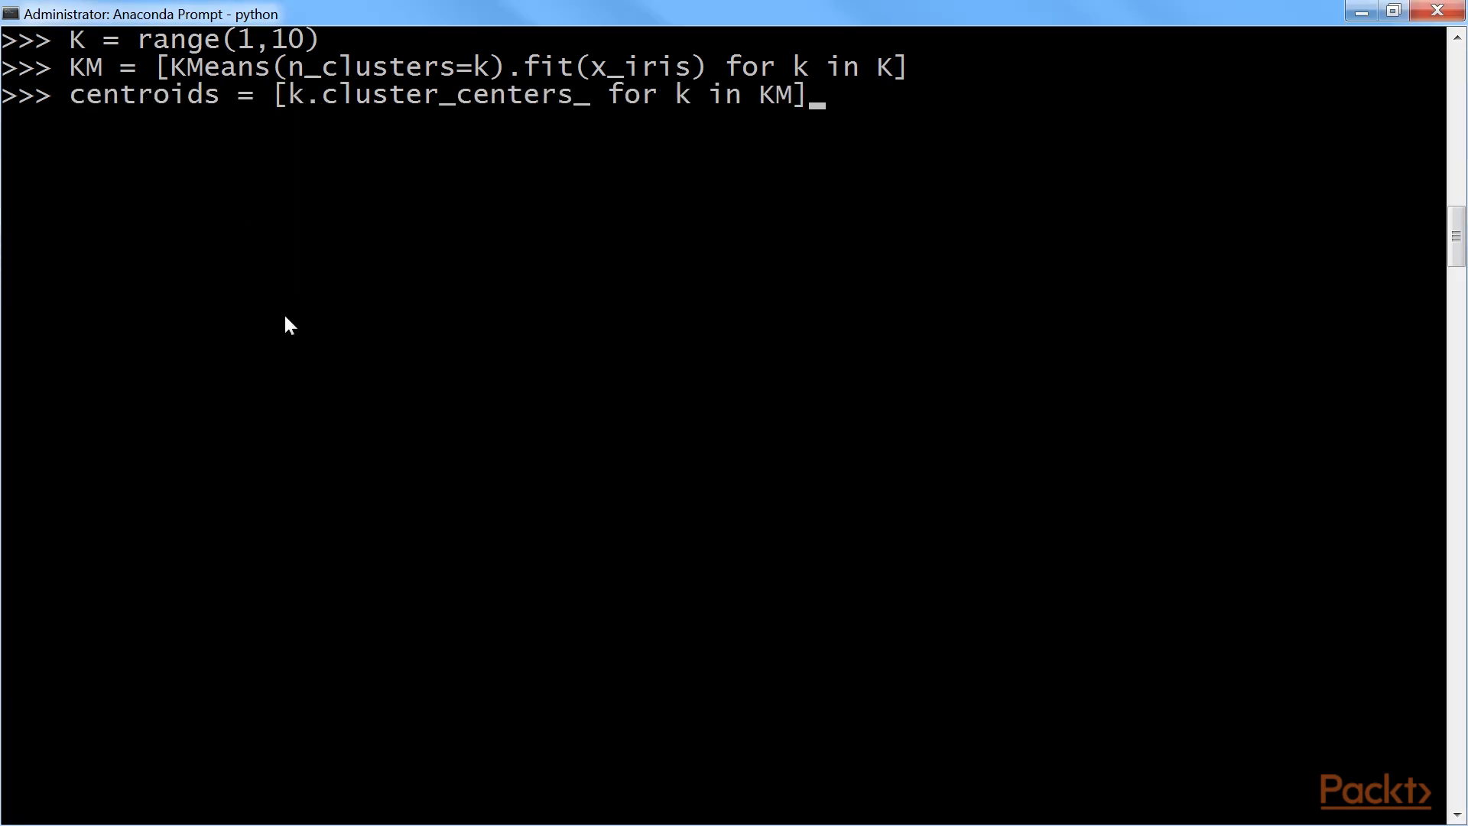
pyautogui.press('Return')
# - Compute point-to-centroid distances D_k, nearest-centroid indices cIdx and minimum distances dist
pyautogui.rightClick(185, 329)
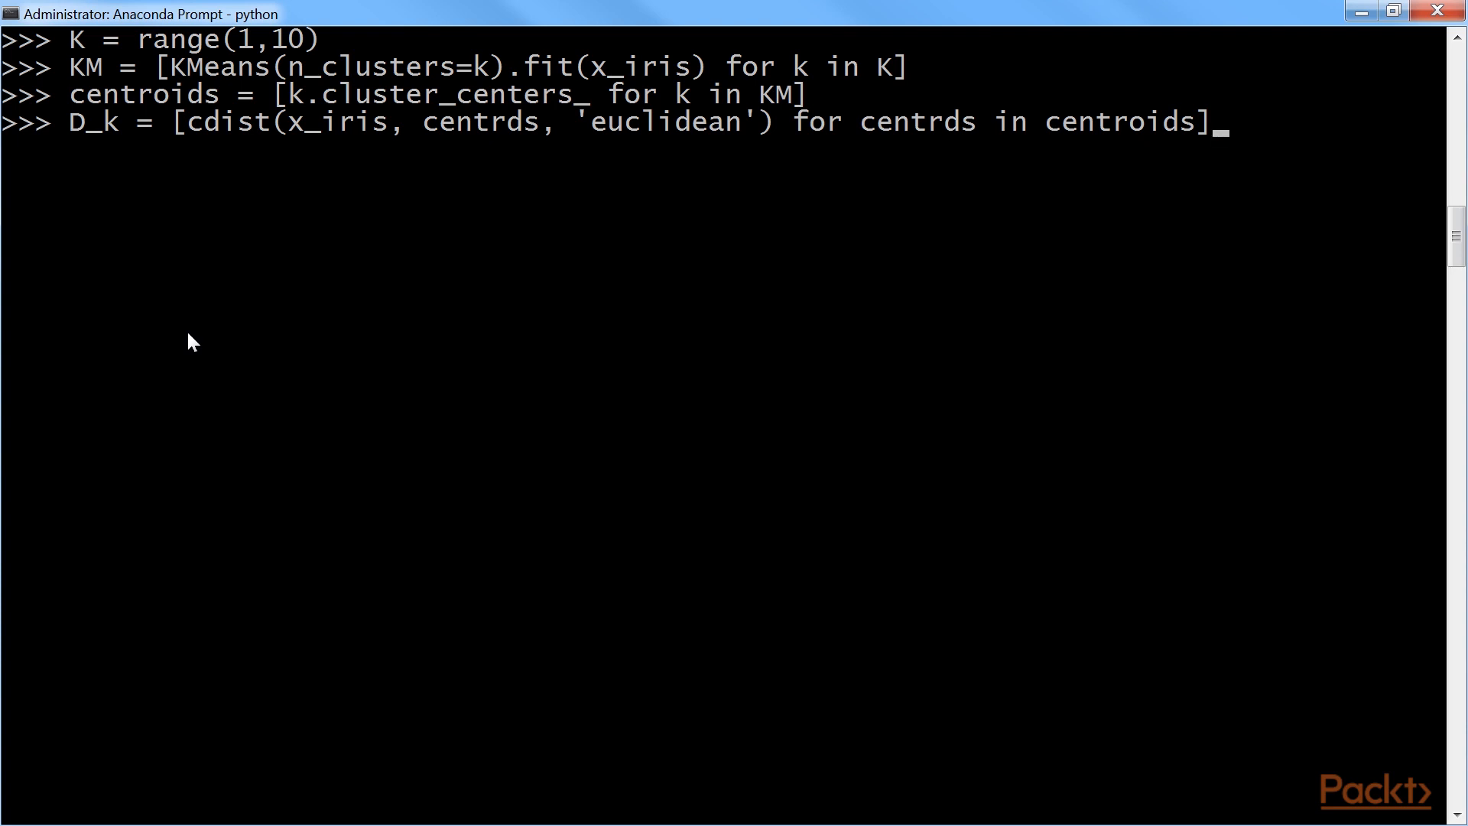
pyautogui.press('Return')
pyautogui.rightClick(597, 217)
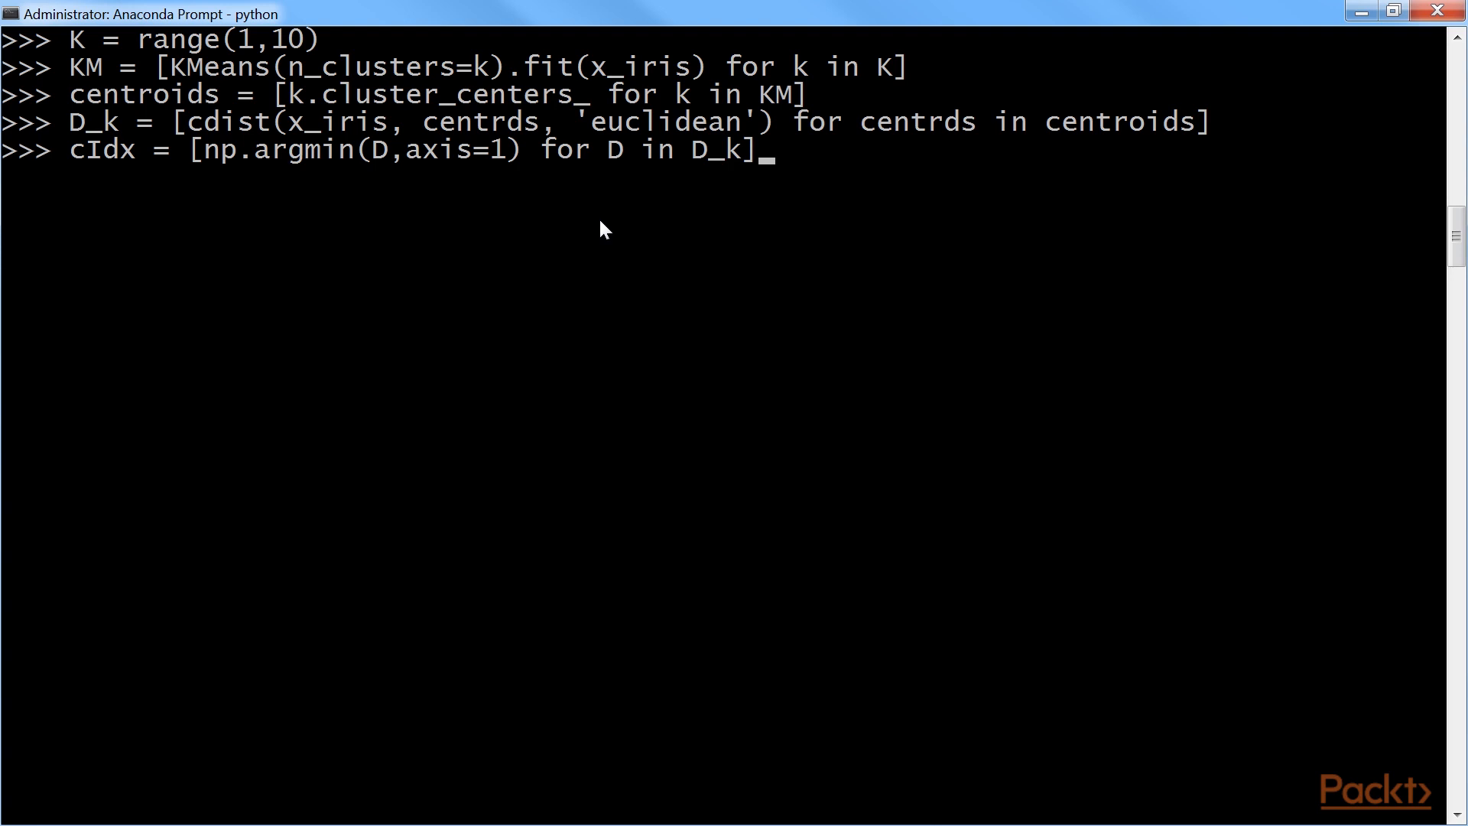
pyautogui.press('Return')
pyautogui.click(157, 360)
pyautogui.rightClick(344, 303)
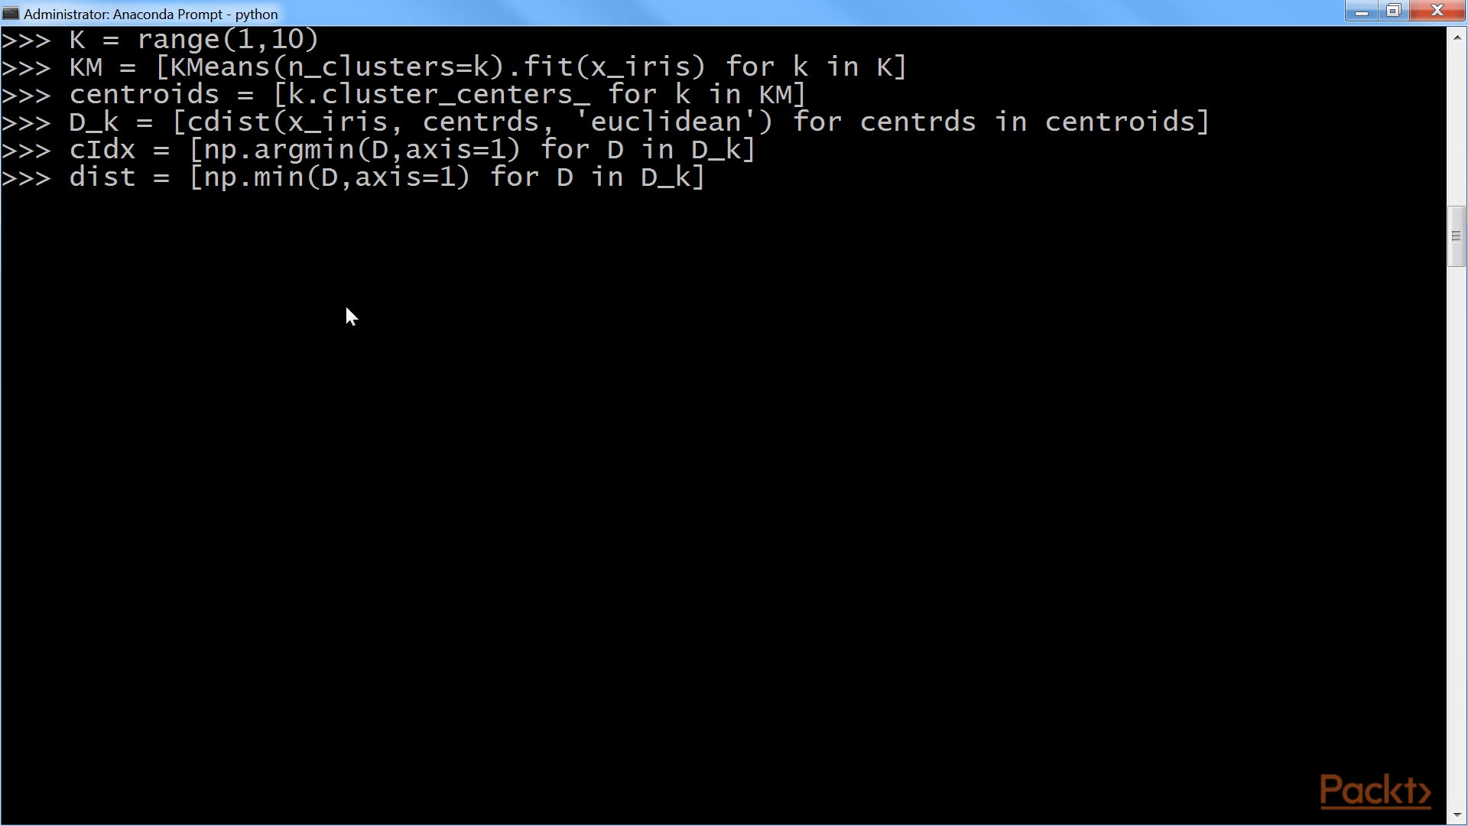
pyautogui.press('Return')
# - Compute avgWithinSS and enter the wcss, tss and bss sum-of-squares lines
pyautogui.rightClick(478, 296)
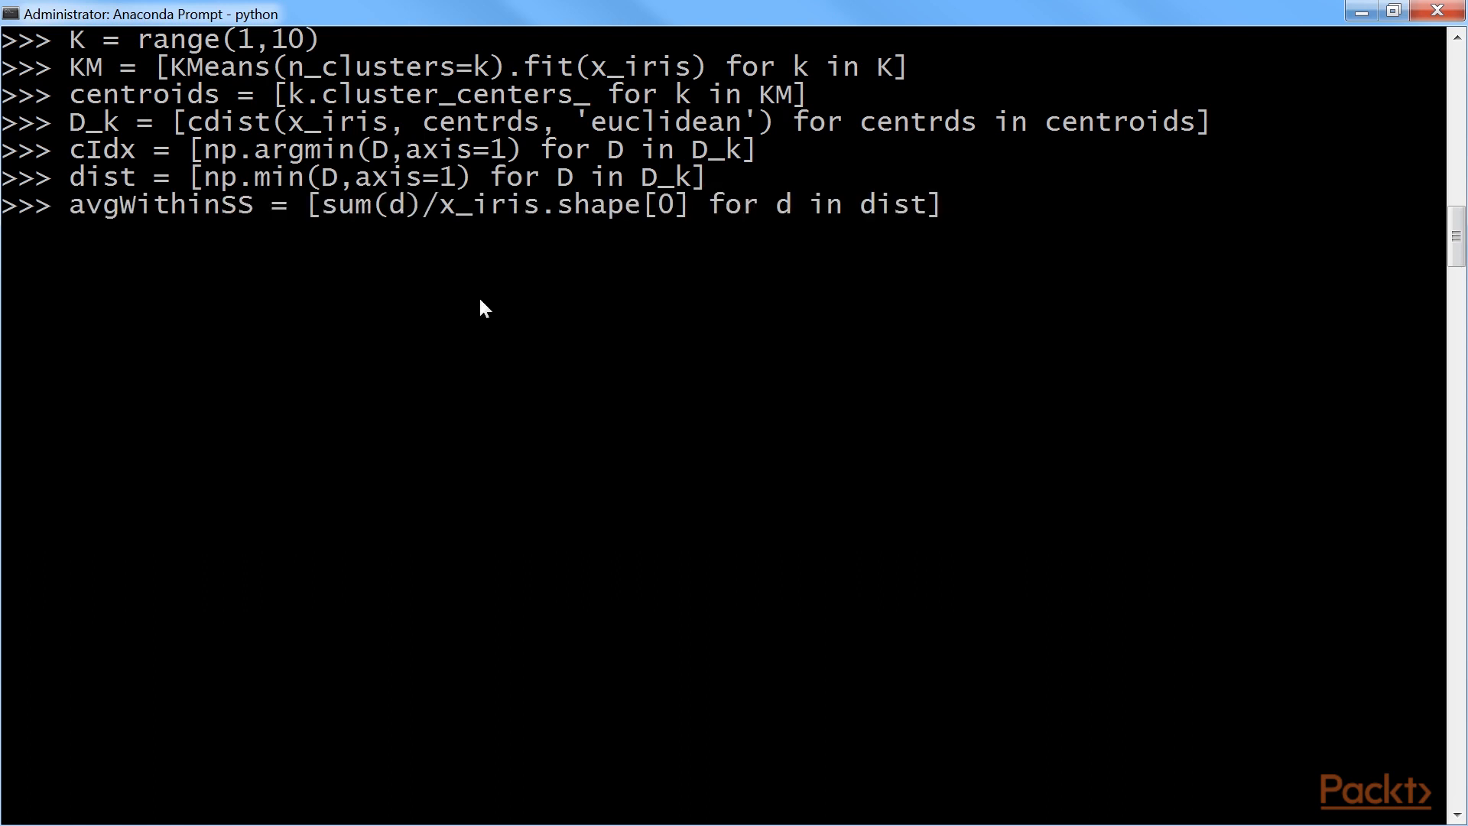
pyautogui.press('Return')
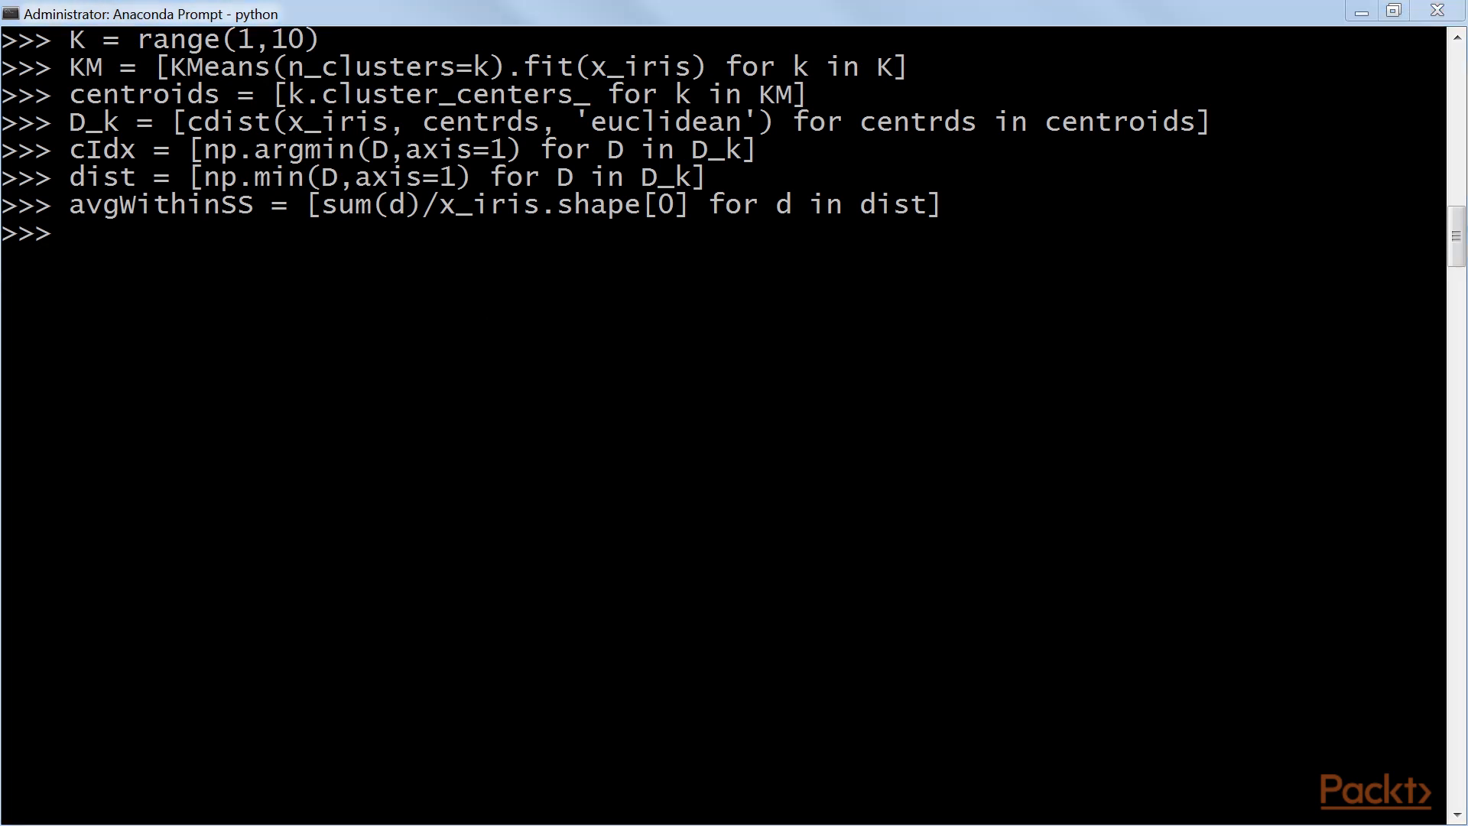
pyautogui.rightClick(272, 406)
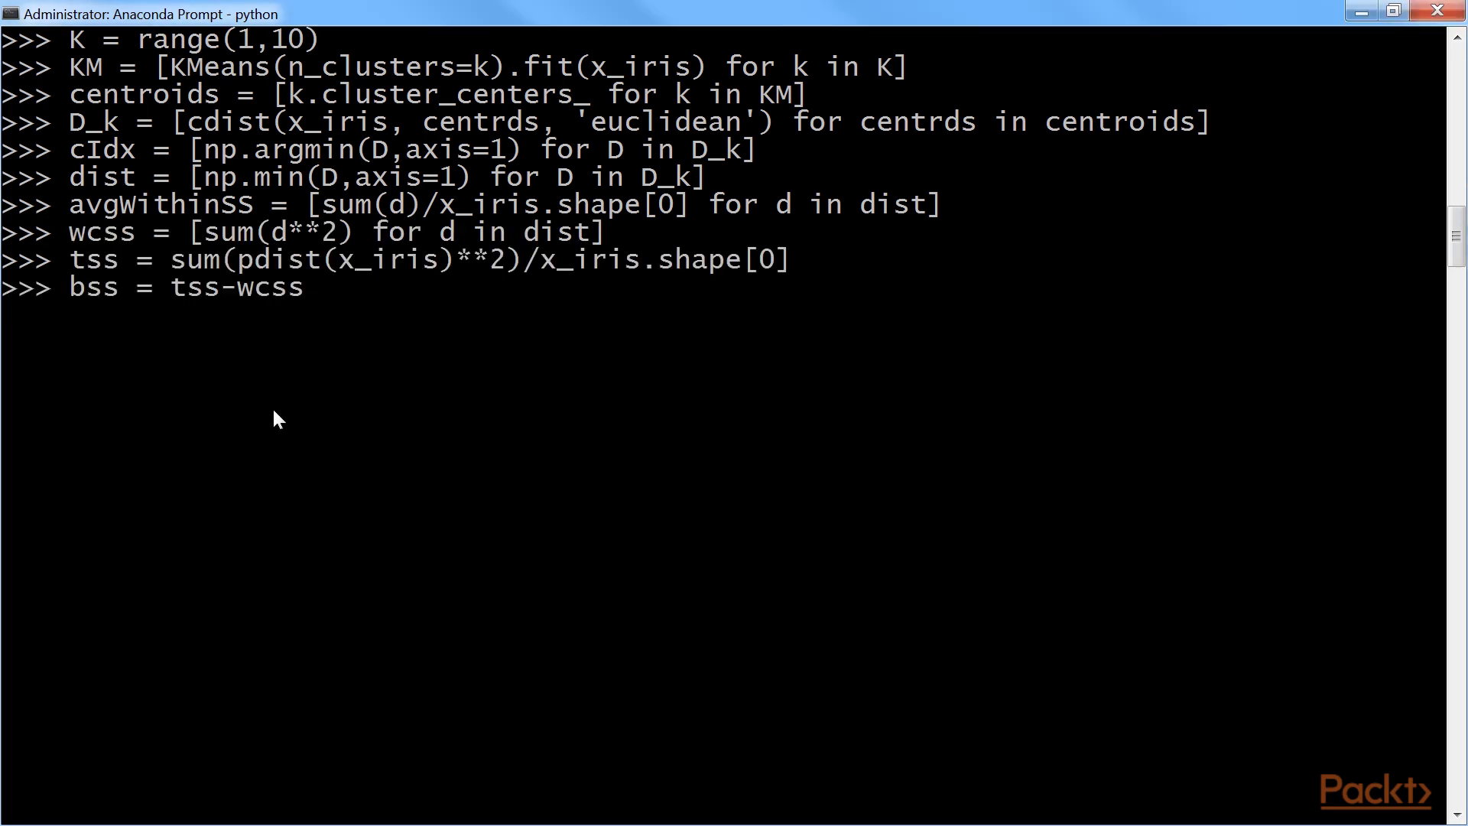
# - Run the bss line, create a figure with one subplot and plot avgWithinSS against K as 'b*-'
pyautogui.press('Return')
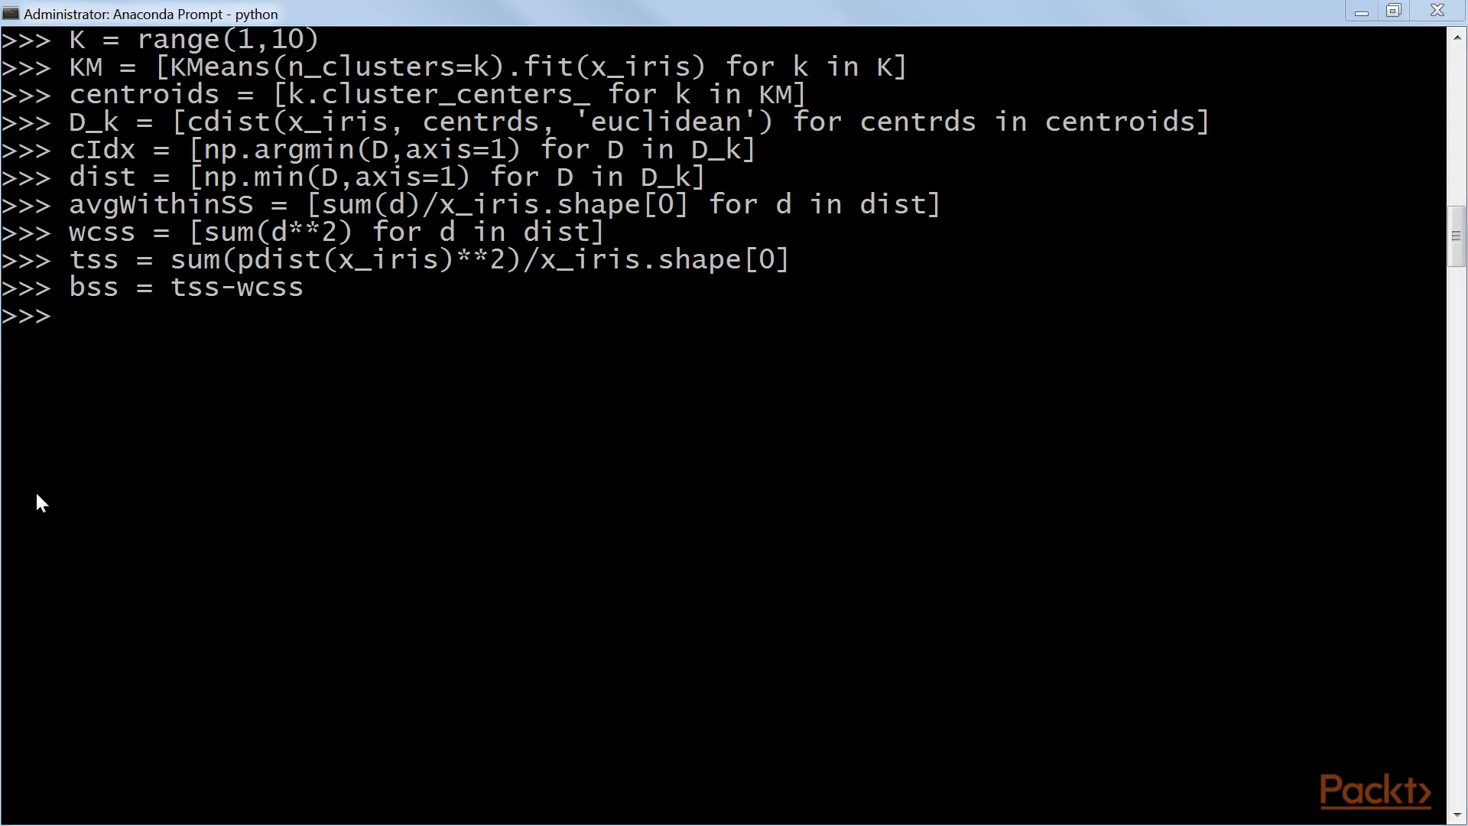
pyautogui.rightClick(207, 387)
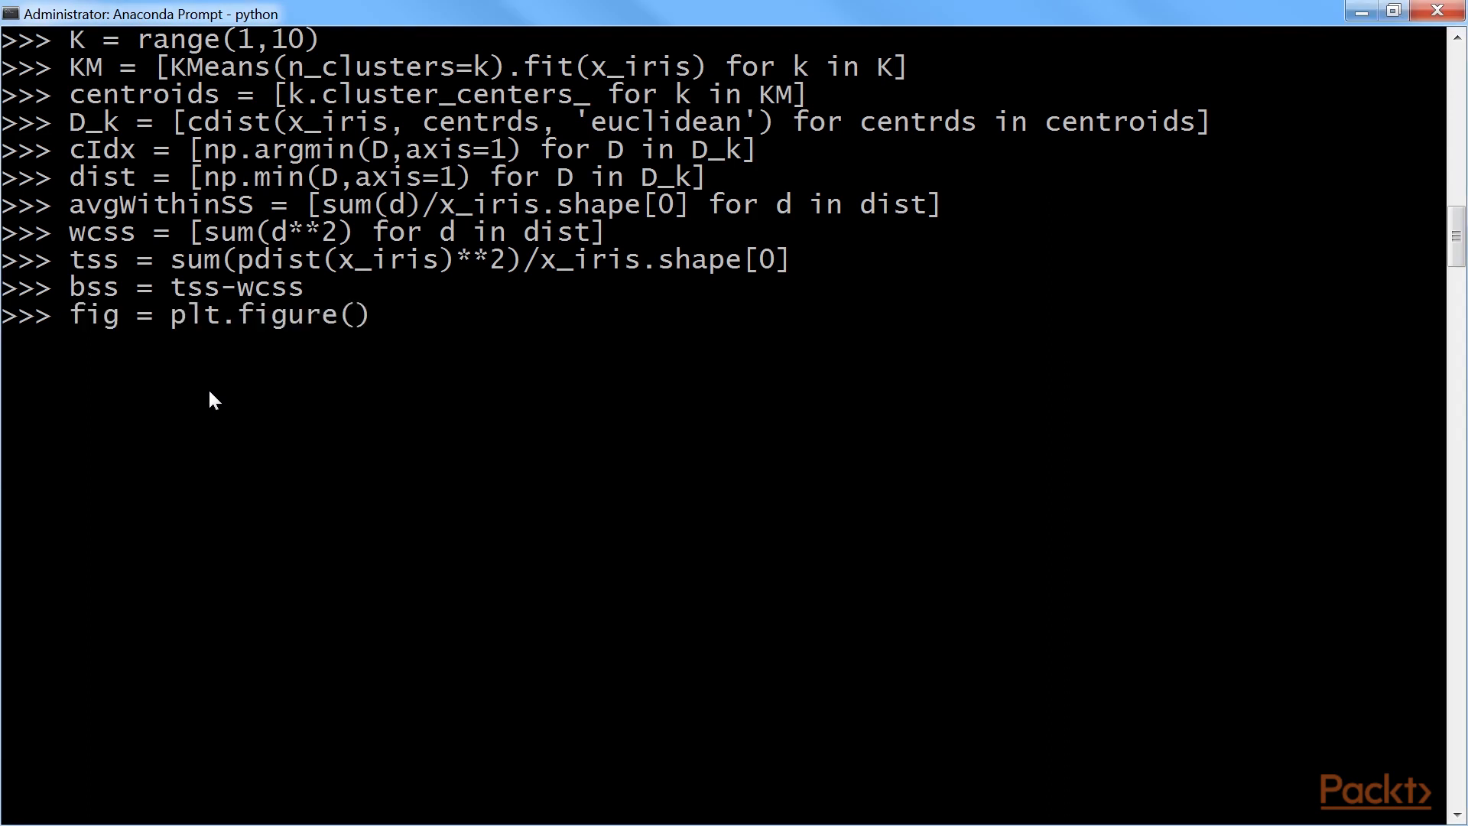
pyautogui.press('Return')
pyautogui.rightClick(221, 404)
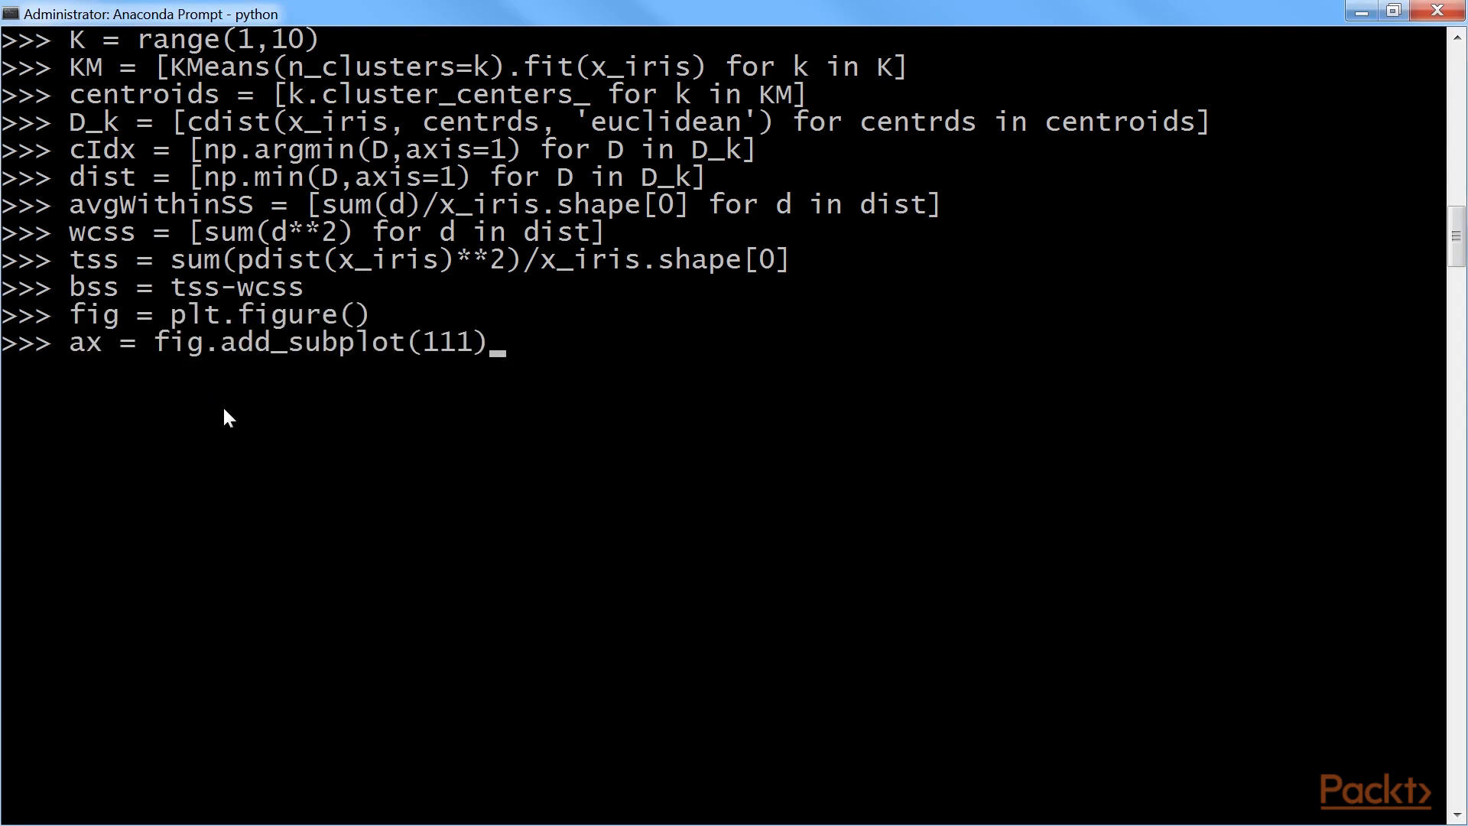
pyautogui.press('Return')
pyautogui.rightClick(285, 421)
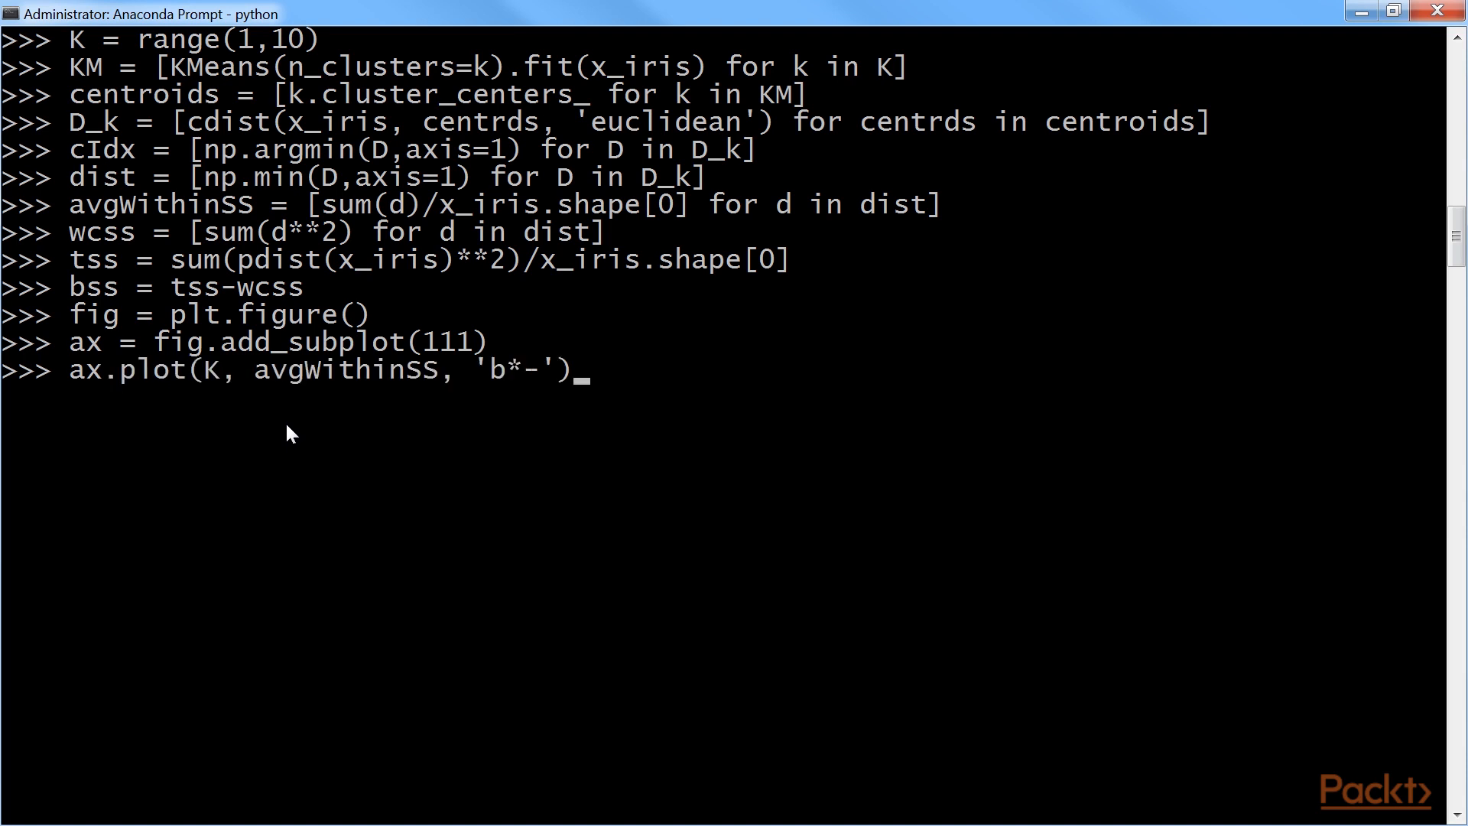
pyautogui.press('Return')
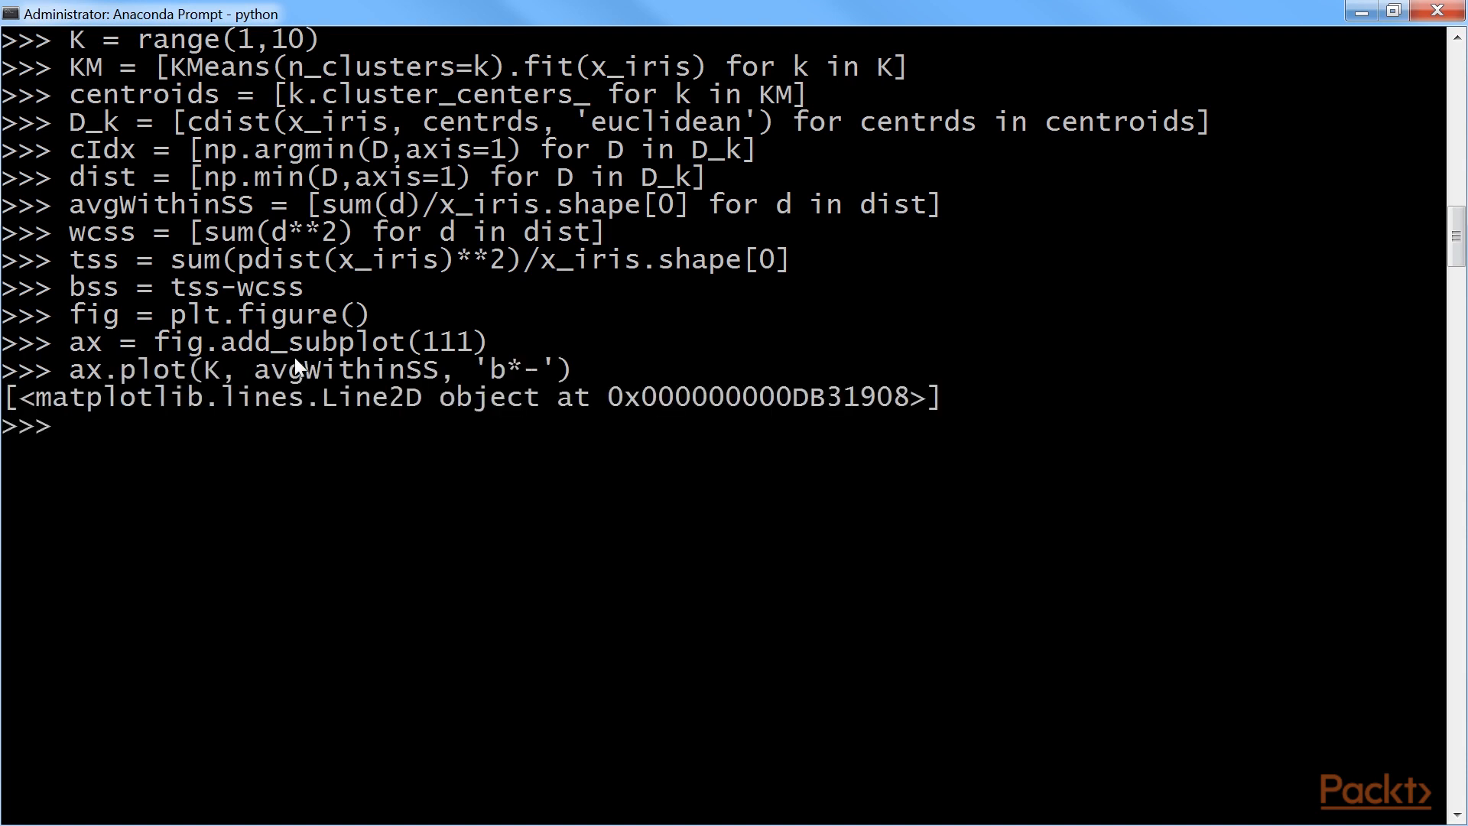
# - Turn the grid on, label the x and y axes, and show the within-SS elbow plot
pyautogui.rightClick(305, 409)
pyautogui.press('Return')
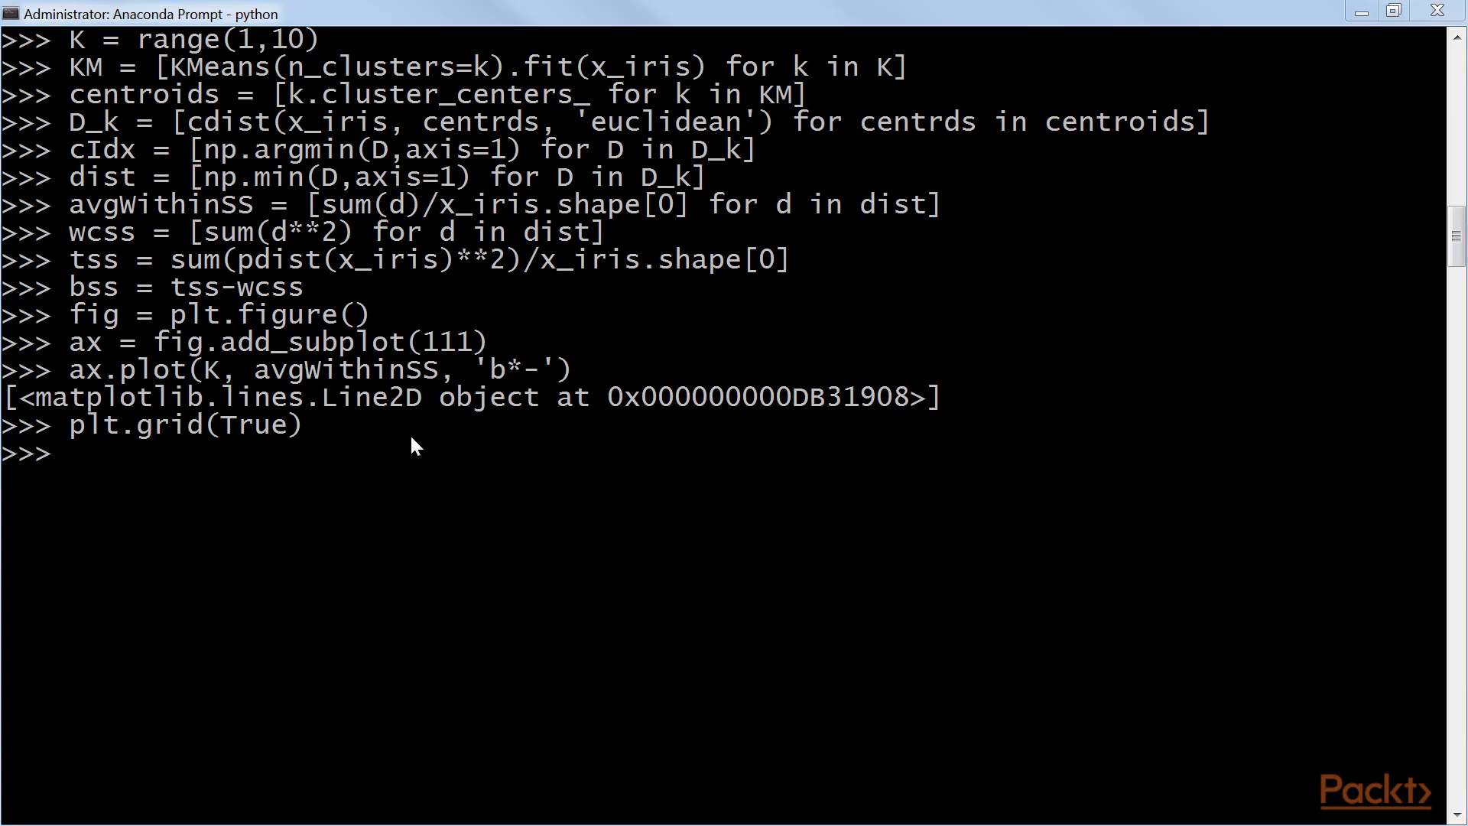
pyautogui.rightClick(409, 433)
pyautogui.press('Return')
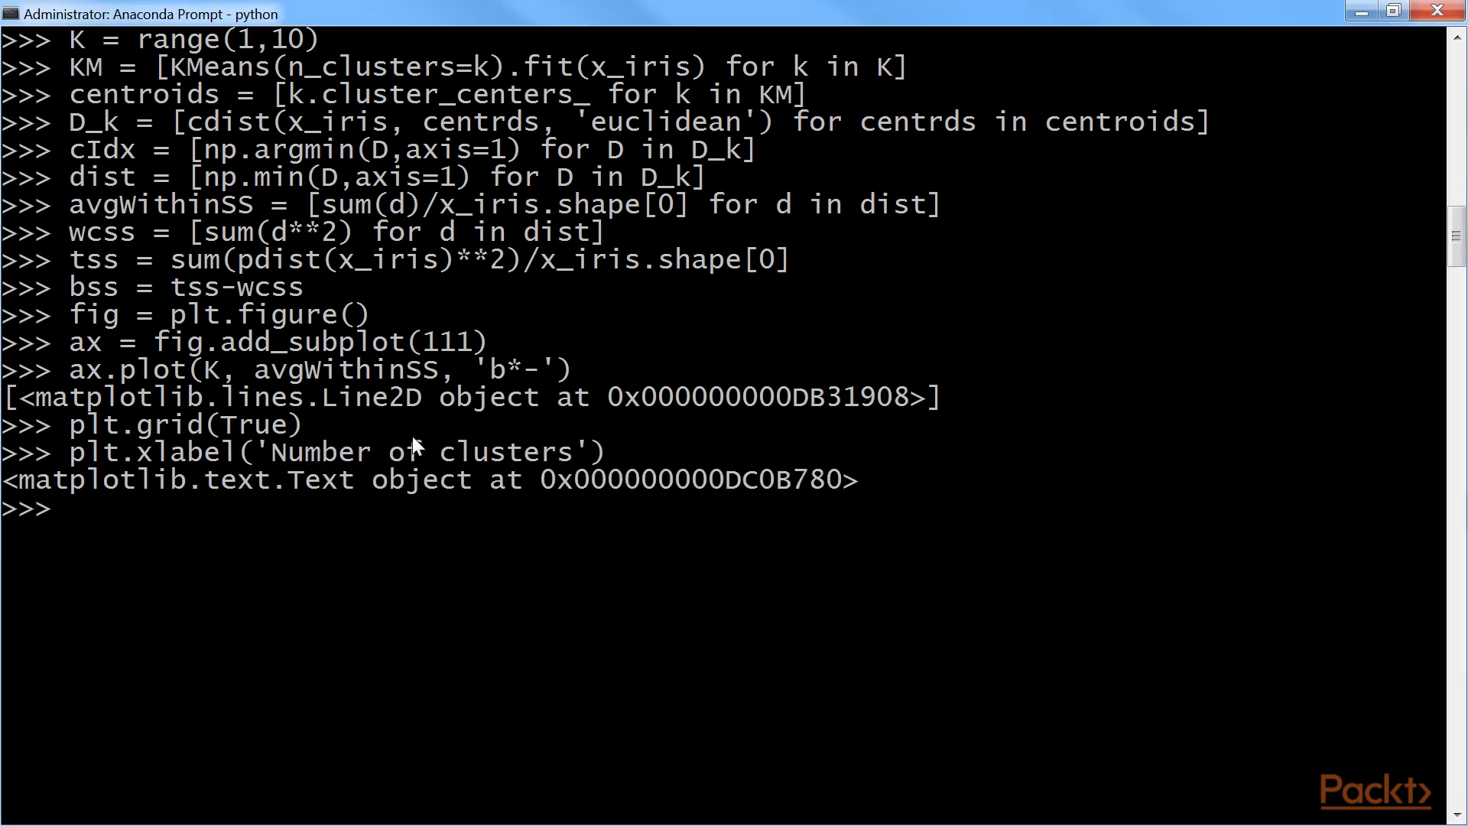
pyautogui.rightClick(659, 446)
pyautogui.press('Return')
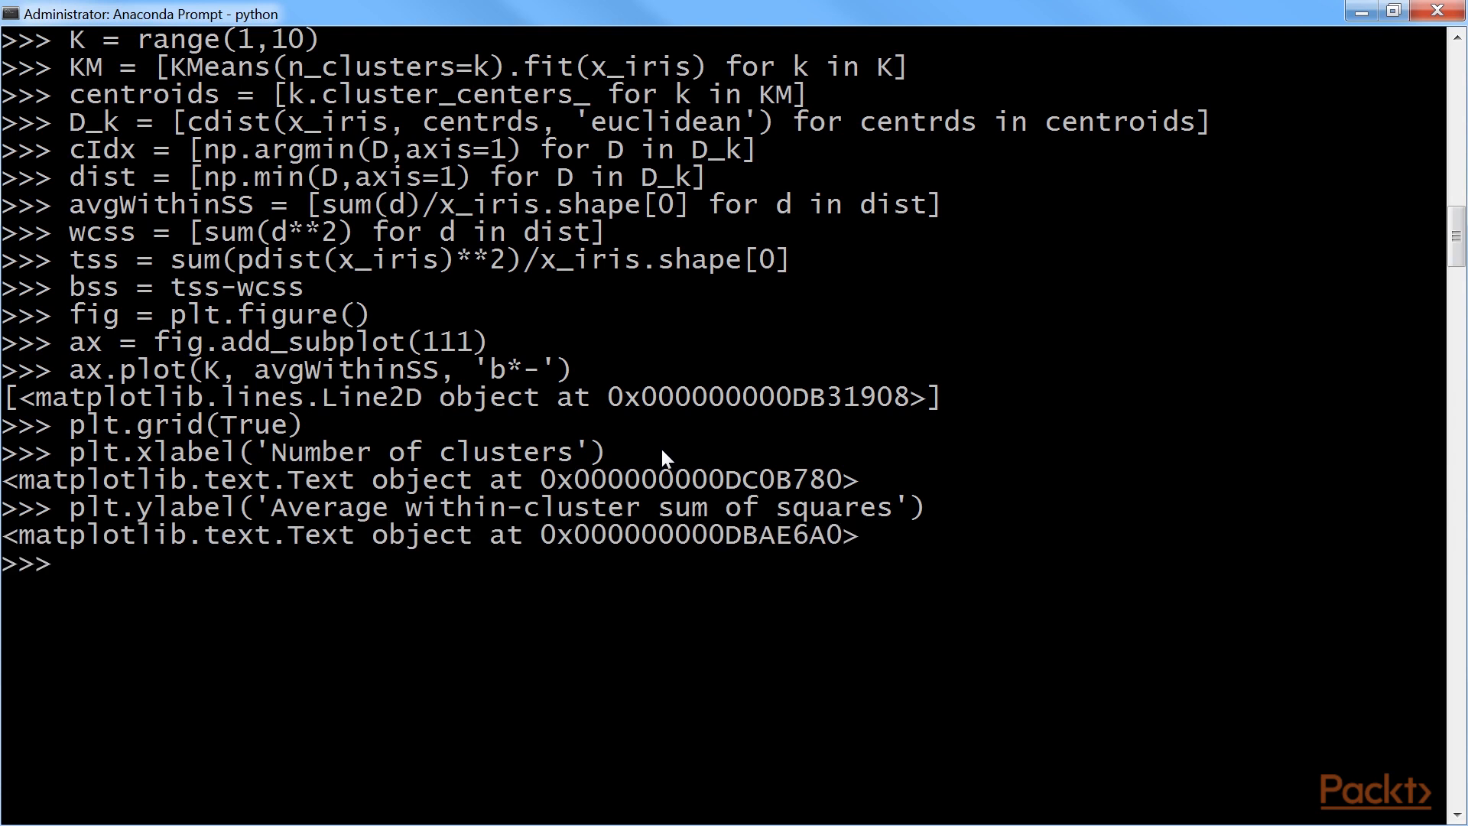
pyautogui.write('plt.show')
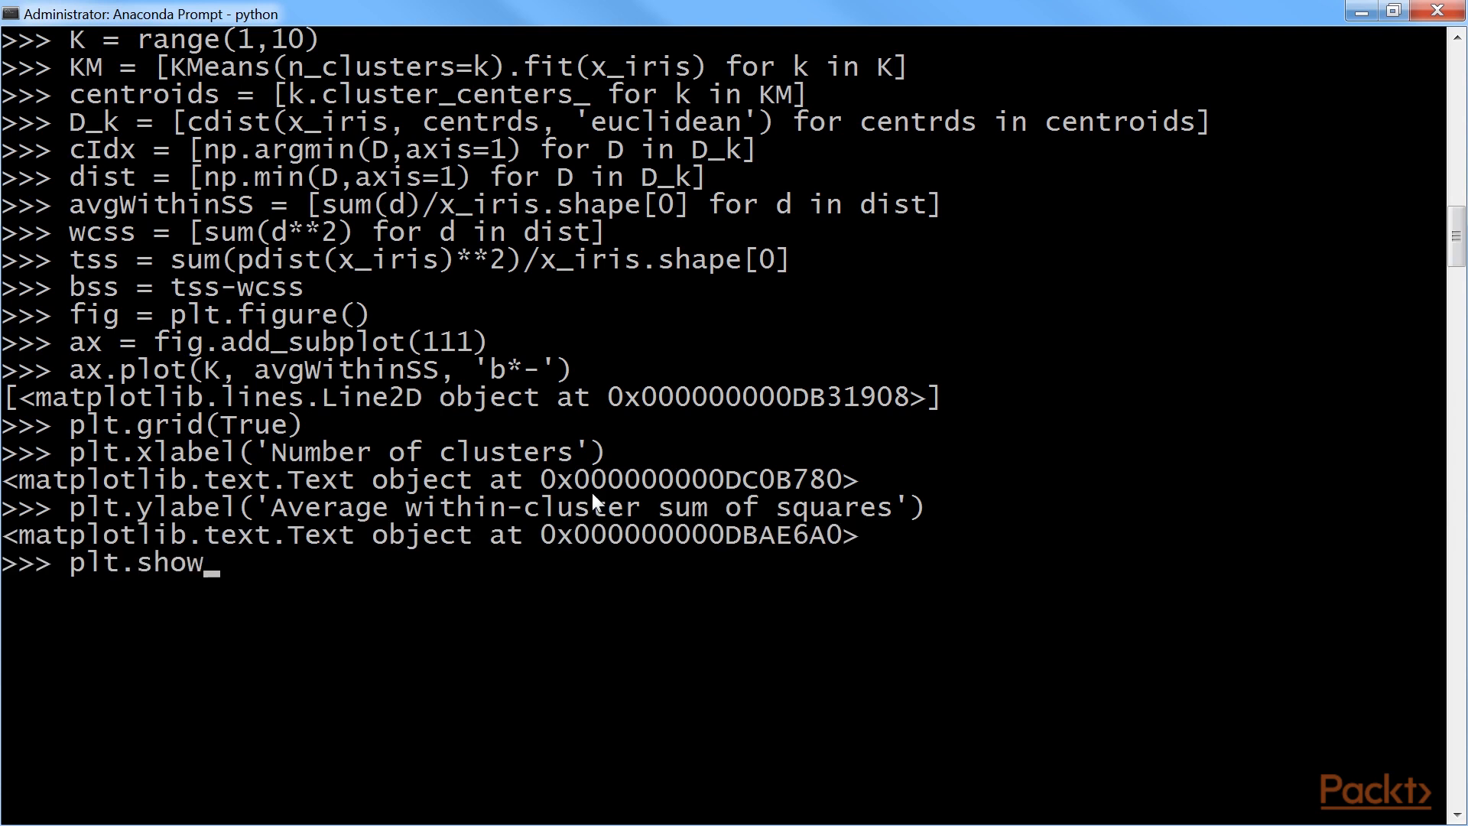
pyautogui.write('()')
pyautogui.press('Return')
# - Maximize the Figure 1 elbow plot window, then return to the Python prompt
pyautogui.doubleClick(735, 184)
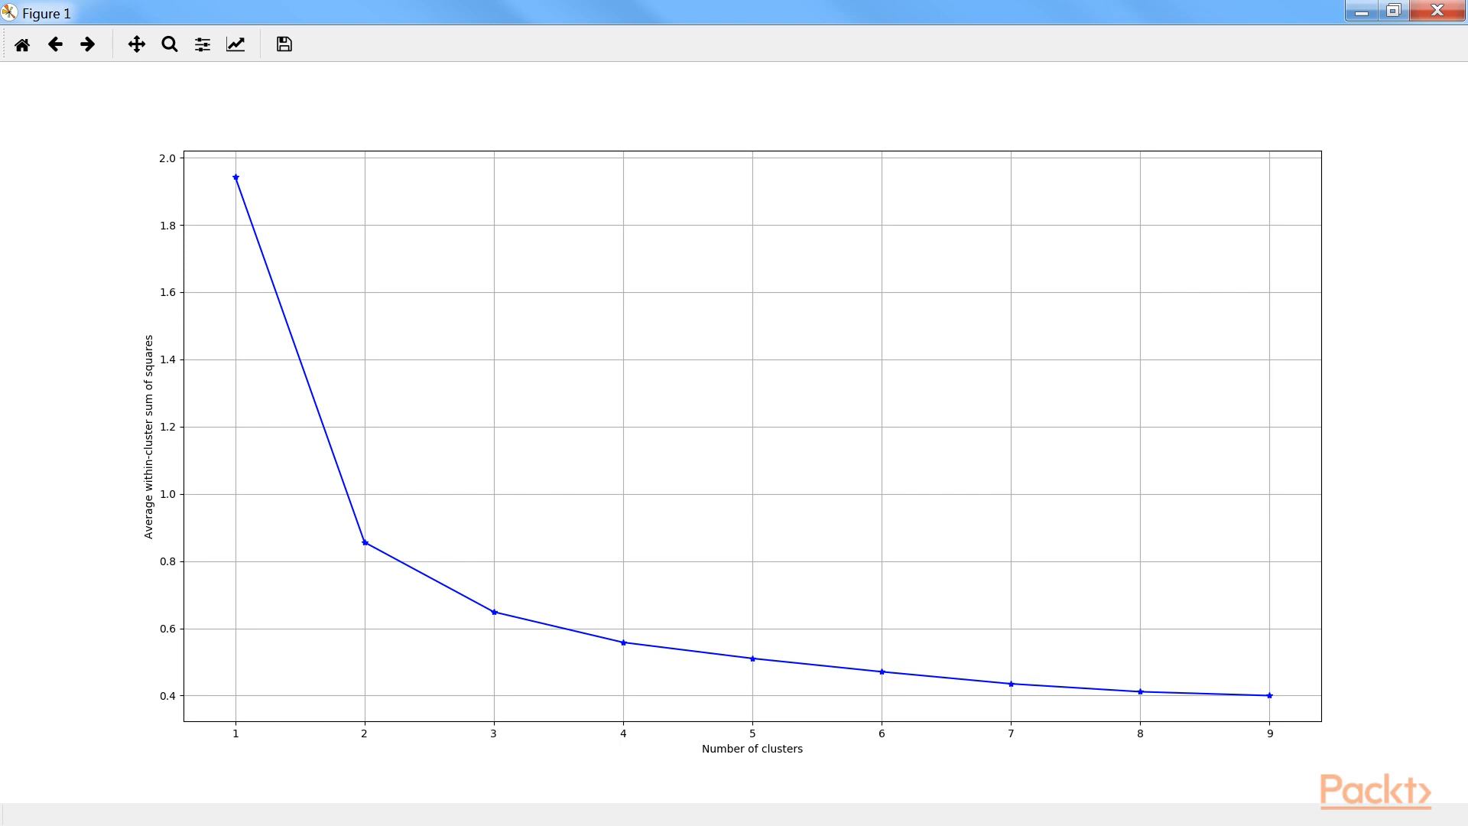
pyautogui.hotkey('alt', 'Tab')
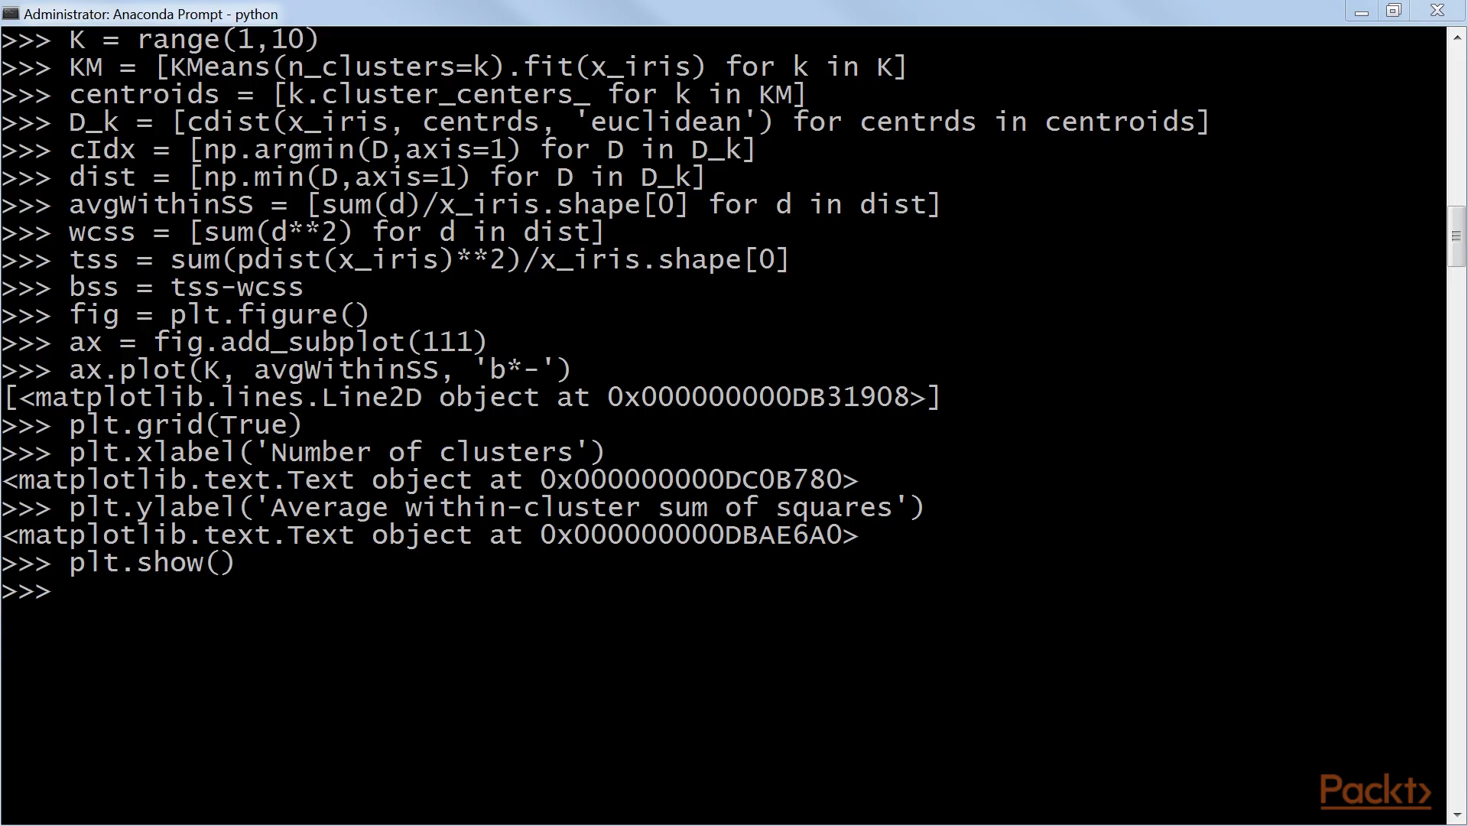
pyautogui.write('fig = plt.figure()')
# - Create a new figure and subplot and plot bss/tss*100 against K with a grid
pyautogui.press('Return')
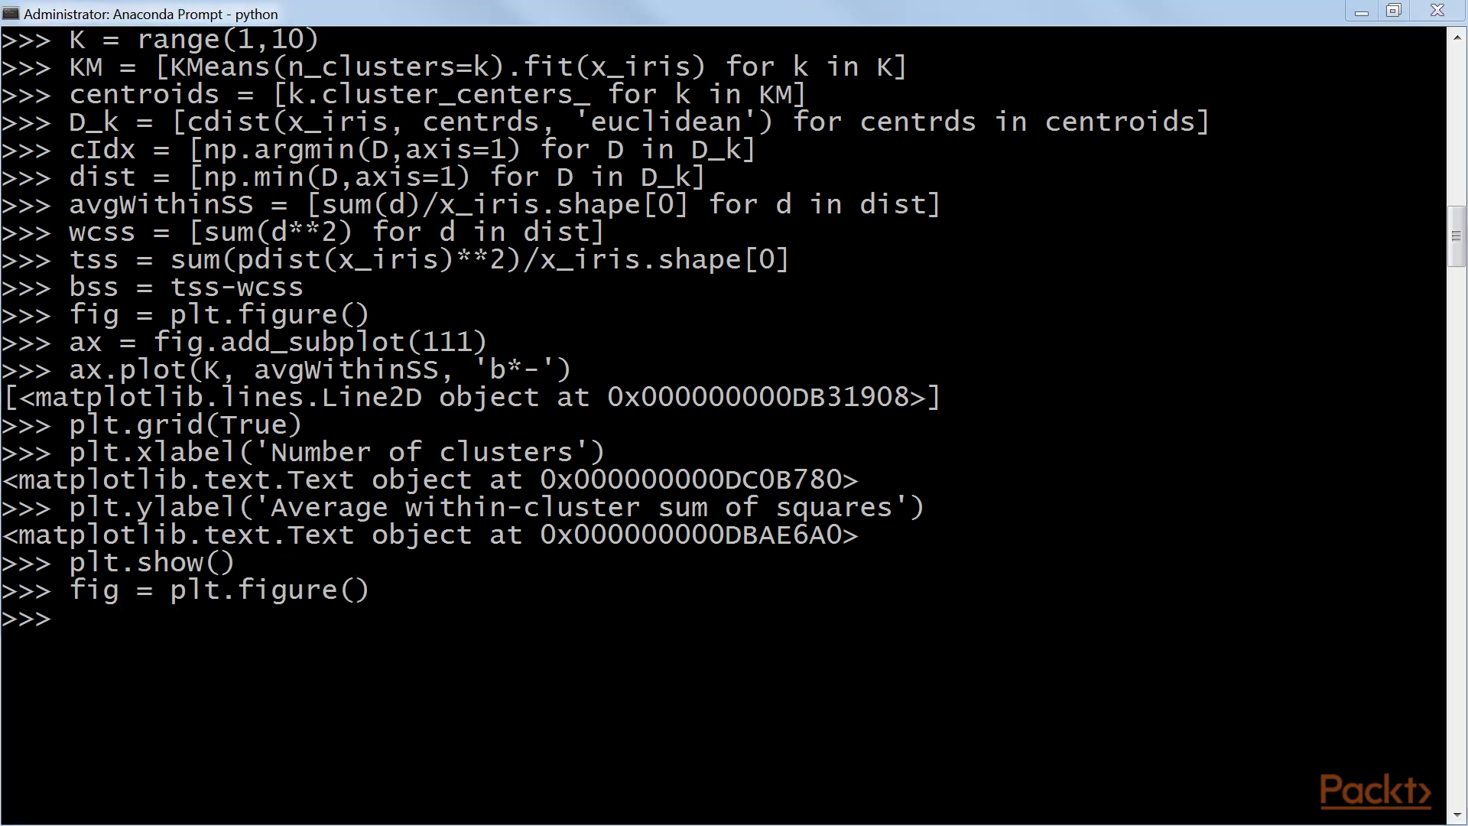
pyautogui.write('ax = fig.add_subplot(111)')
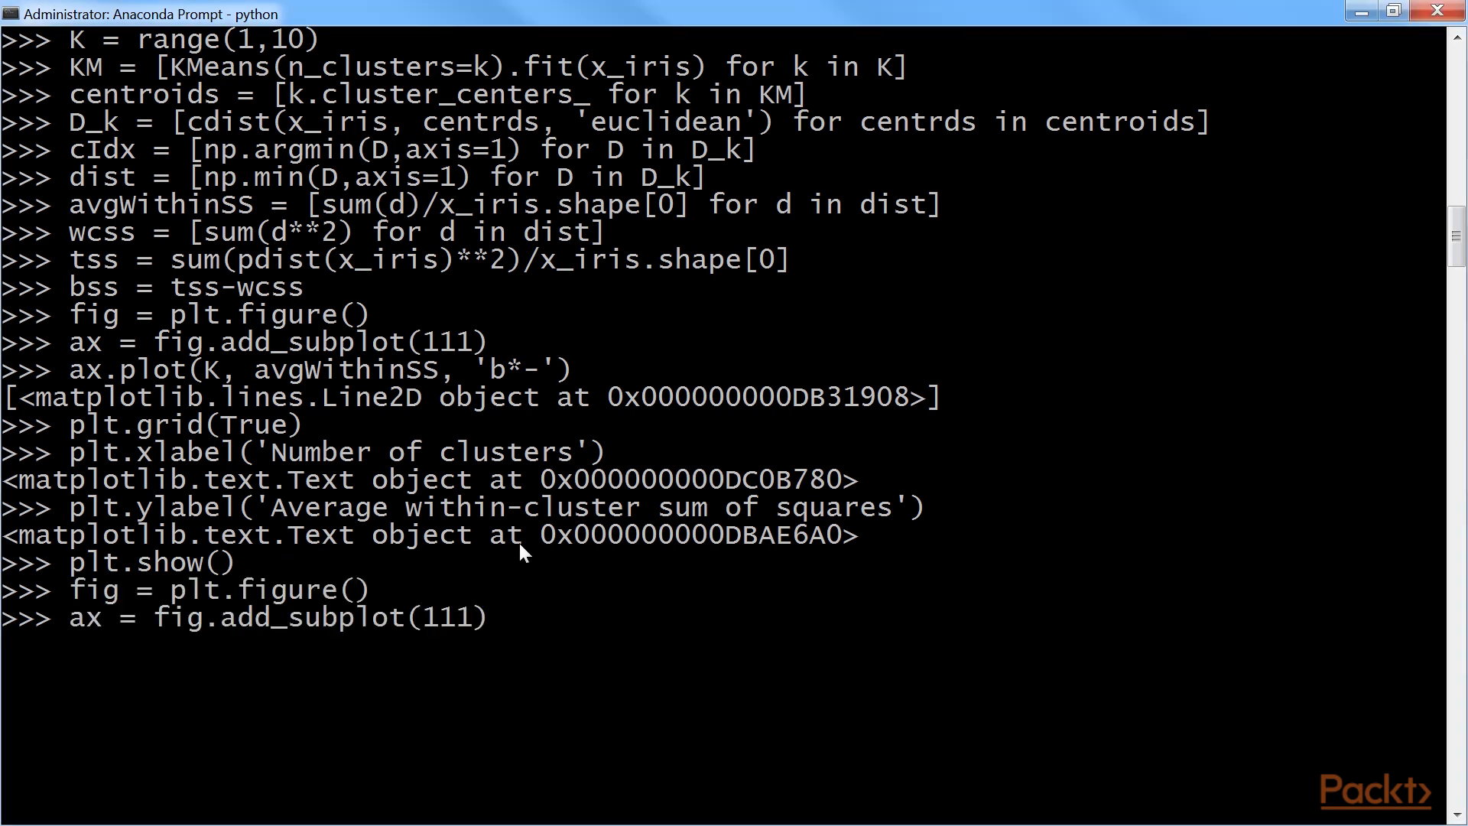
pyautogui.press('Return')
pyautogui.write("ax.plot(K, bss/tss*100, 'b*-')")
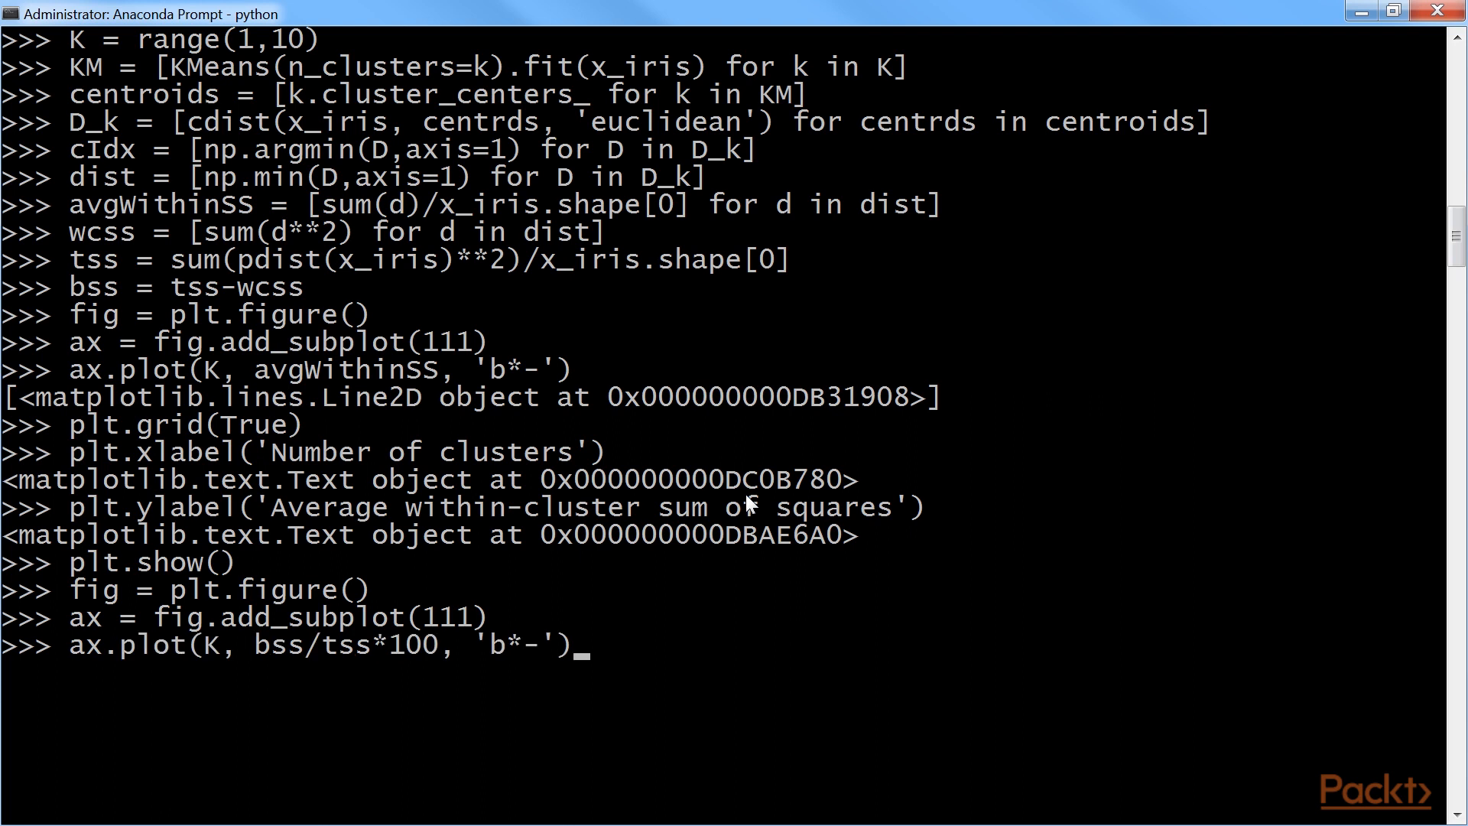
pyautogui.press('Return')
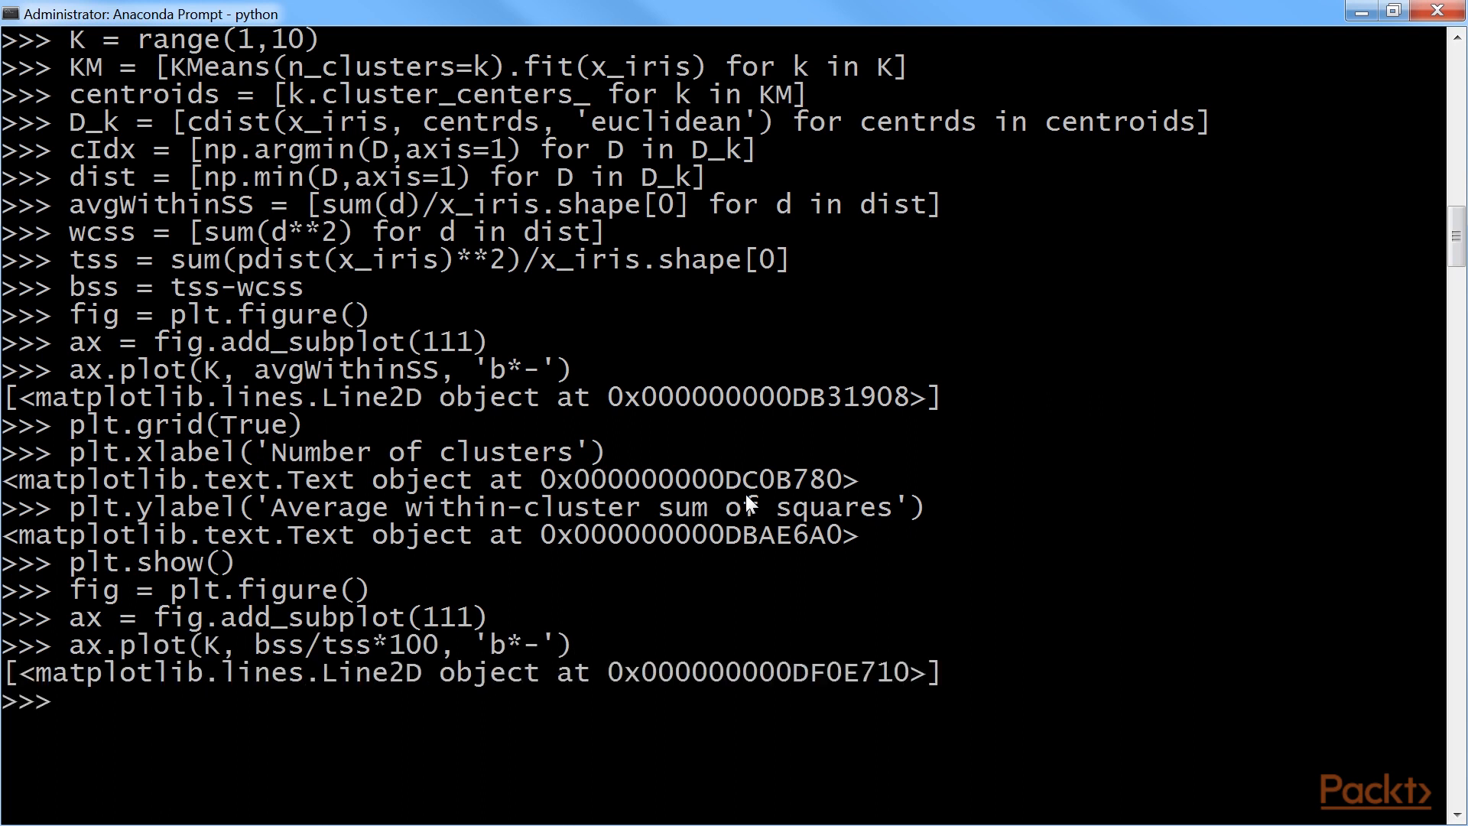
pyautogui.write('plt.grid(True)')
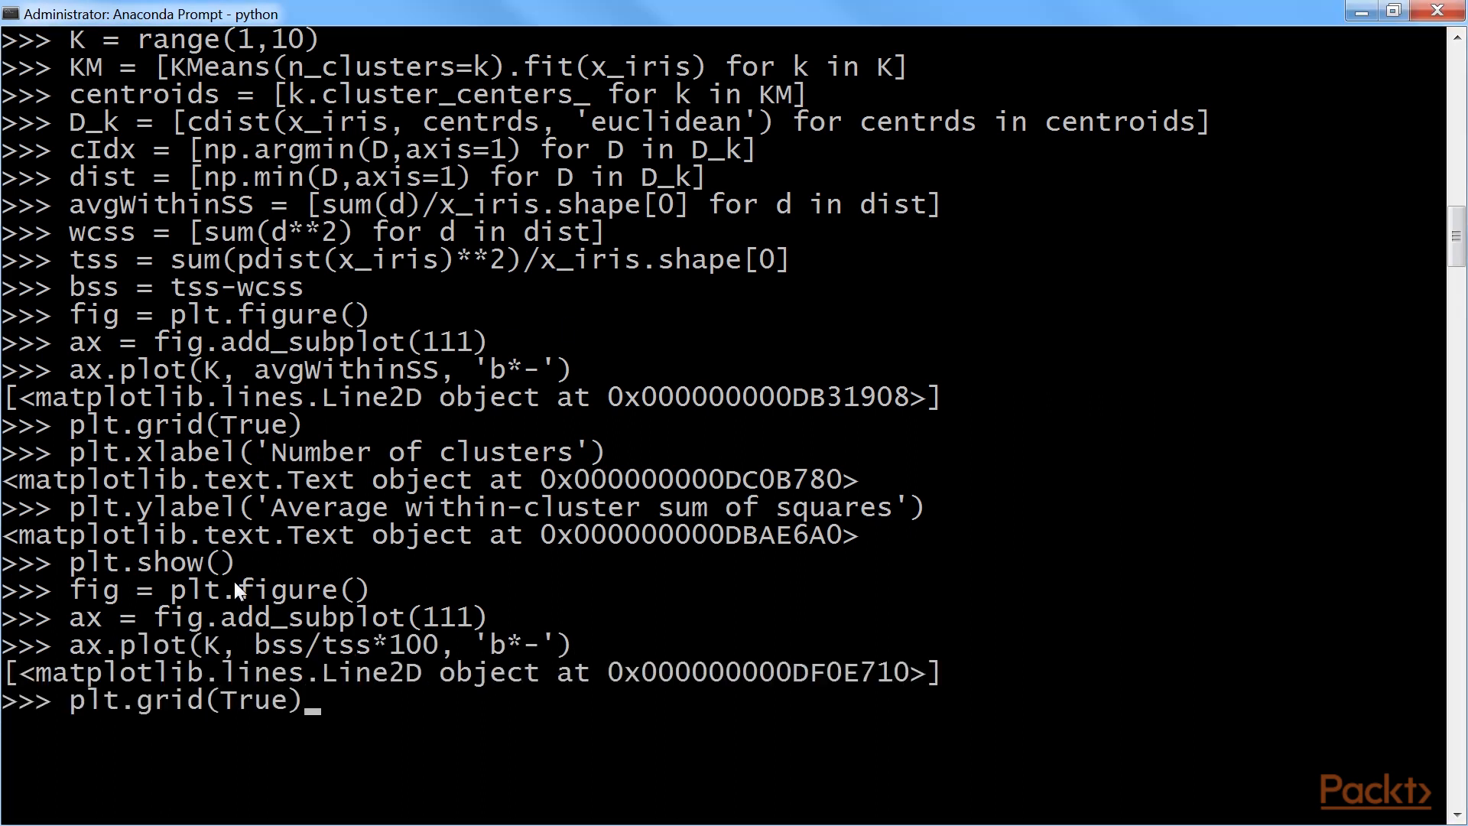
pyautogui.press('Return')
pyautogui.write("plt.xlabel('Number of clusters')")
# - Label the axes, show the percentage-of-variance-explained plot and maximize its window
pyautogui.press('Return')
pyautogui.write("plt.ylabel('Percentage of variance explained')")
pyautogui.press('Return')
pyautogui.write('plt.show')
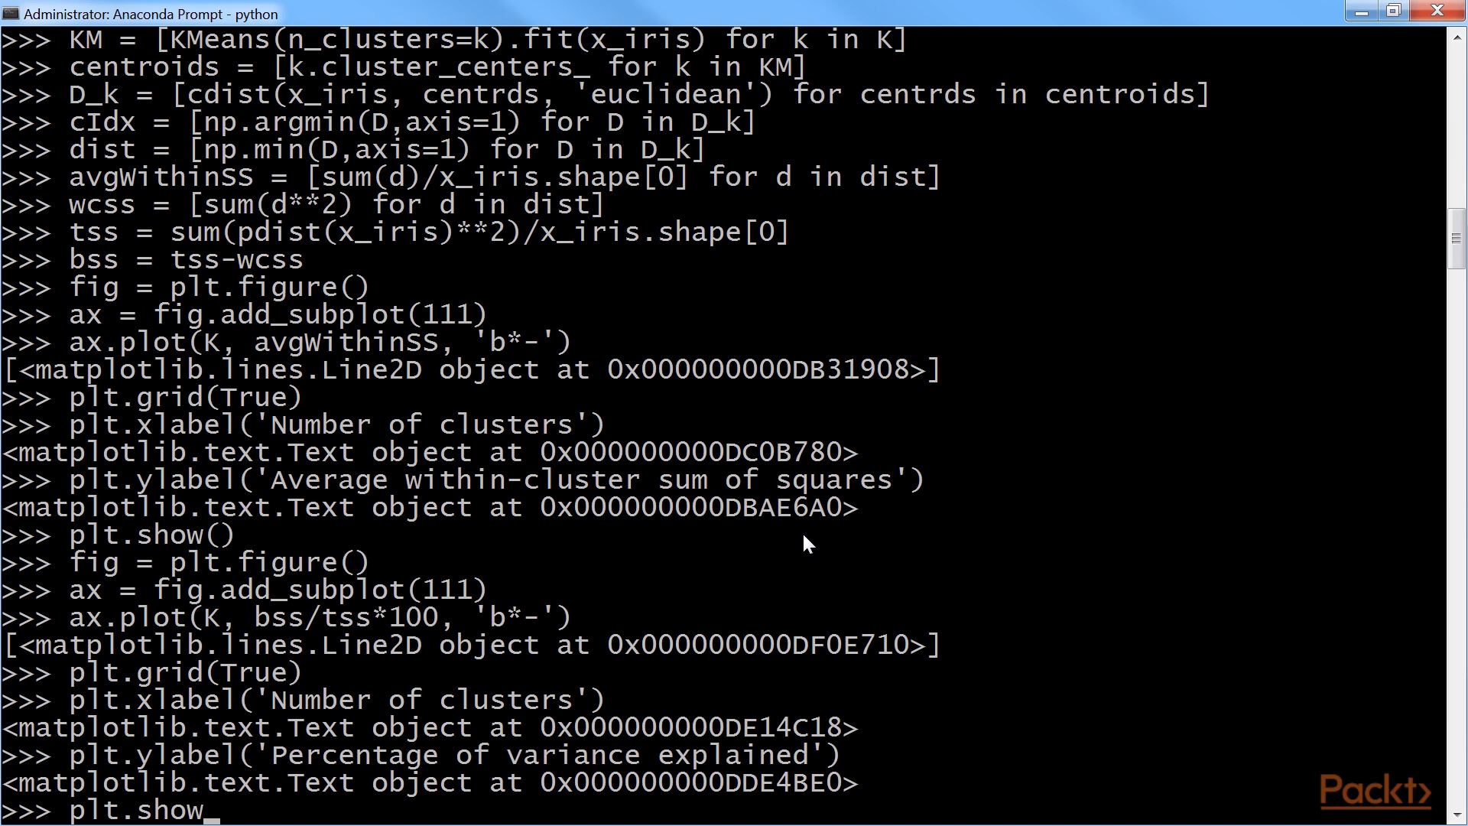
pyautogui.write('()')
pyautogui.press('Return')
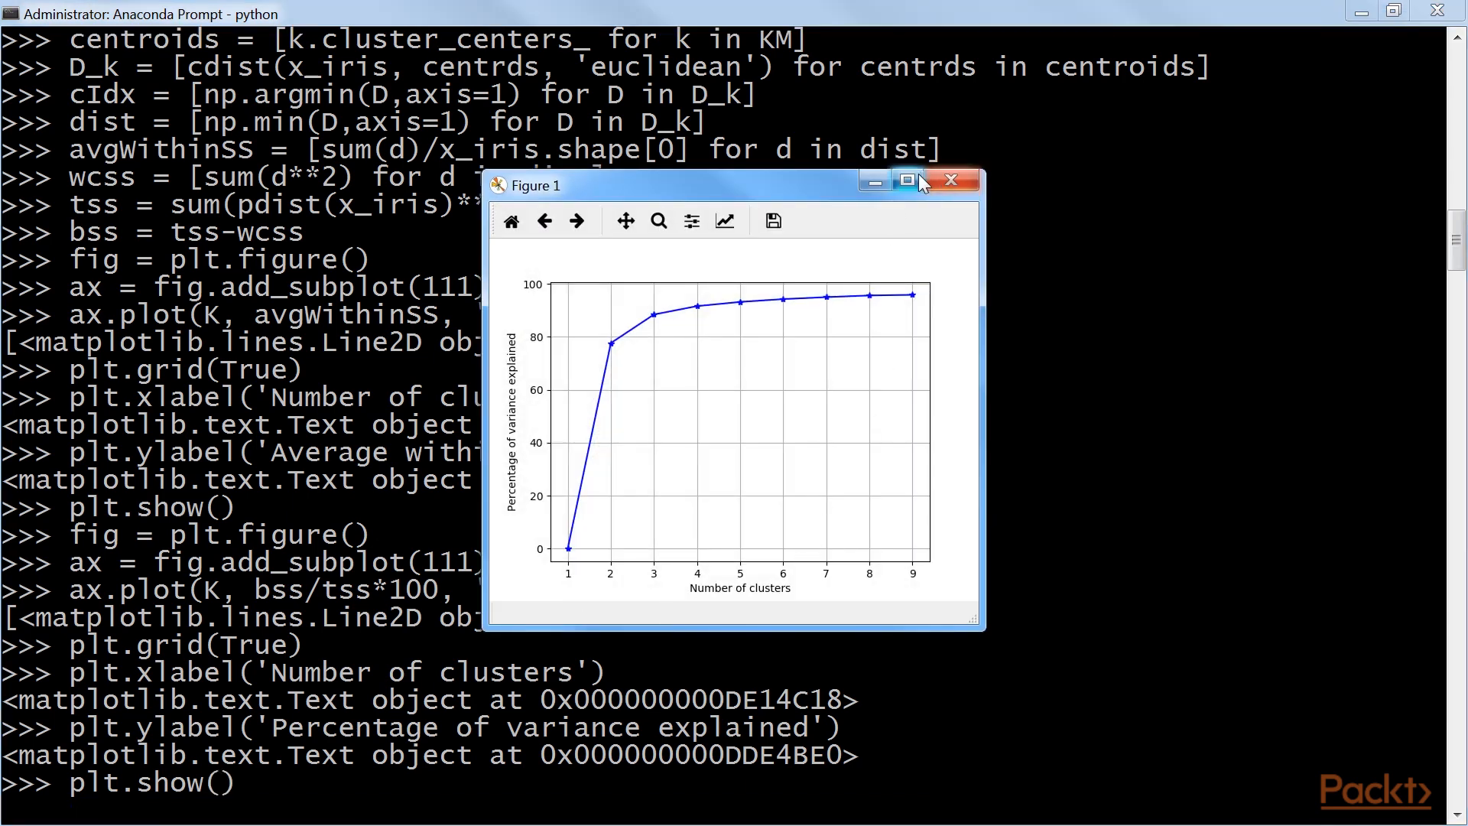
pyautogui.click(907, 180)
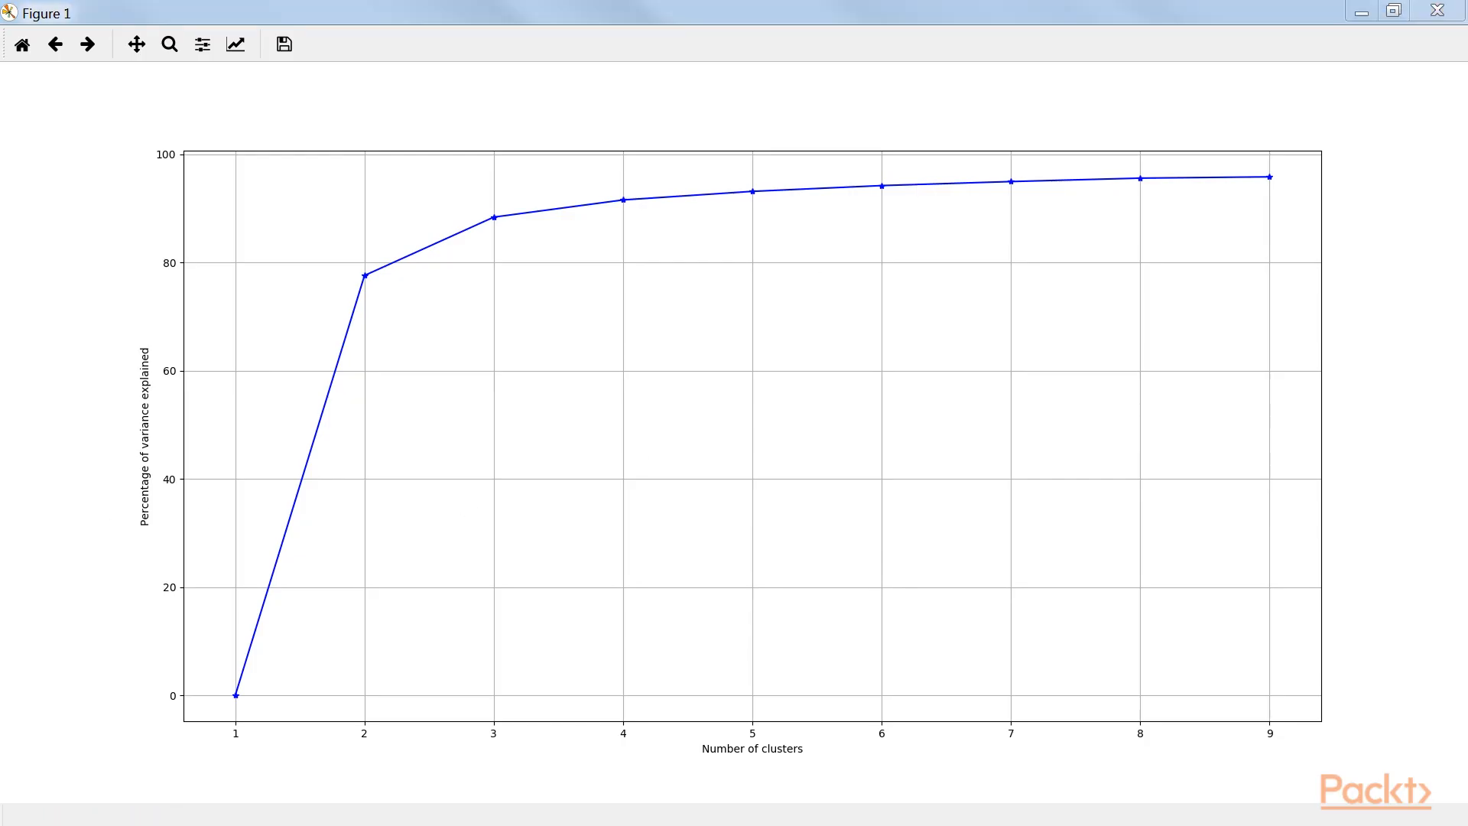
pyautogui.click(1271, 190)
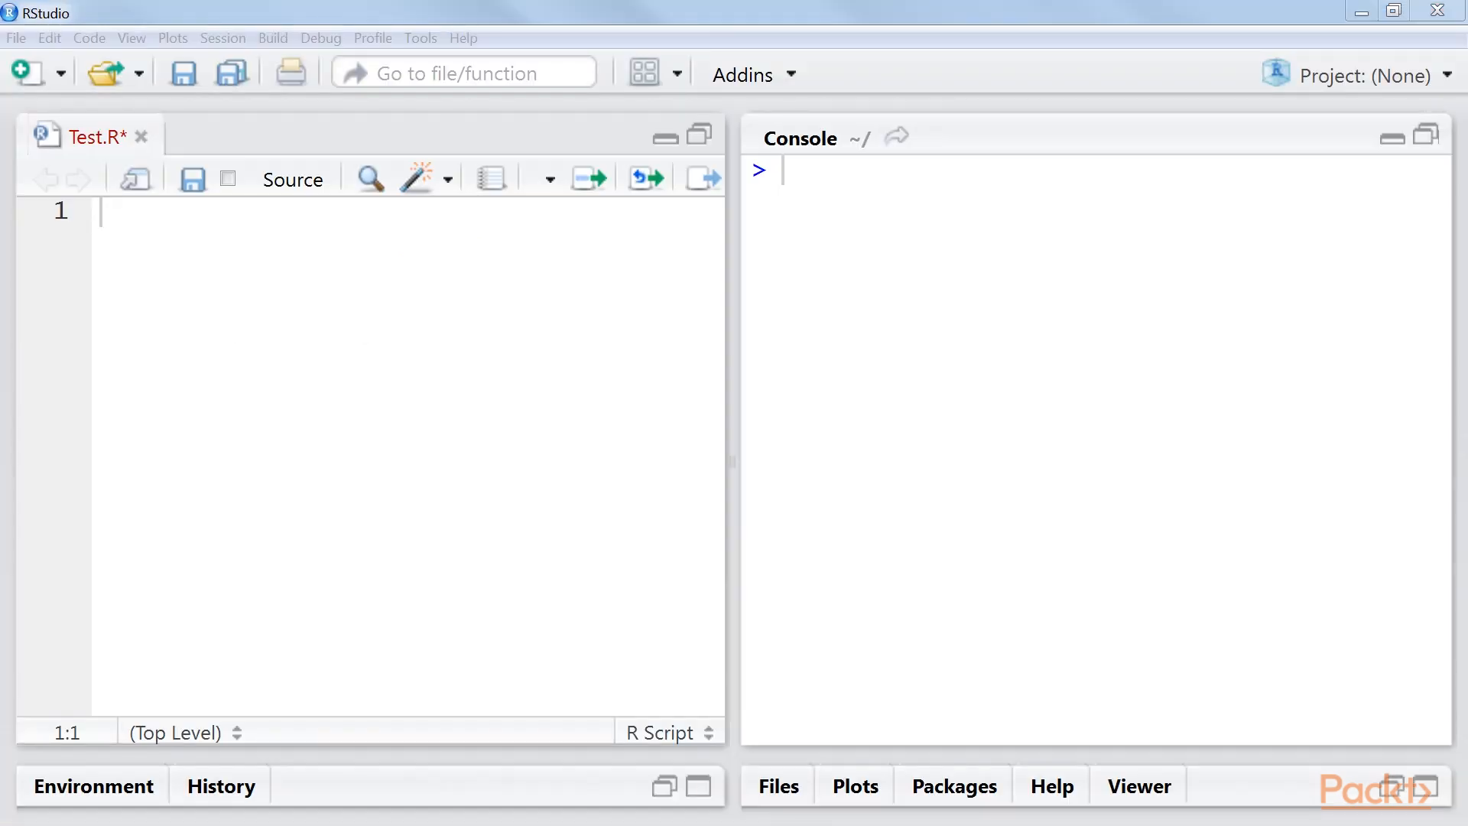
# - Read the iris CSV and split it into x_iris features and y_iris labels in the console
pyautogui.click(305, 261)
pyautogui.write('iris_data = read.csv("e://iris.csv")')
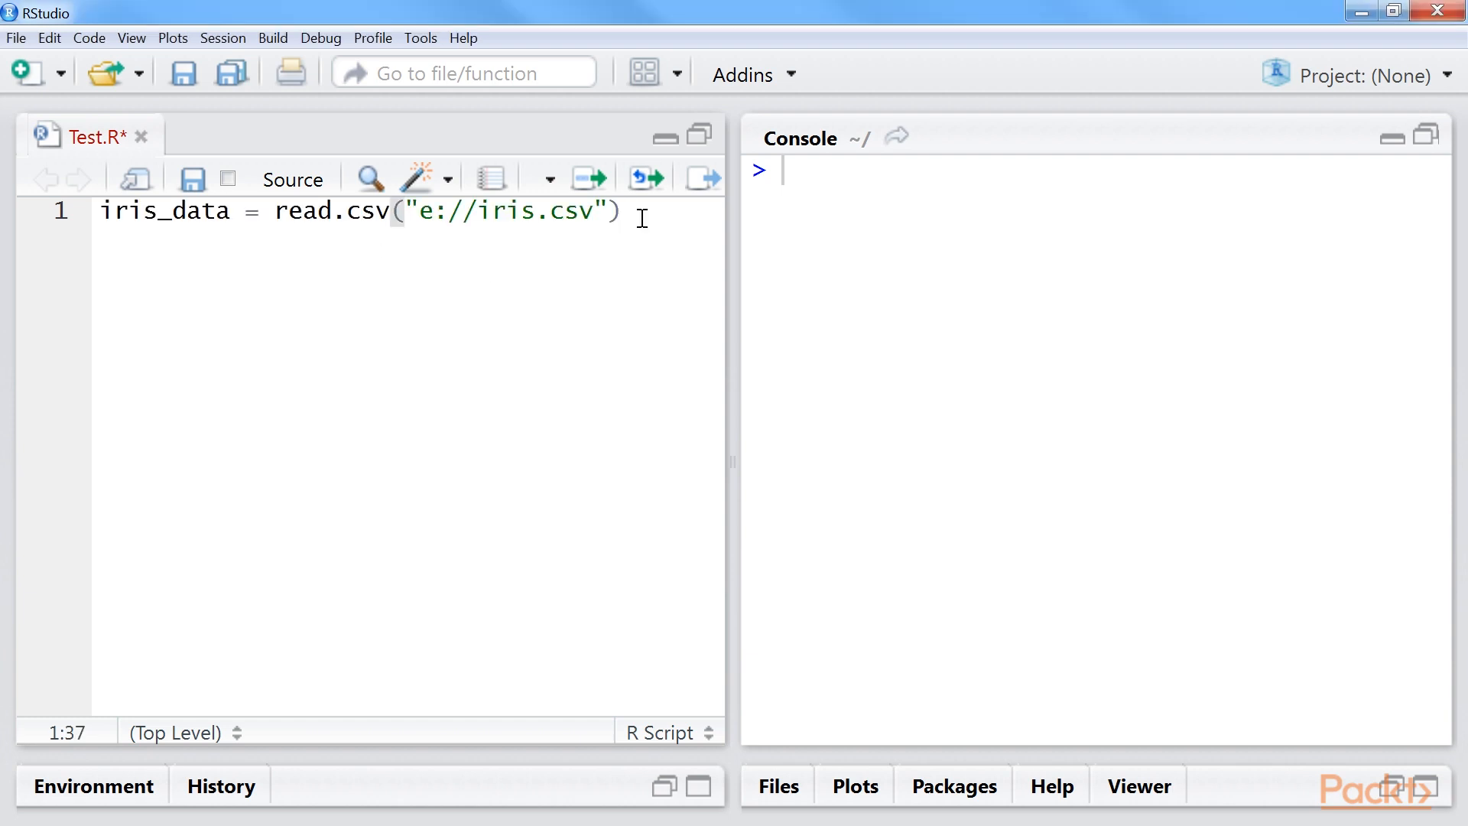
pyautogui.moveTo(628, 211); pyautogui.dragTo(99, 212)
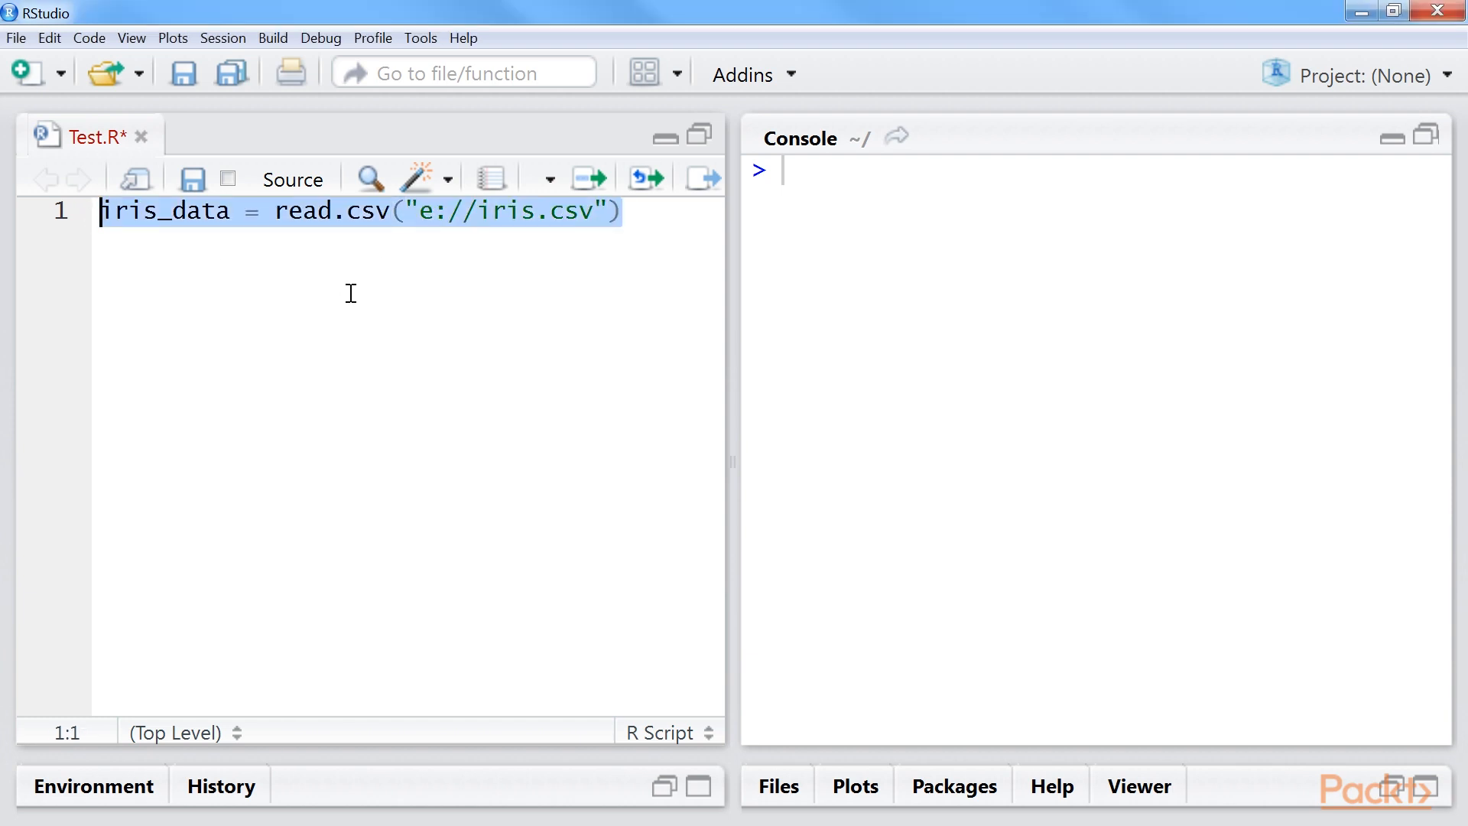
pyautogui.hotkey('ctrl', 'Return')
pyautogui.press('End')
pyautogui.press('Return')
pyautogui.hotkey('ctrl', 'v')
pyautogui.moveTo(493, 276); pyautogui.dragTo(99, 241)
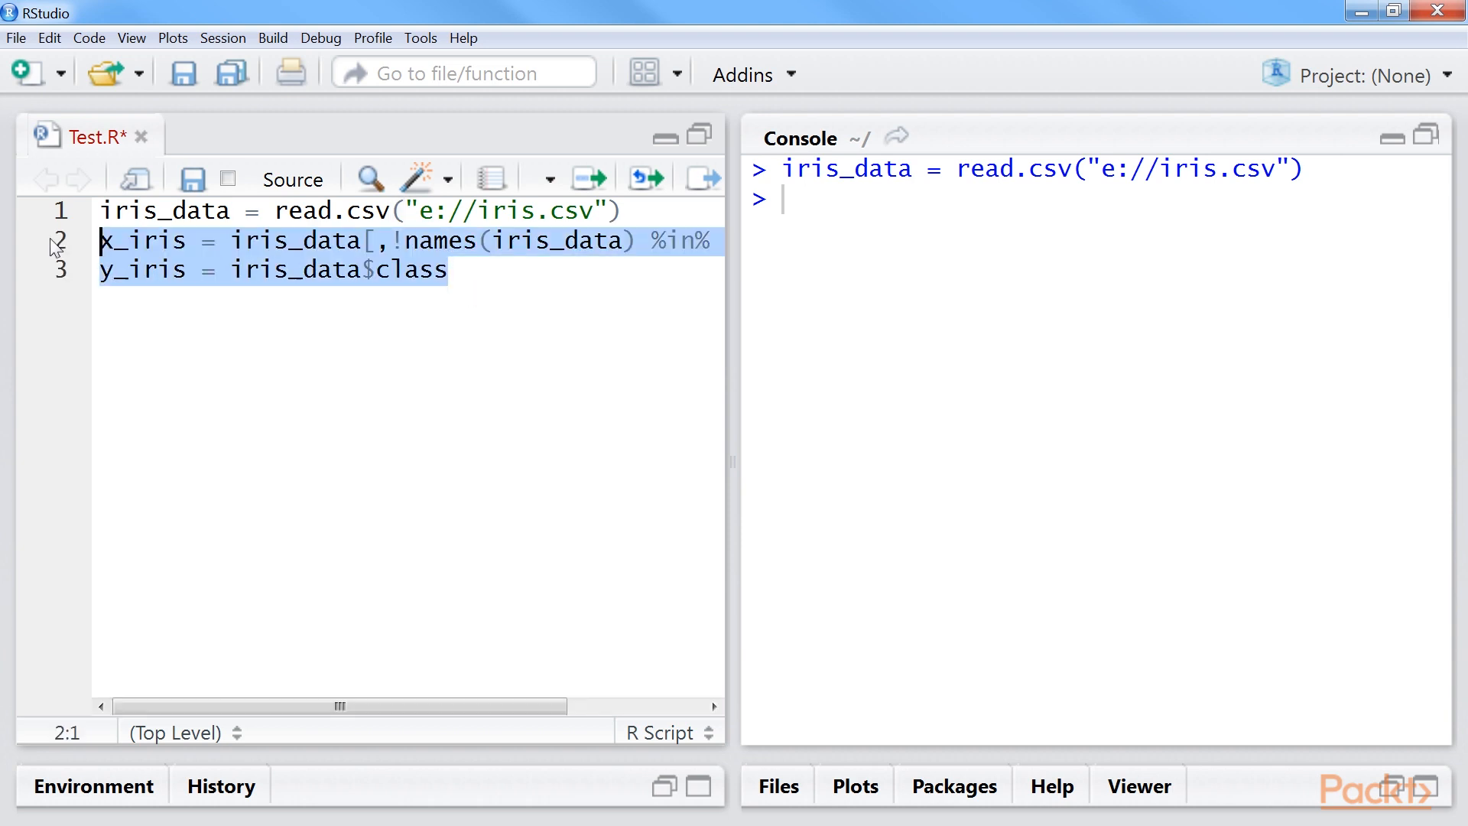
pyautogui.hotkey('ctrl', 'Return')
# - Fit kmeans with 3 centers and iteration limit 300 on x_iris
pyautogui.click(448, 270)
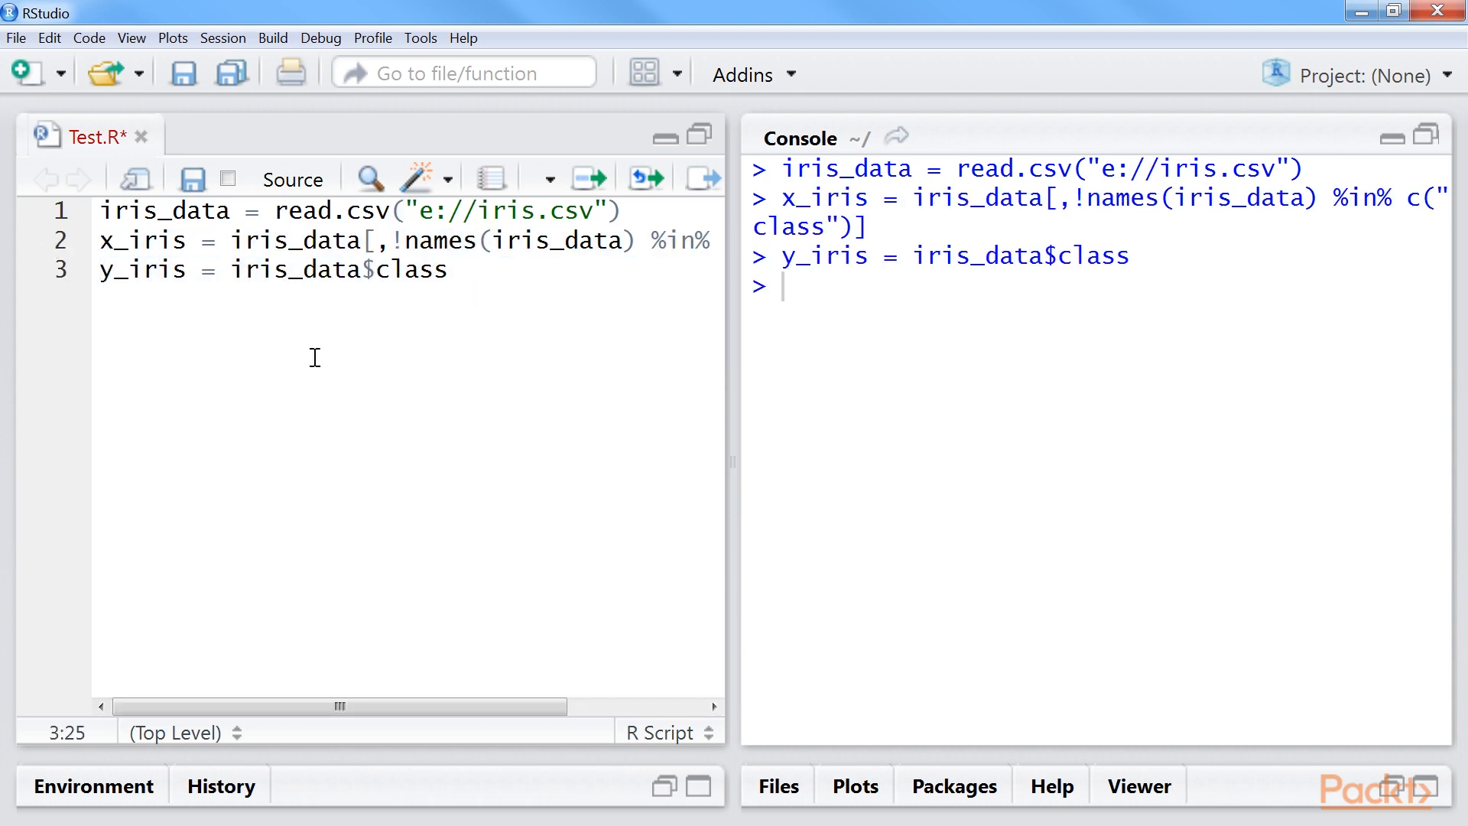
pyautogui.press('Return')
pyautogui.hotkey('ctrl', 'v')
pyautogui.moveTo(142, 707); pyautogui.dragTo(356, 703)
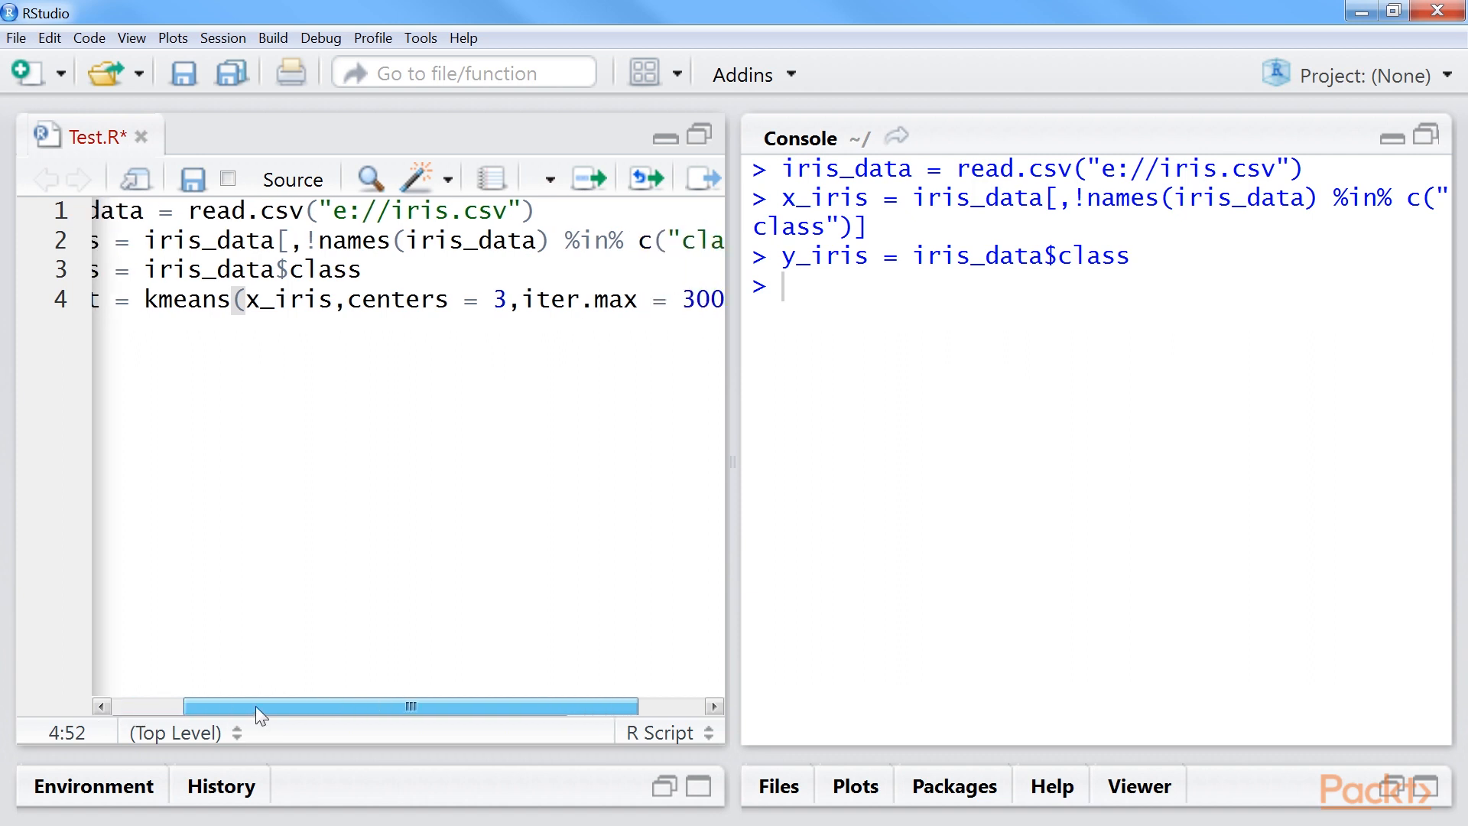
pyautogui.doubleClick(620, 299)
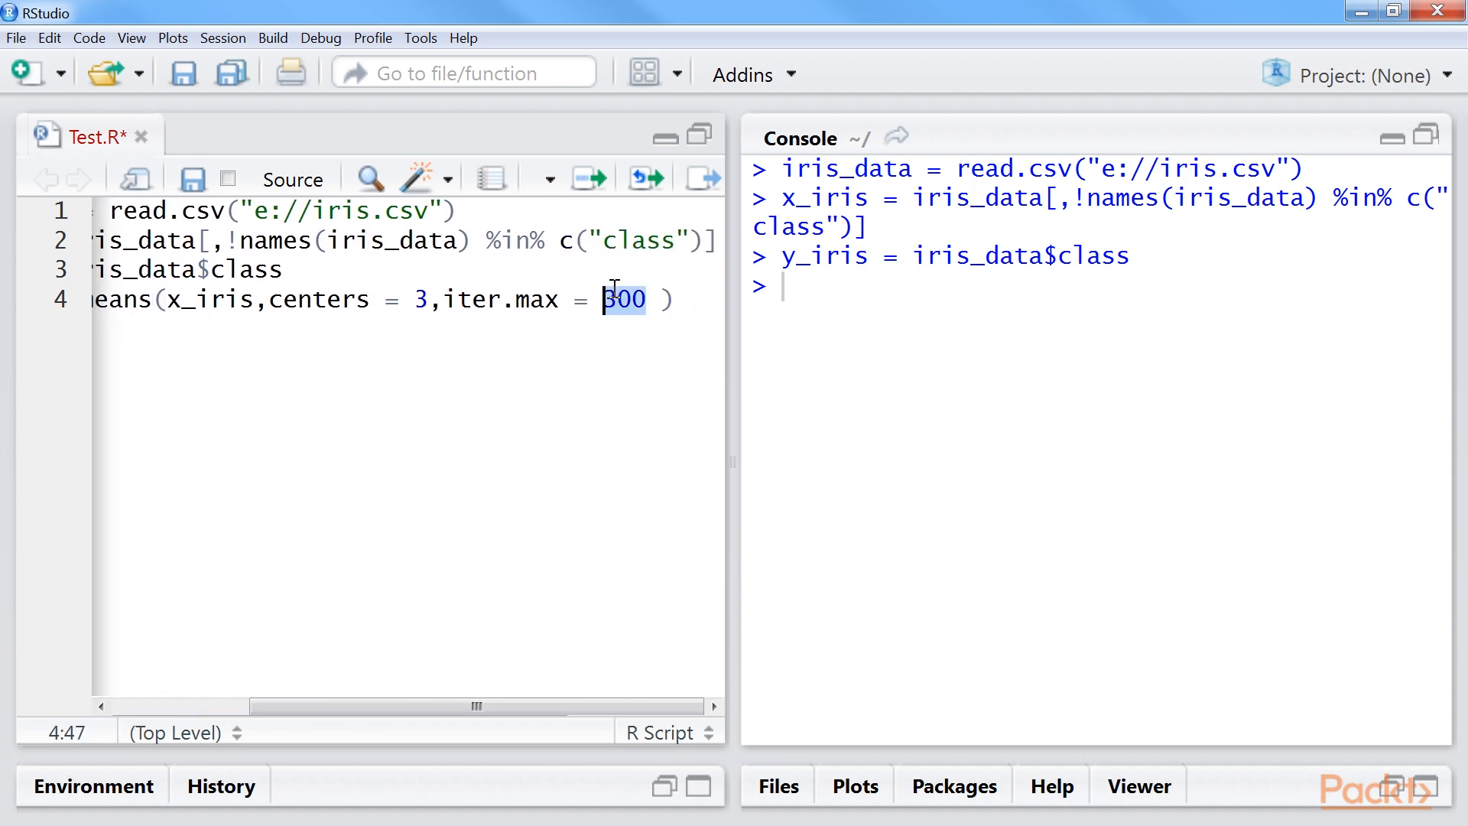
pyautogui.click(713, 301)
pyautogui.press('Home')
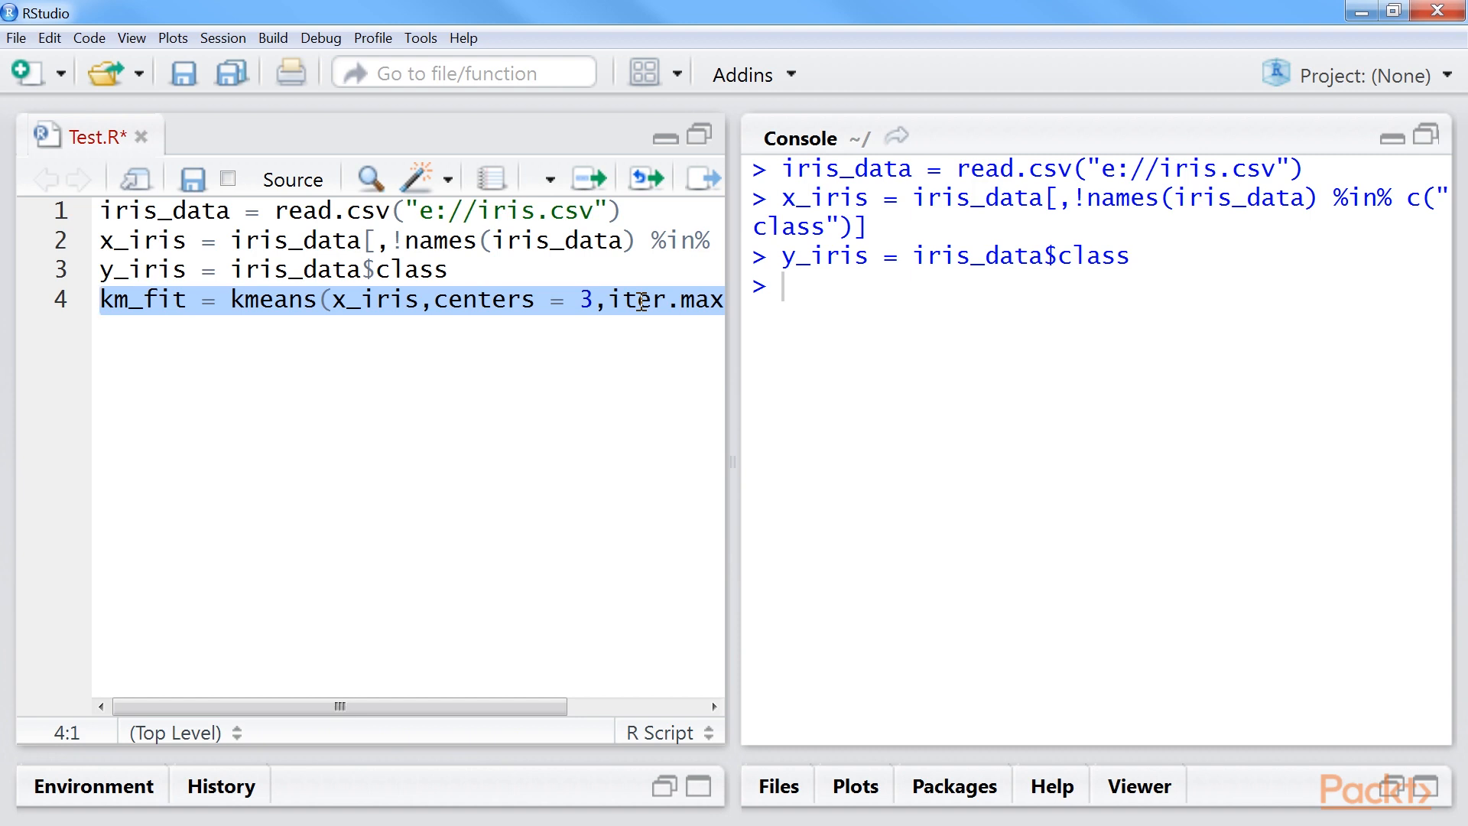
pyautogui.hotkey('ctrl', 'Return')
# - Print the confusion table of y_iris classes versus clusters and set up the result matrix
pyautogui.hotkey('ctrl', 'v')
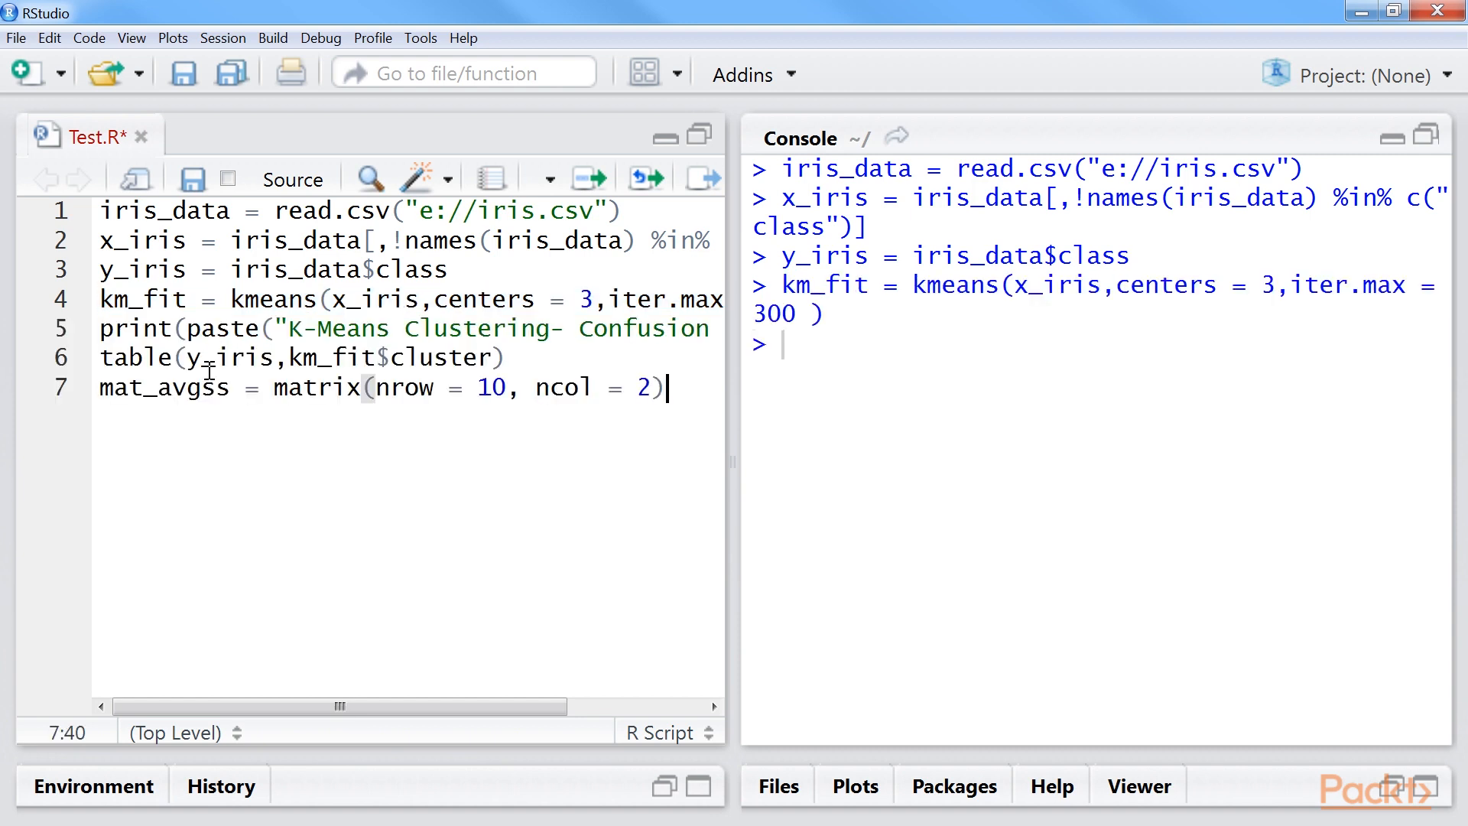
pyautogui.hotkey('shift', 'Up')
pyautogui.hotkey('shift', 'Up')
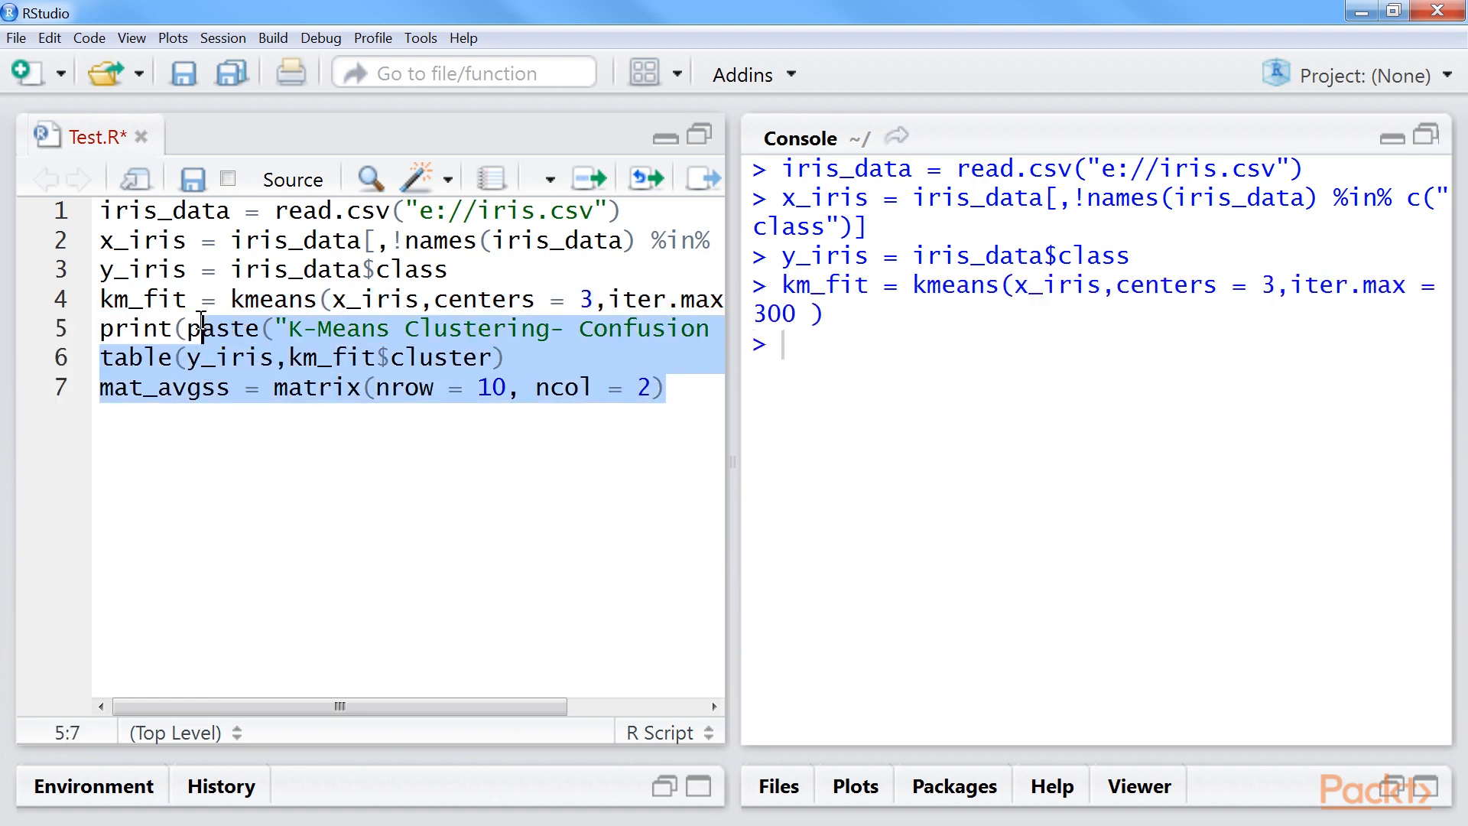
pyautogui.hotkey('shift', 'Home')
pyautogui.moveTo(235, 707)
pyautogui.mouseDown()
pyautogui.moveTo(270, 705)
pyautogui.moveTo(193, 710)
pyautogui.mouseUp()
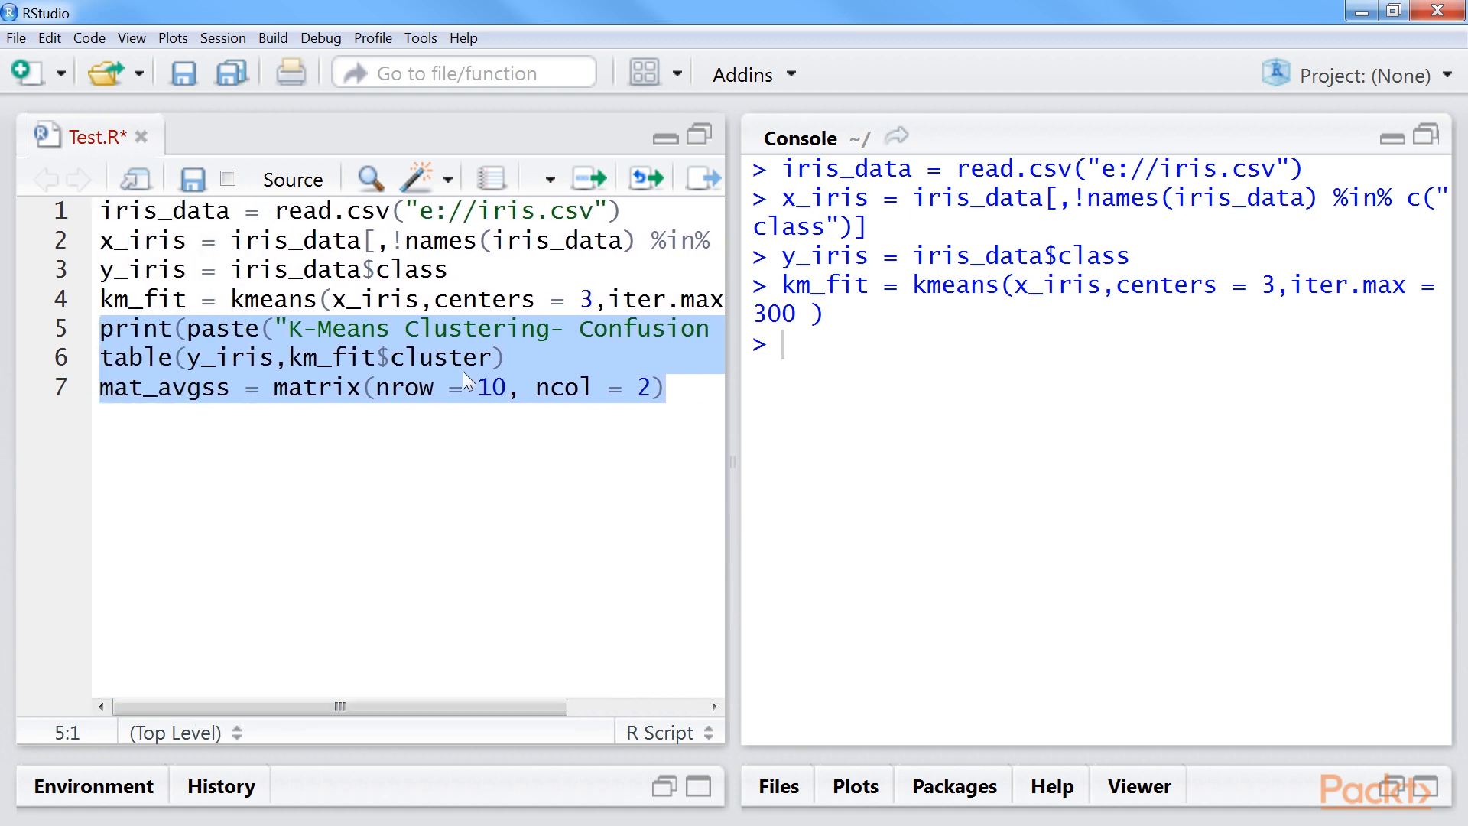
pyautogui.hotkey('ctrl', 'Return')
# - Run a for-loop computing average within sum of squares for K from 1 to 10
pyautogui.click(463, 416)
pyautogui.press('Return')
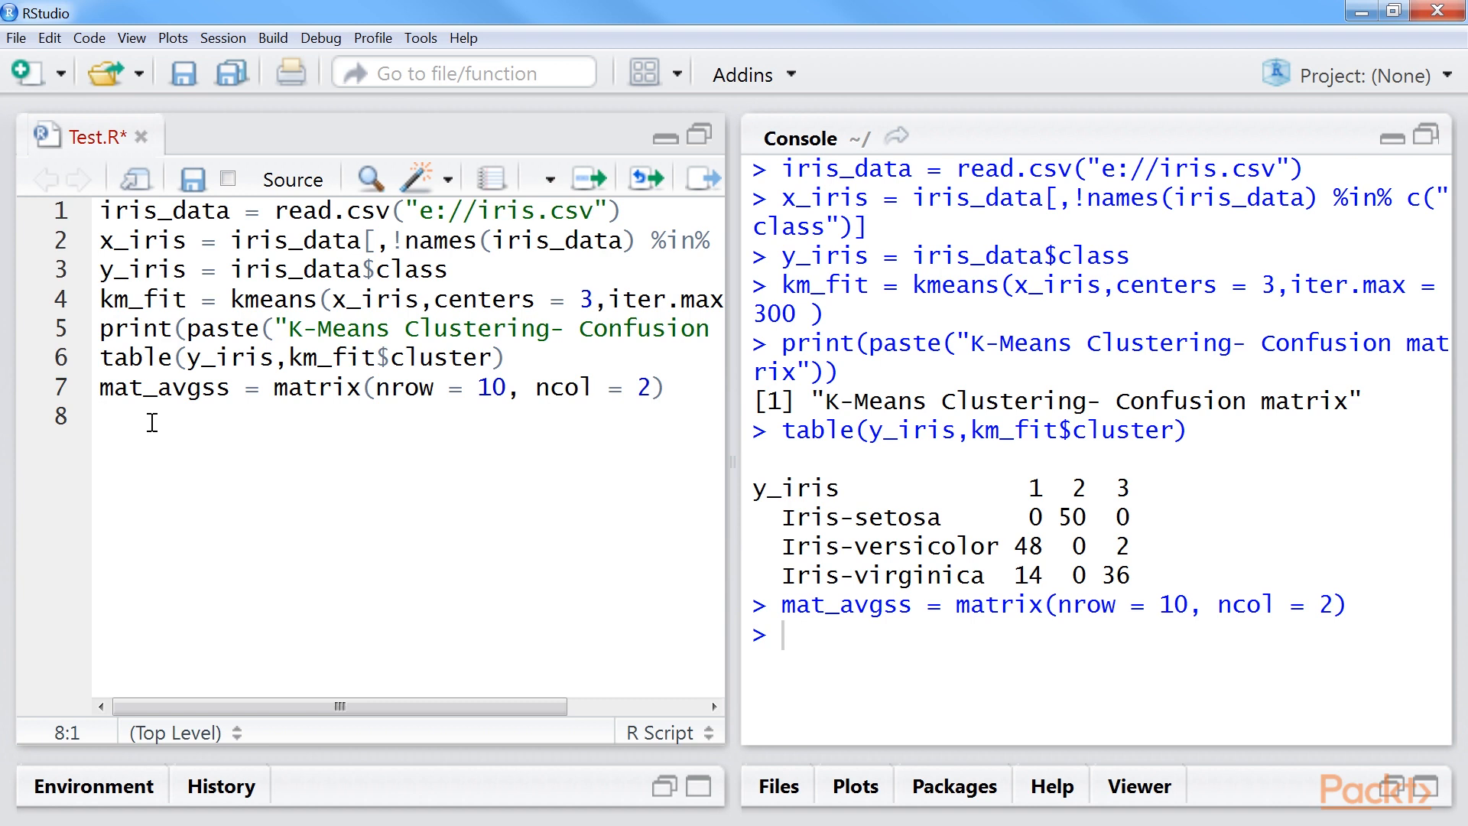
pyautogui.hotkey('ctrl', 'v')
pyautogui.moveTo(136, 621)
pyautogui.mouseDown()
pyautogui.moveTo(111, 534)
pyautogui.moveTo(115, 416)
pyautogui.mouseUp()
pyautogui.moveTo(264, 705)
pyautogui.mouseDown()
pyautogui.moveTo(326, 710)
pyautogui.moveTo(137, 706)
pyautogui.mouseUp()
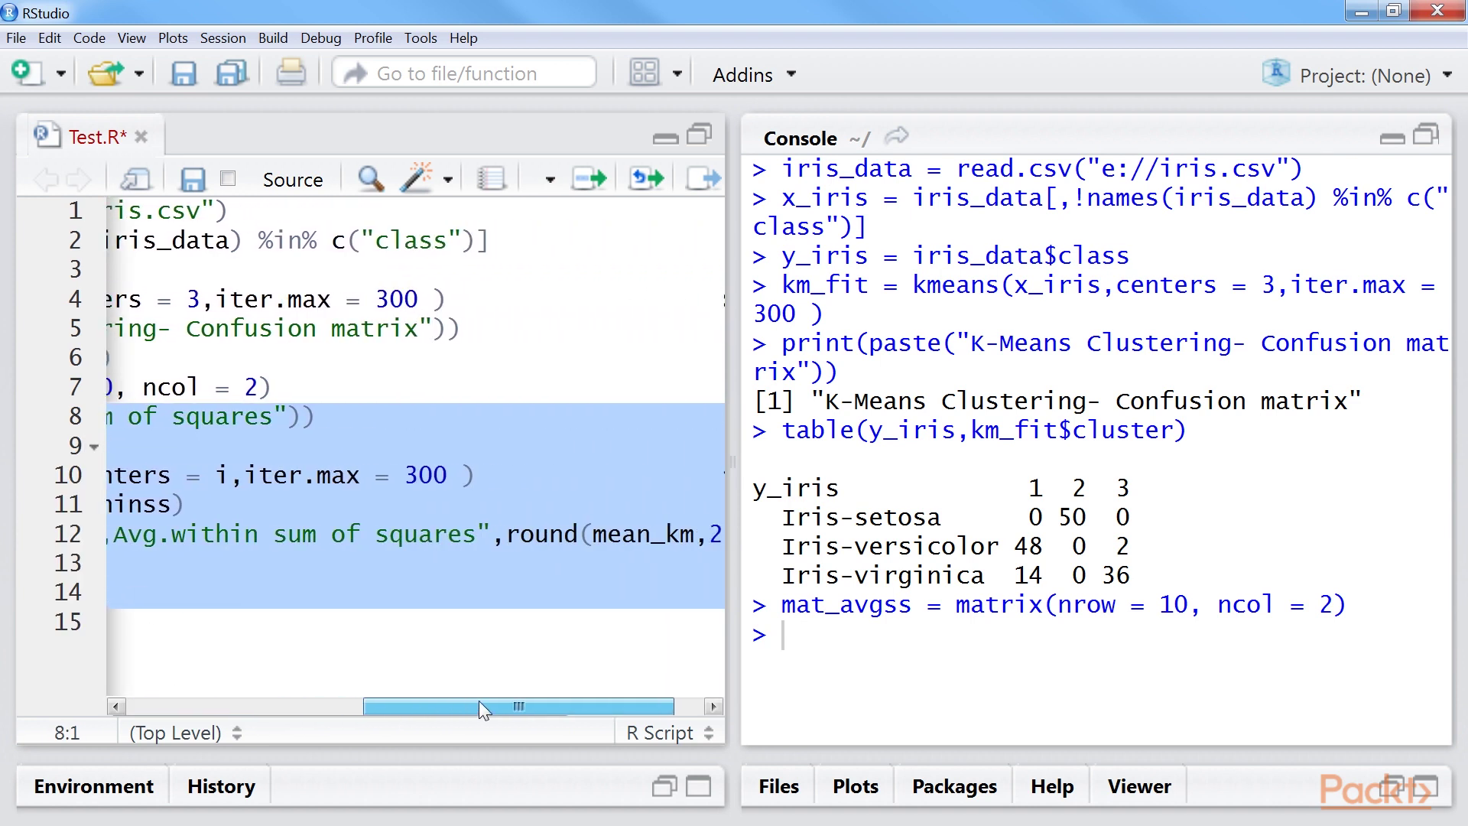
pyautogui.hotkey('ctrl', 'Return')
# - Plot the within-SS values titled 'Avg. within sum of squares vs. K-value' and zoom the chart
pyautogui.click(353, 638)
pyautogui.press('Return')
pyautogui.hotkey('ctrl', 'v')
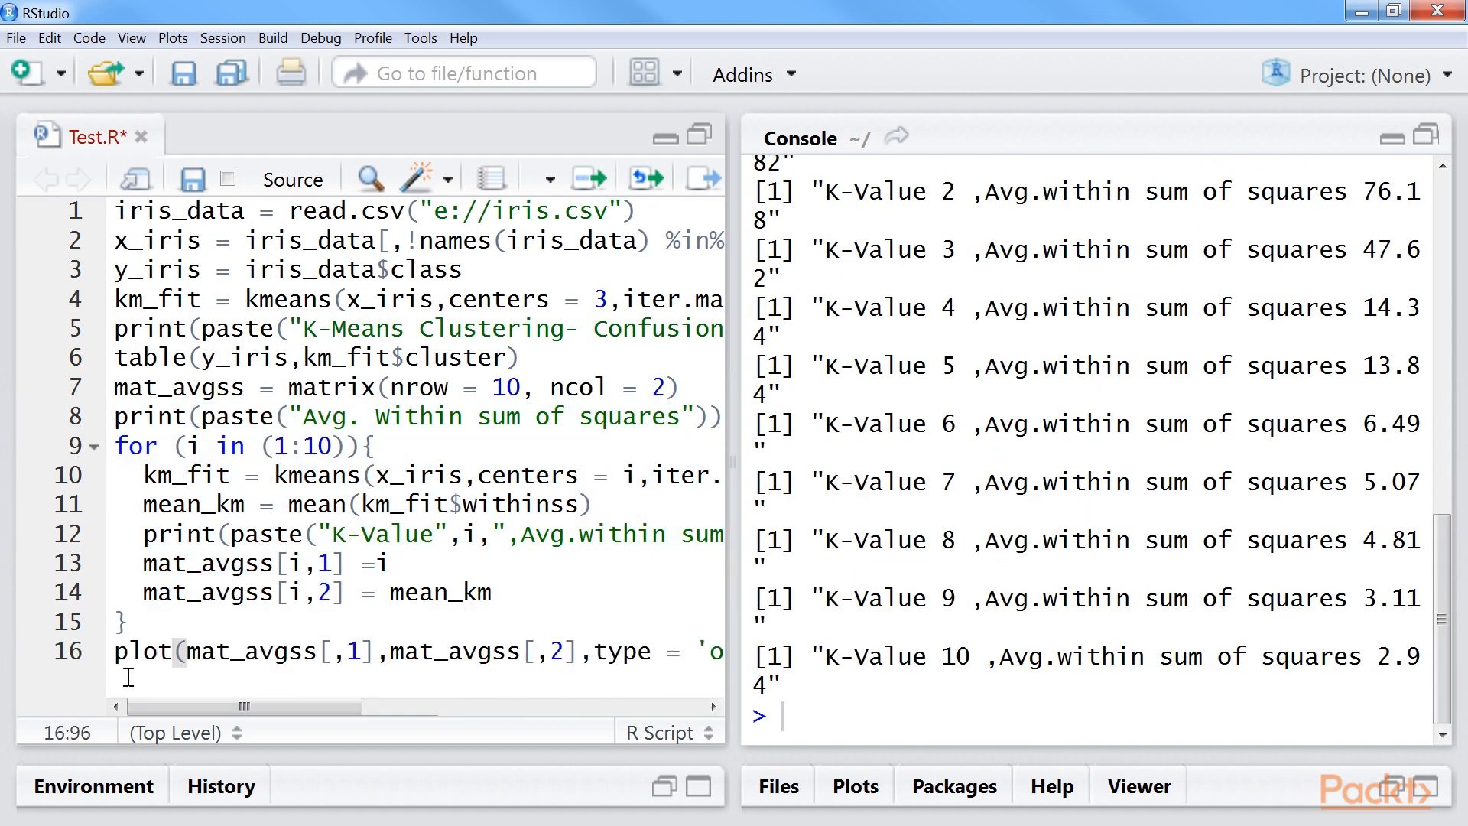
pyautogui.click(119, 649)
pyautogui.hotkey('shift', 'End')
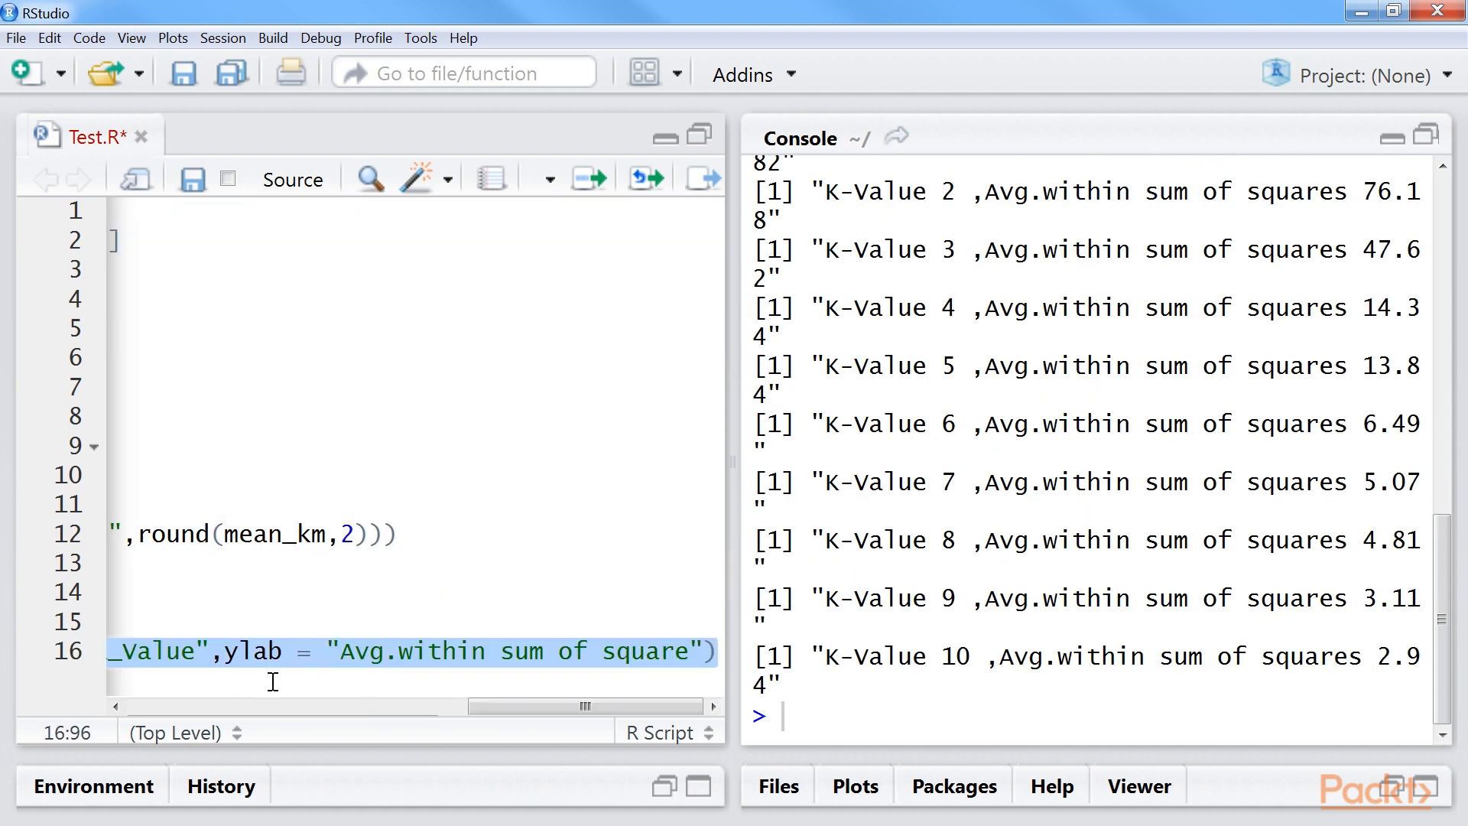
pyautogui.moveTo(387, 705)
pyautogui.mouseDown()
pyautogui.moveTo(469, 707)
pyautogui.moveTo(136, 693)
pyautogui.mouseUp()
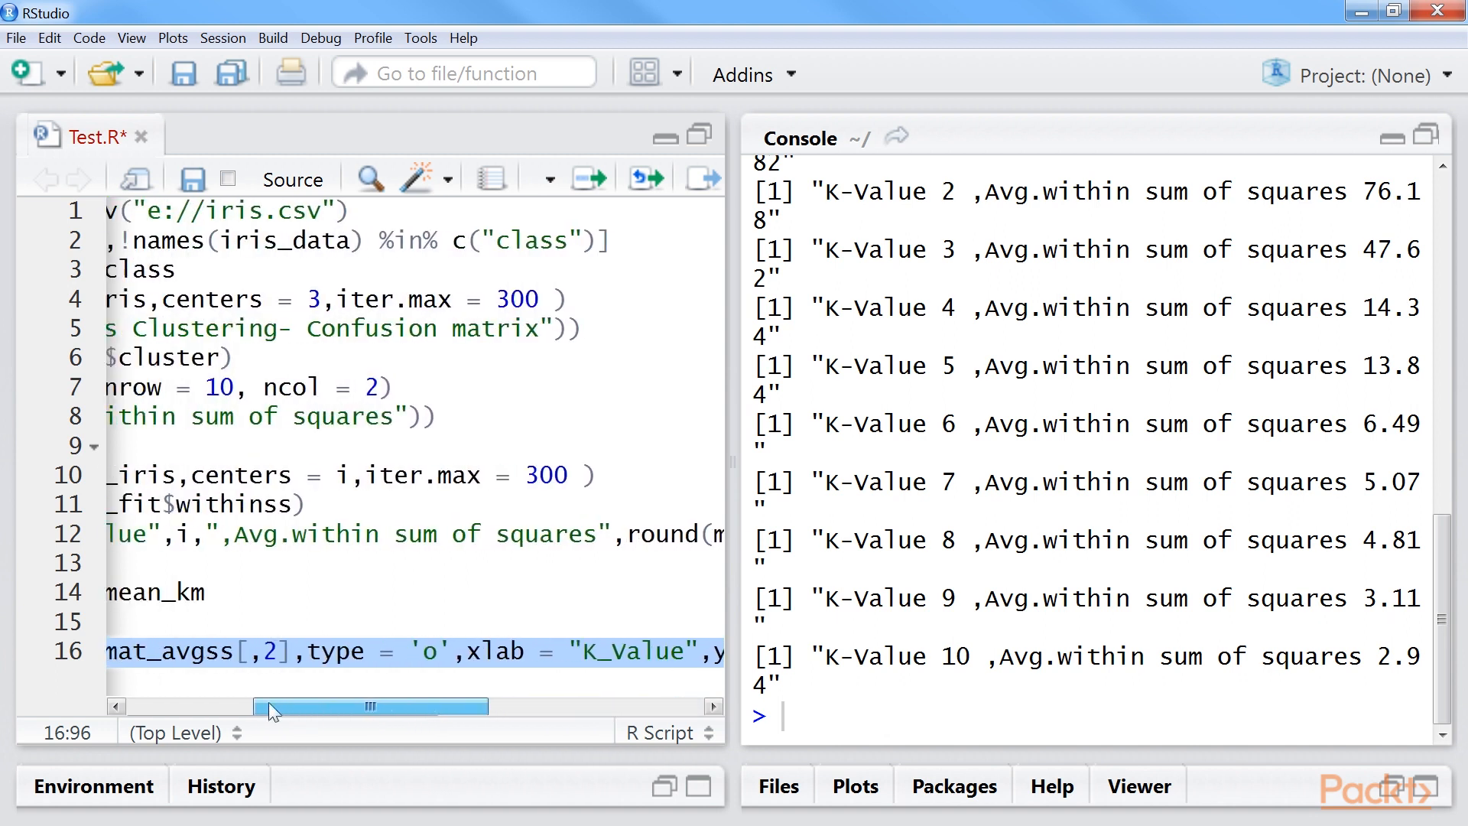
pyautogui.hotkey('ctrl', 'Return')
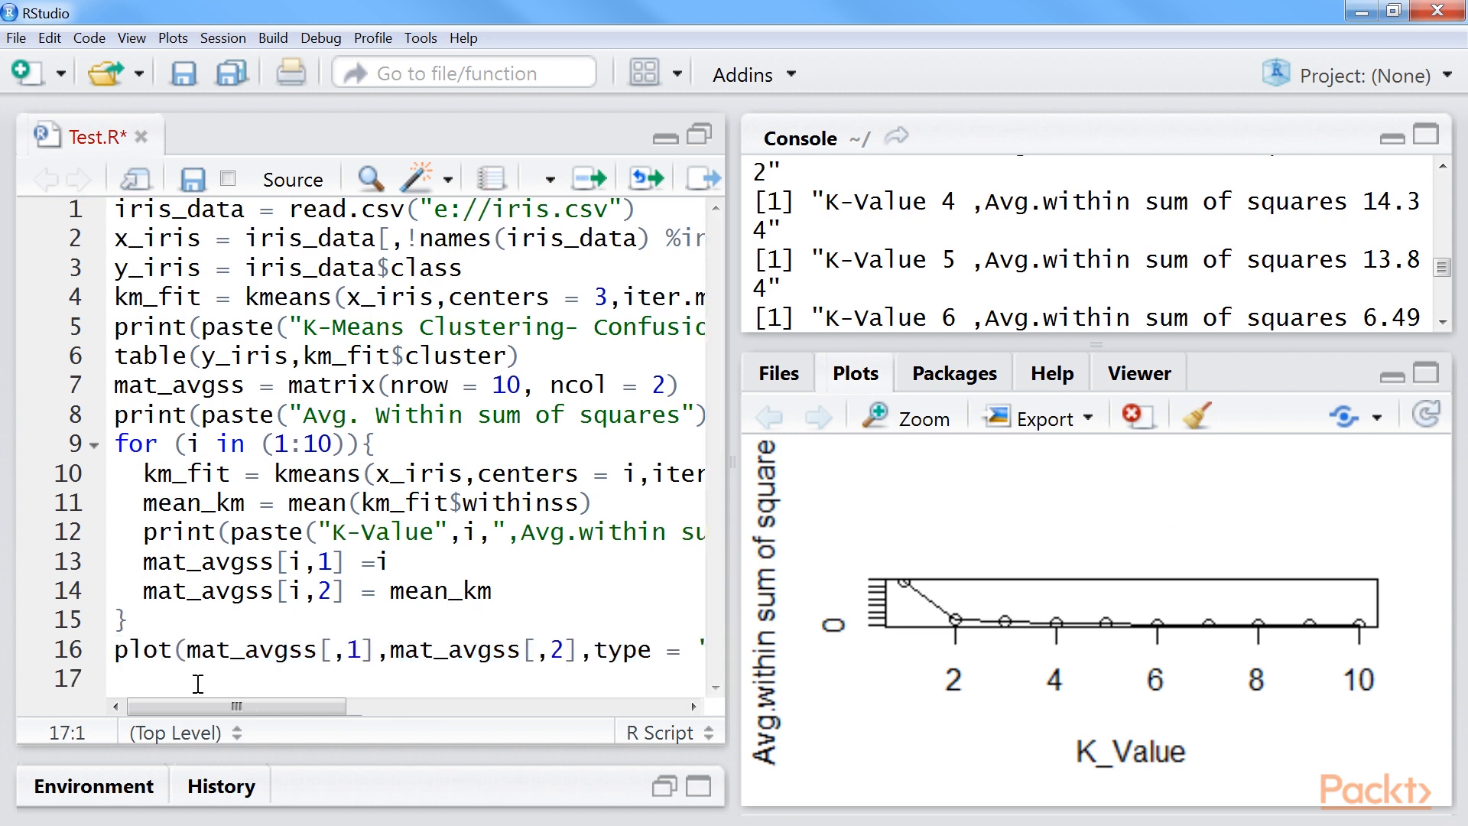
pyautogui.write('title("Avg. within sum of squares vs. K-value")')
pyautogui.hotkey('ctrl', 'Return')
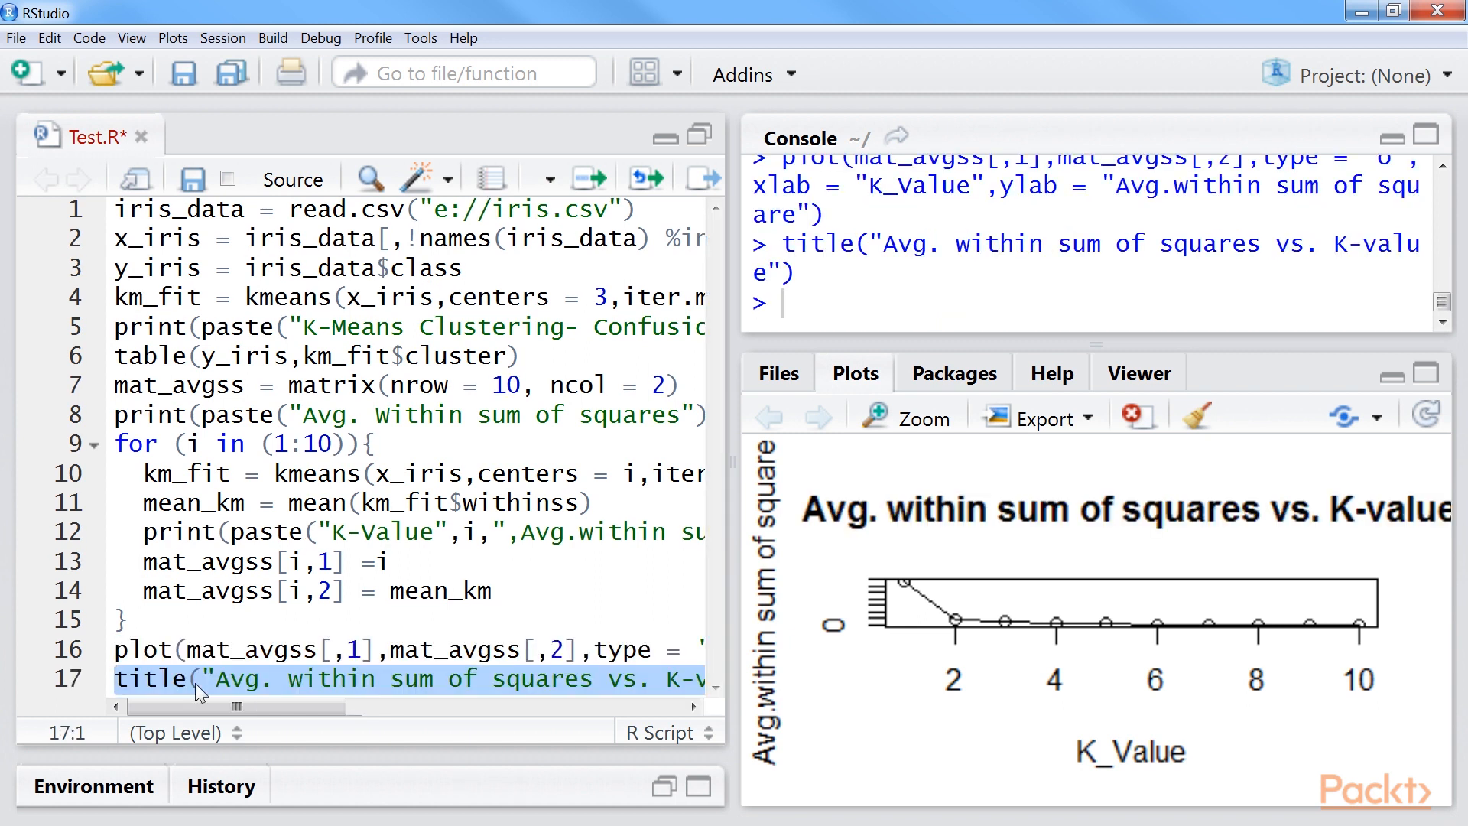
pyautogui.click(918, 420)
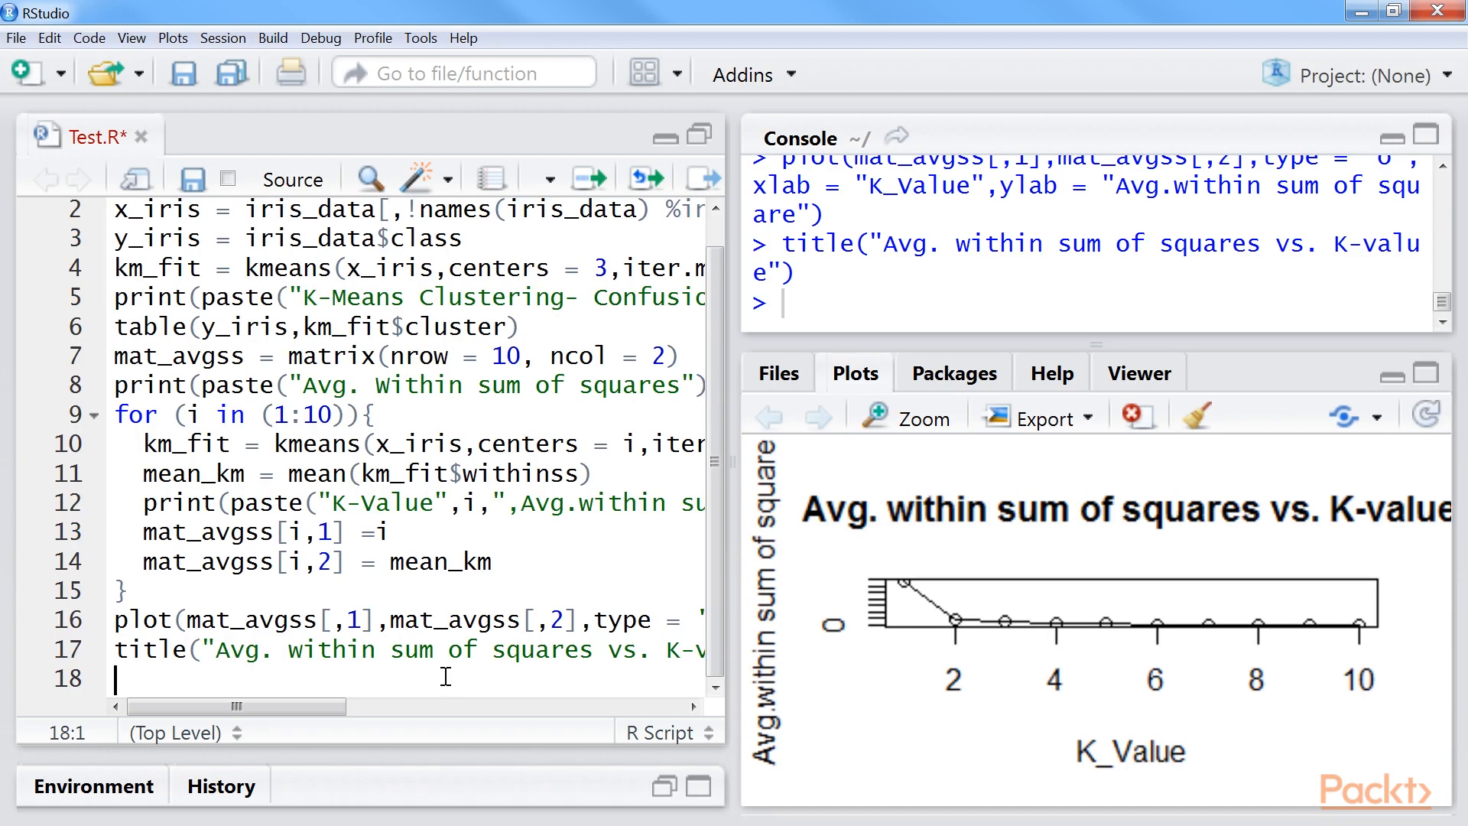
pyautogui.write('mat_varexp = matrix(nrow = 10, ncol = 2)')
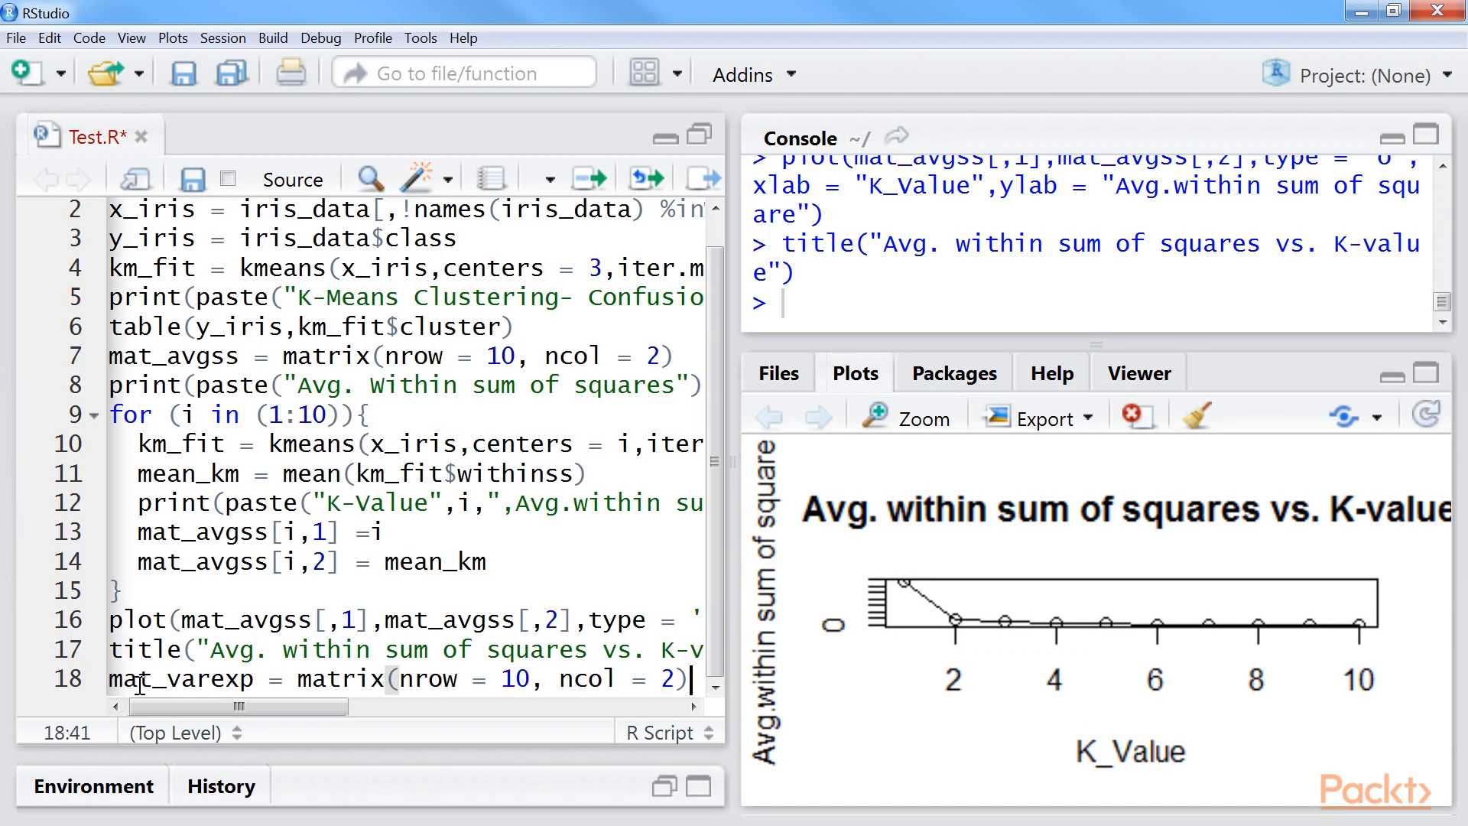
# - Create the mat_varexp matrix and run the loop computing percent variance explained for K 1 to 10
pyautogui.hotkey('ctrl', 'Return')
pyautogui.press('Return')
pyautogui.press('Return')
pyautogui.click(217, 650)
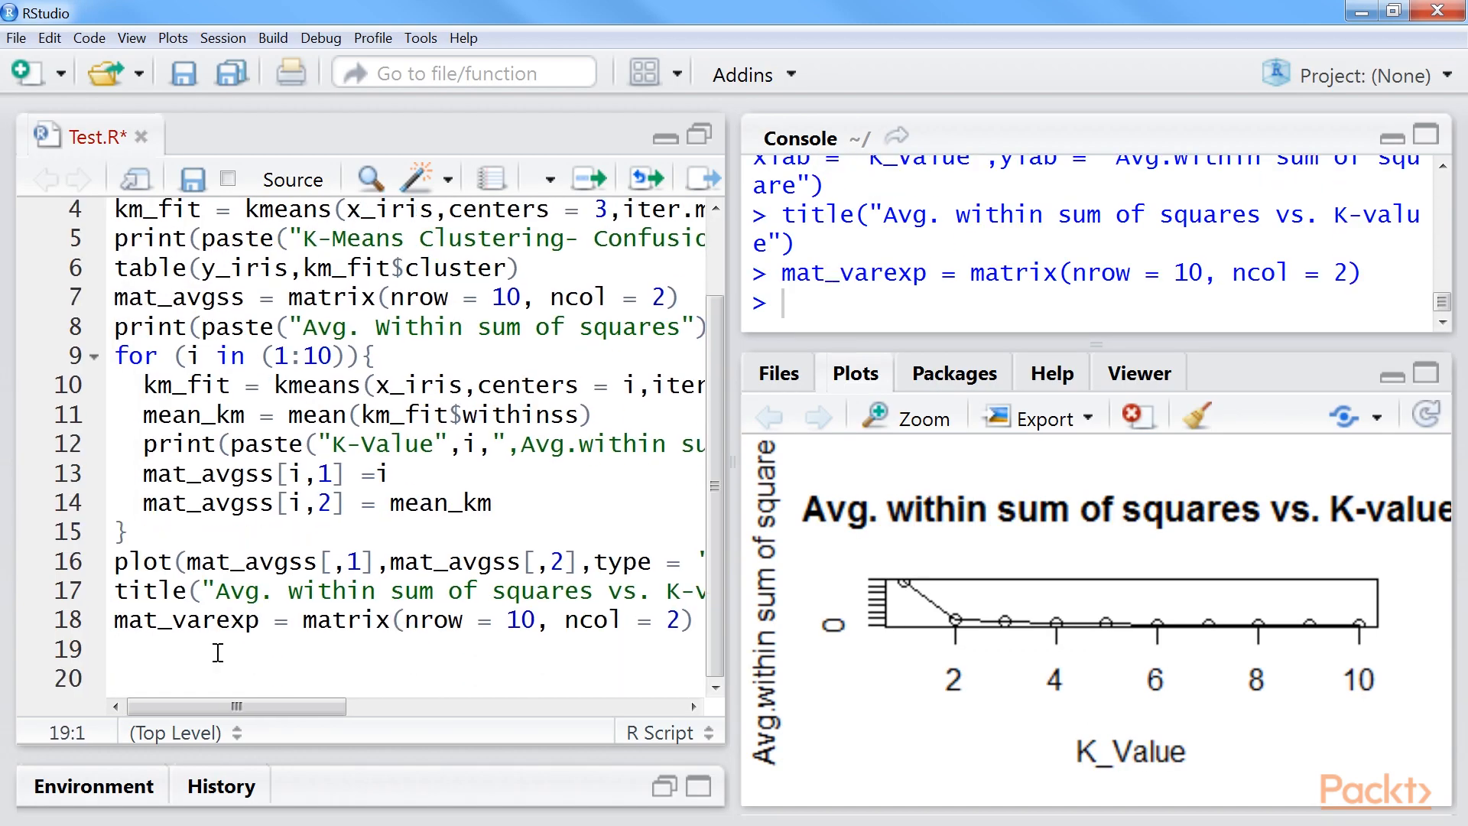
pyautogui.hotkey('ctrl', 'v')
pyautogui.hotkey('shift', 'Up')
pyautogui.hotkey('shift', 'Up')
pyautogui.hotkey('shift', 'Up')
pyautogui.moveTo(200, 701)
pyautogui.mouseDown()
pyautogui.moveTo(315, 711)
pyautogui.moveTo(132, 705)
pyautogui.mouseUp()
pyautogui.hotkey('ctrl', 'Return')
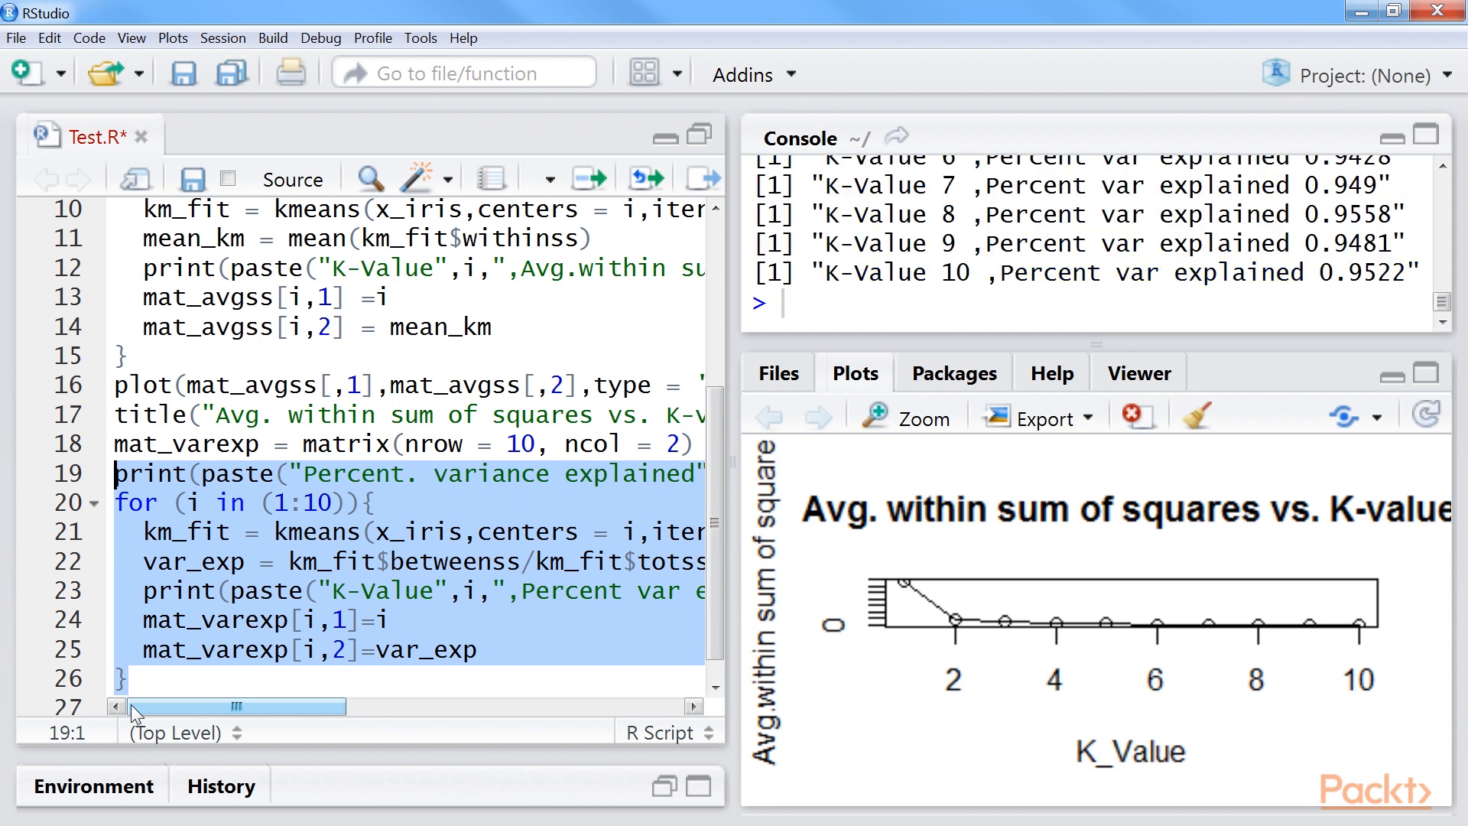
# - Expand the console and review the percent variance values, reaching 0.9522 at k=10
pyautogui.click(1425, 139)
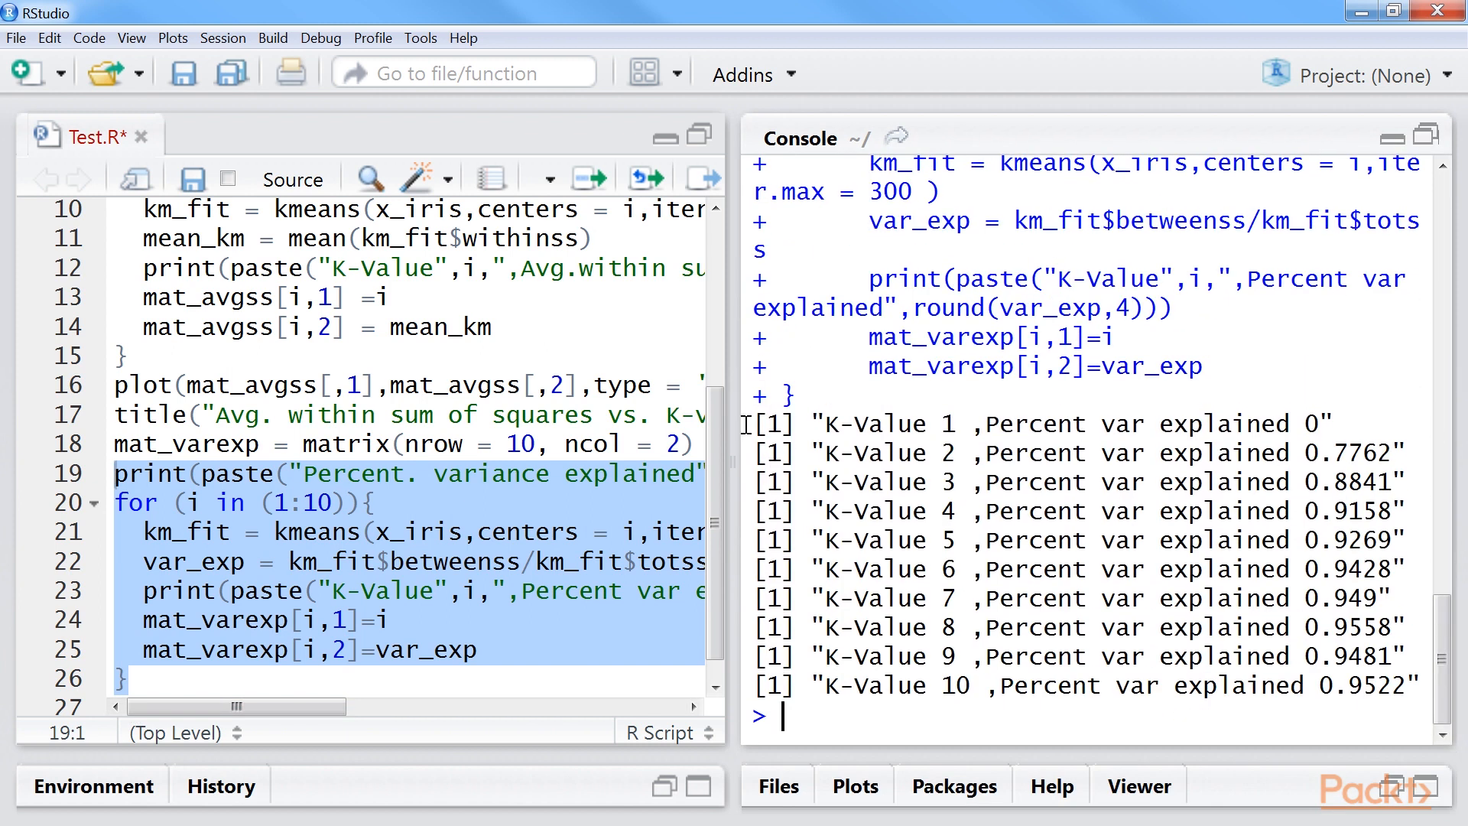
pyautogui.moveTo(746, 425); pyautogui.dragTo(1426, 678)
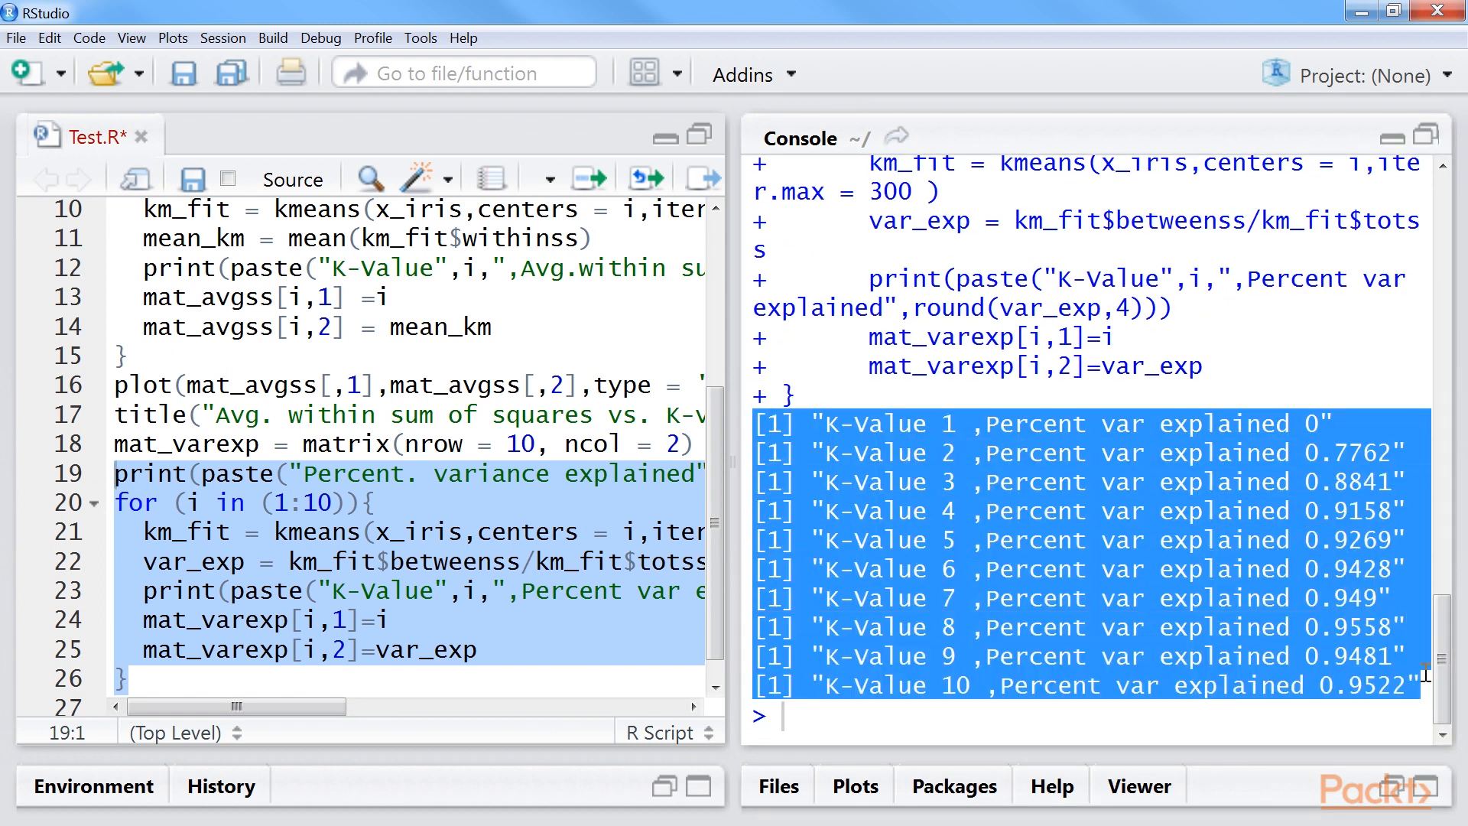
pyautogui.click(243, 677)
pyautogui.press('Return')
# - Plot mat_varexp against K_Value with a title and view the chart zoomed
pyautogui.hotkey('ctrl', 'v')
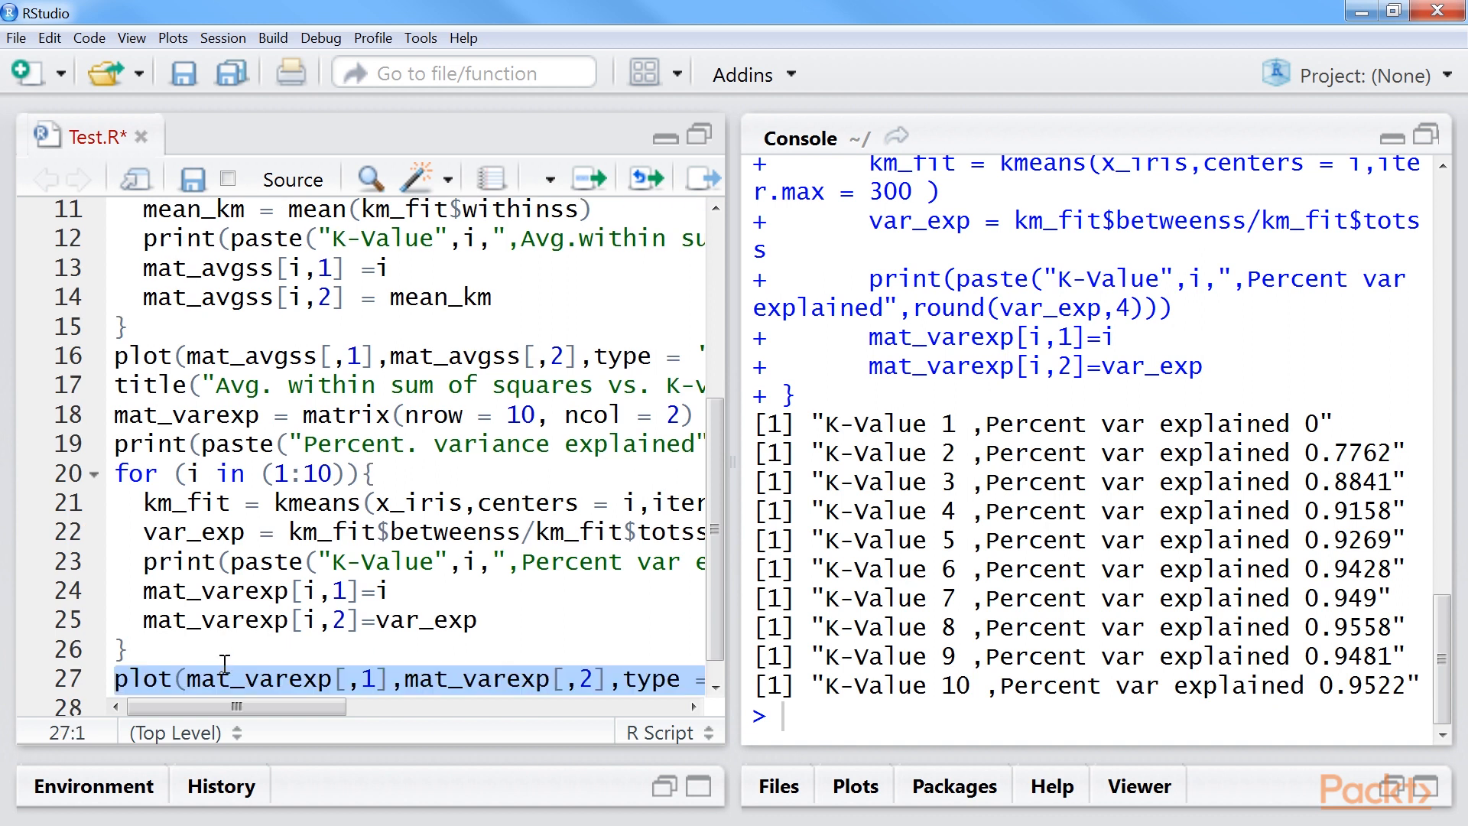
pyautogui.moveTo(276, 706)
pyautogui.mouseDown()
pyautogui.moveTo(592, 707)
pyautogui.moveTo(224, 715)
pyautogui.mouseUp()
pyautogui.hotkey('ctrl', 'Return')
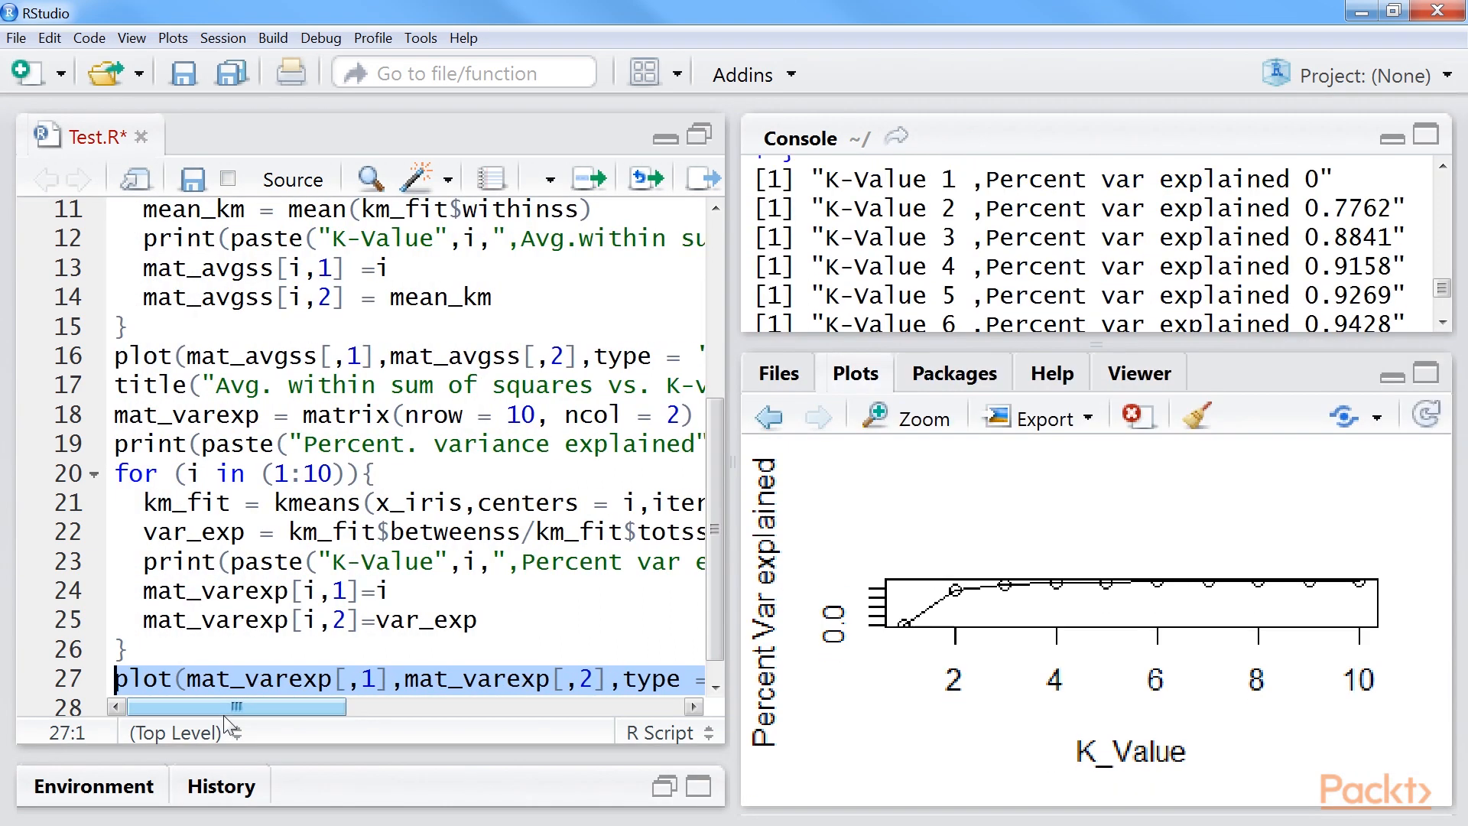
pyautogui.press('Down')
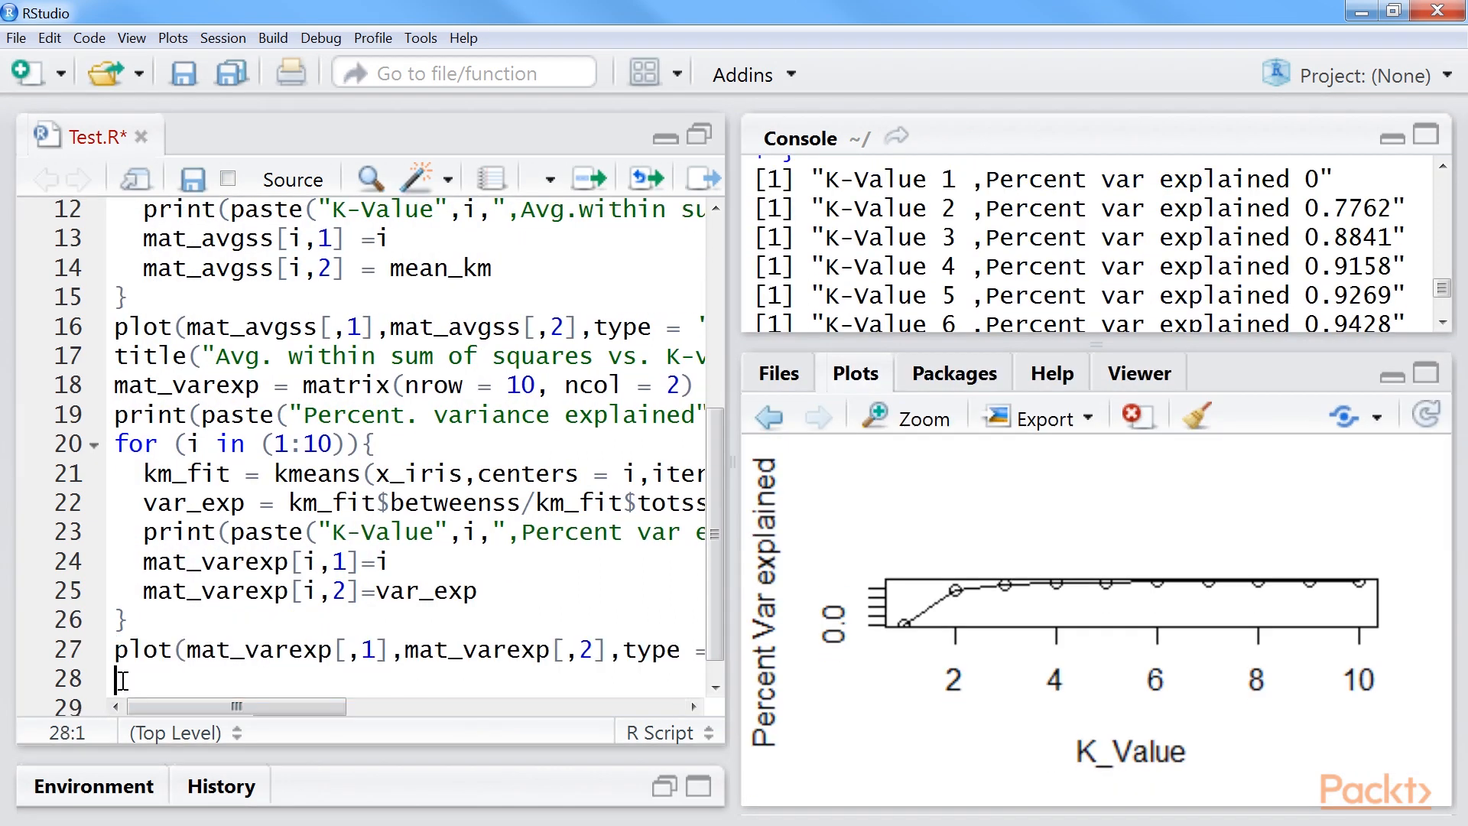
pyautogui.hotkey('ctrl', 'v')
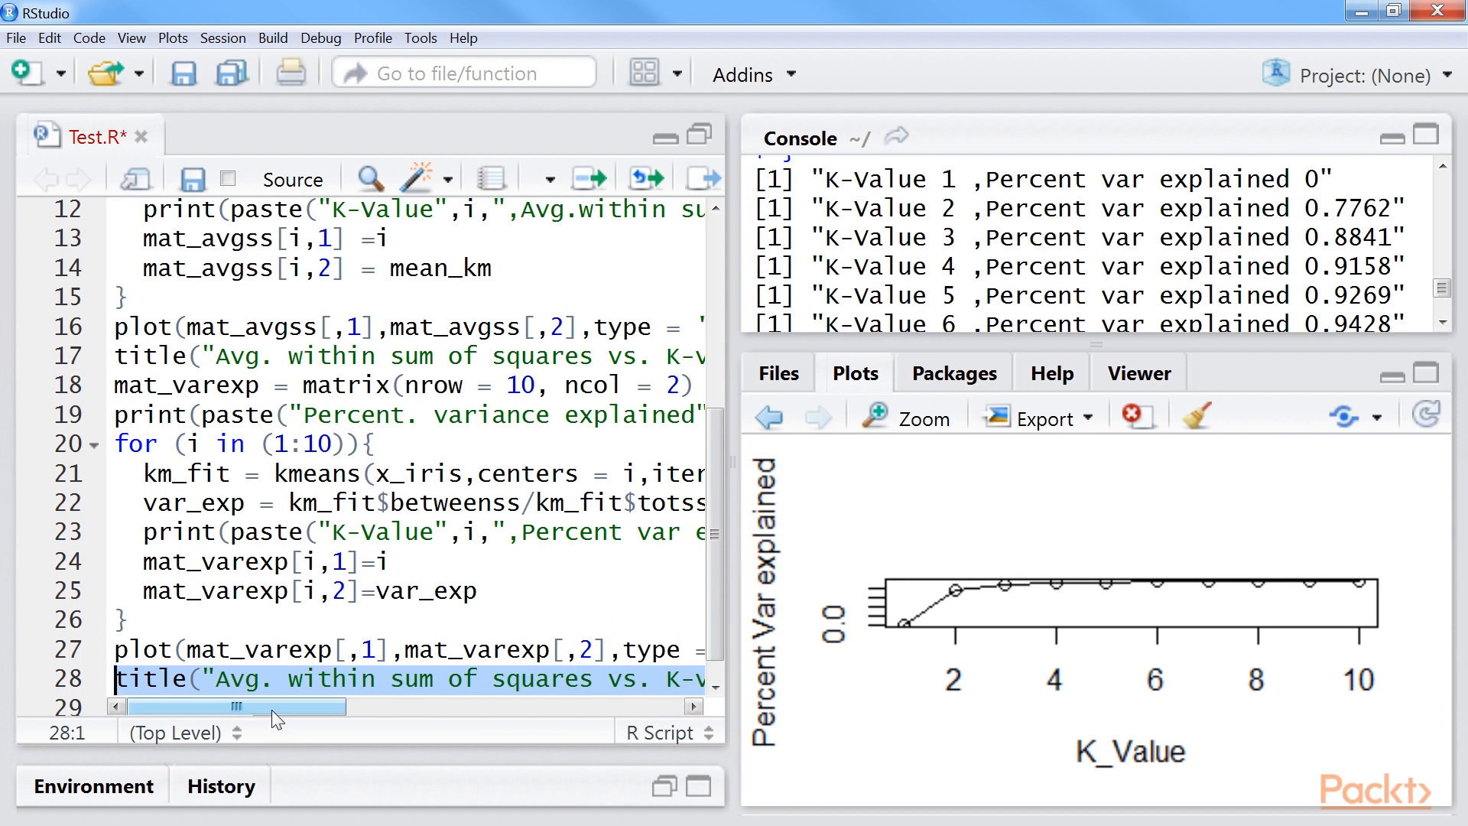
pyautogui.moveTo(272, 710)
pyautogui.mouseDown()
pyautogui.moveTo(399, 711)
pyautogui.moveTo(258, 711)
pyautogui.mouseUp()
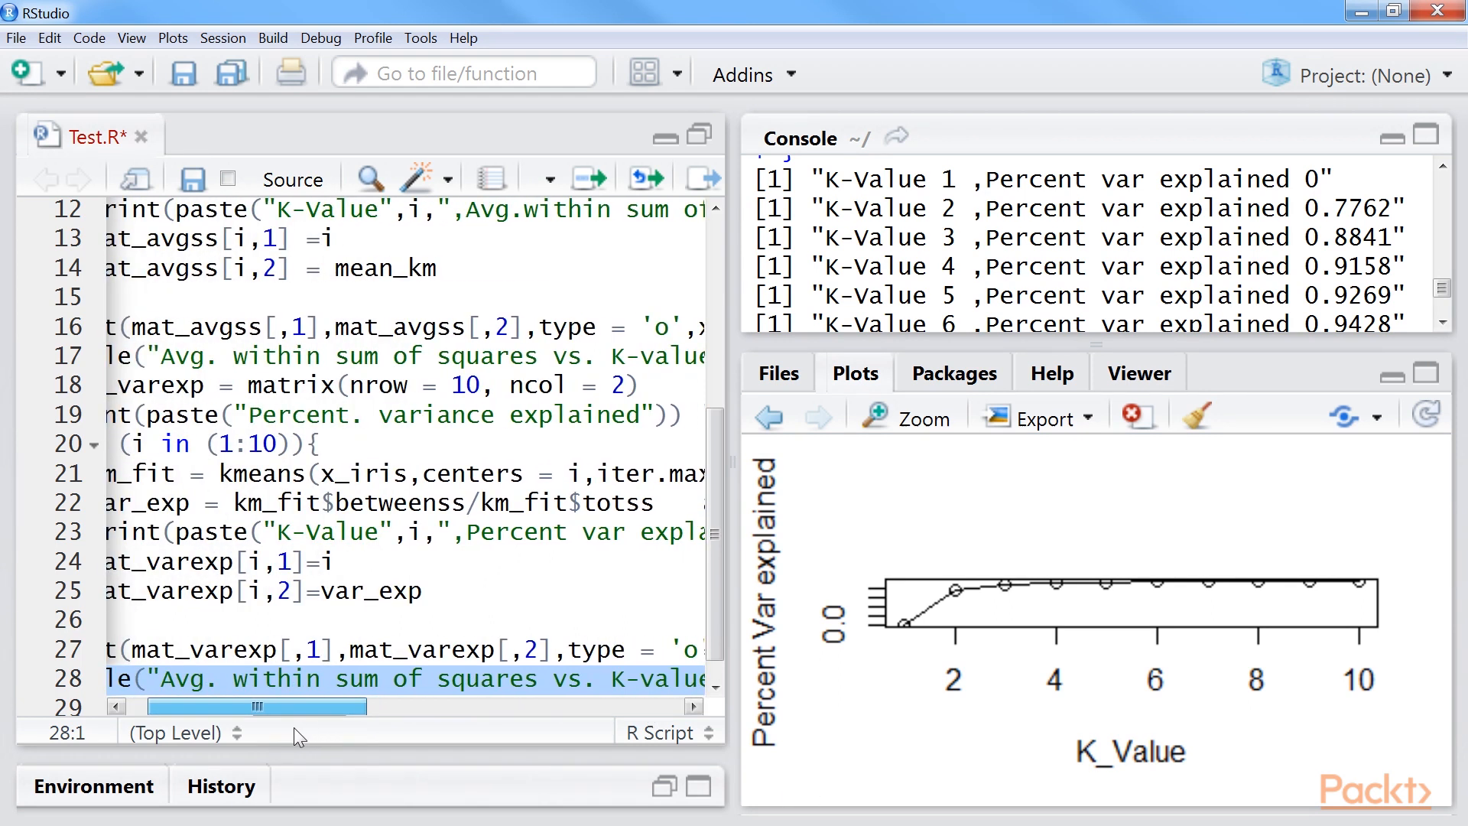
pyautogui.hotkey('ctrl', 'Return')
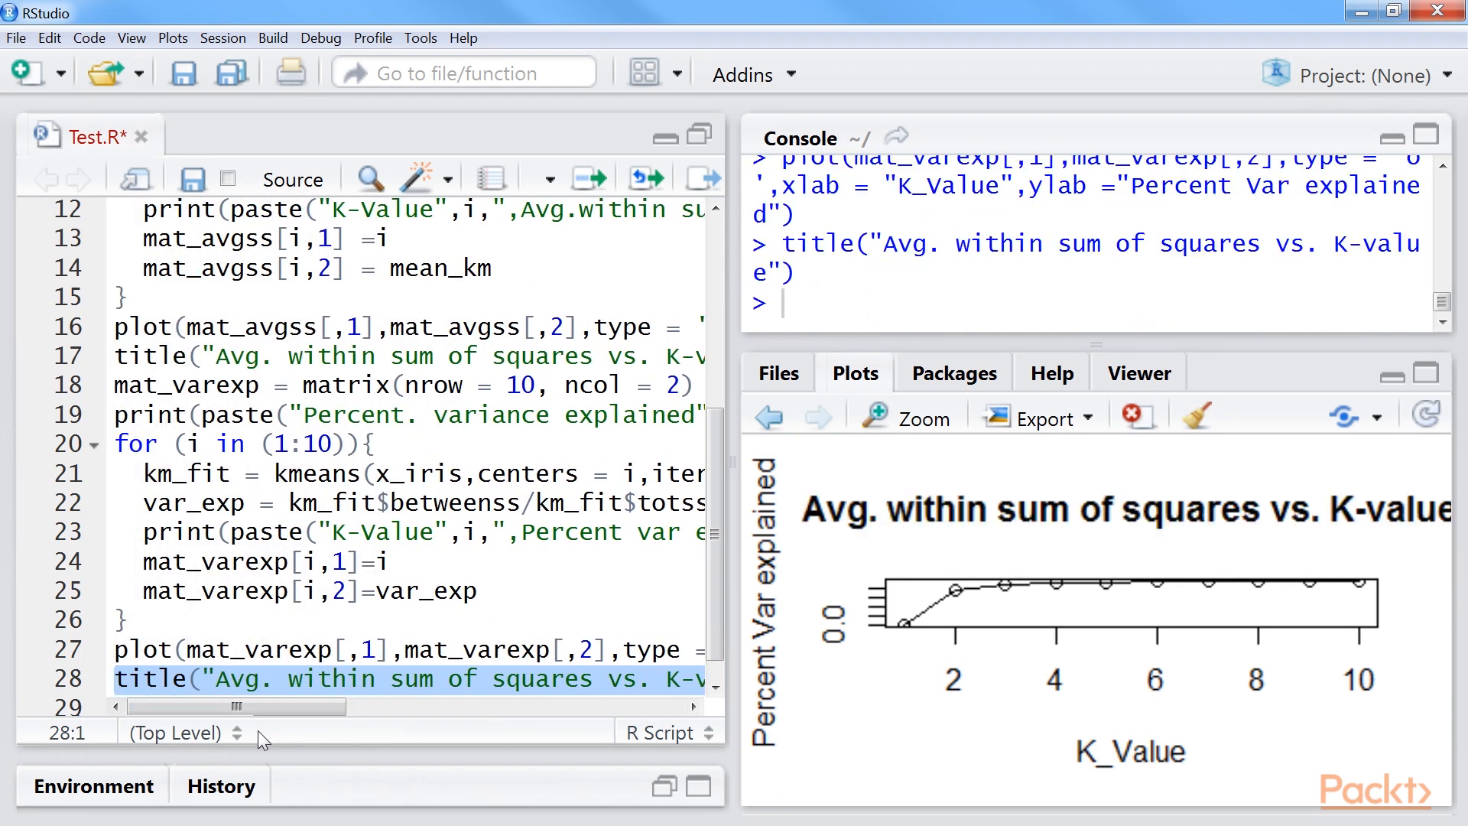
pyautogui.click(969, 417)
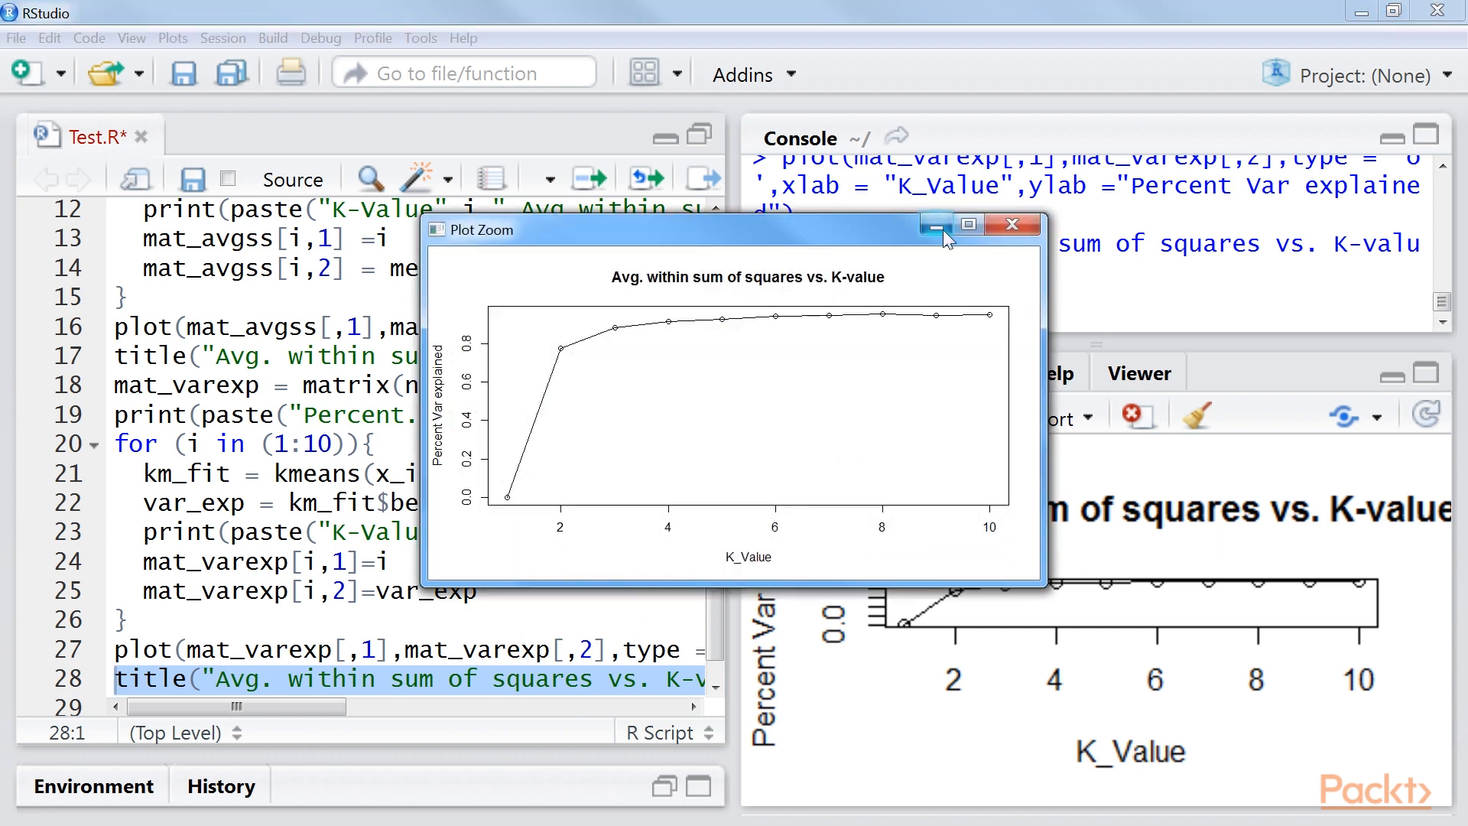